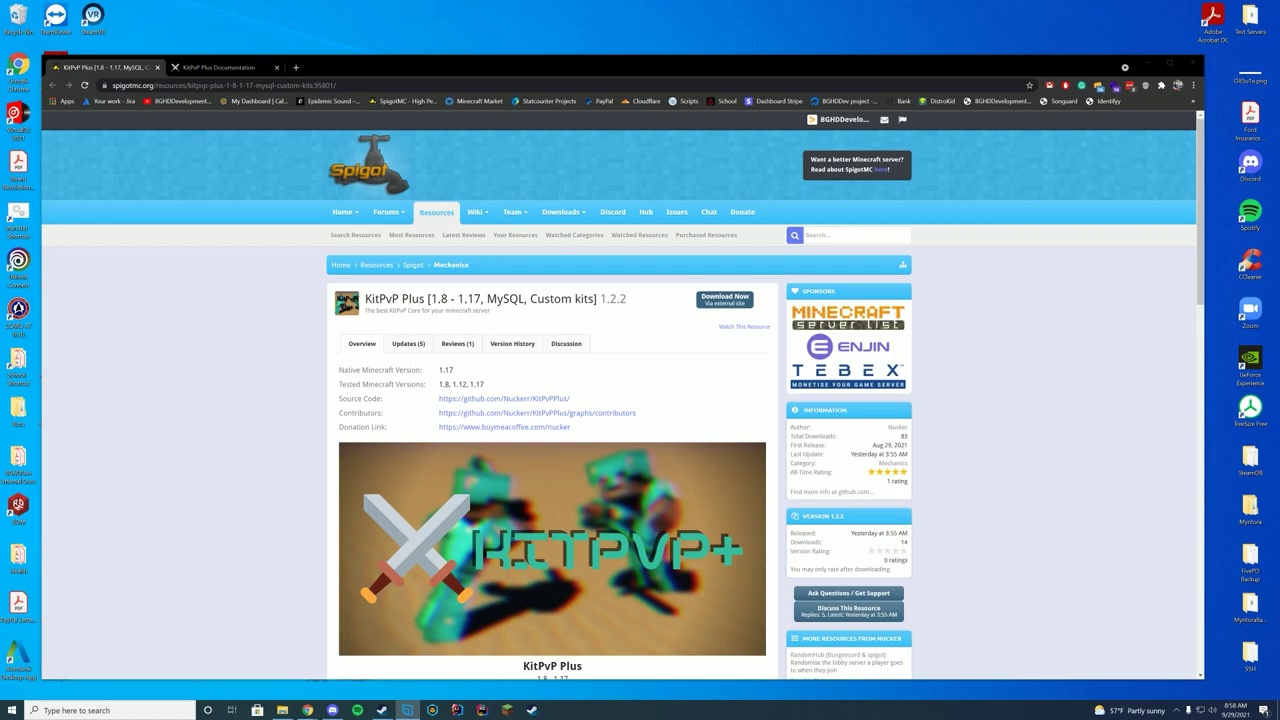
# Step: Review the KitPvP Plus resource page on SpigotMC, covering its overview, features, installation, integrations and support sections
pyautogui.scroll(-5, 993, 275)
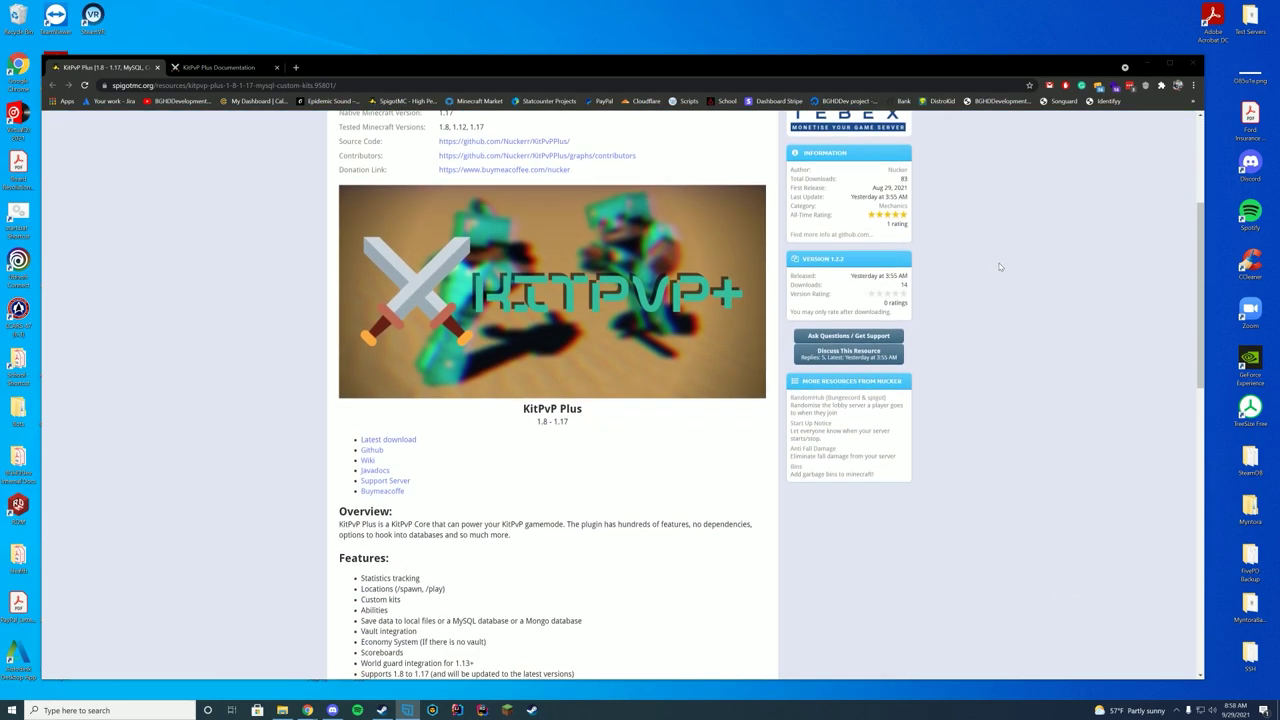
pyautogui.scroll(-1, 1084, 321)
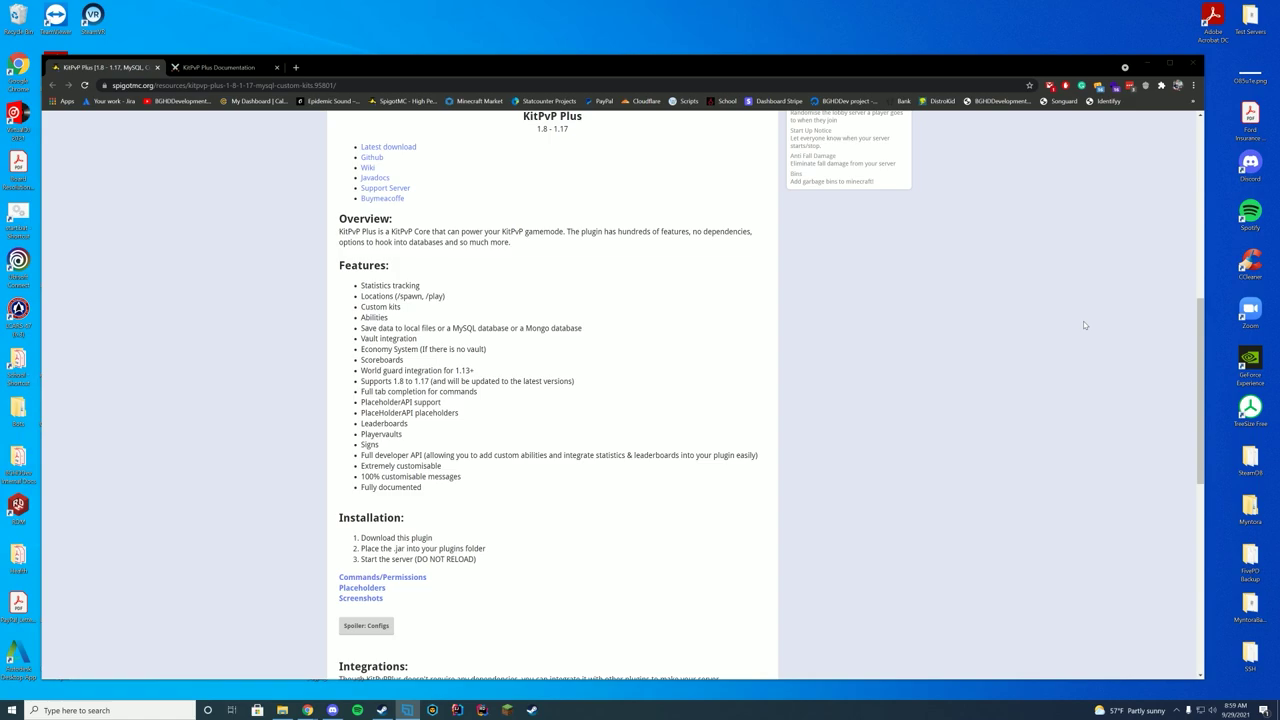
pyautogui.scroll(-5, 1060, 327)
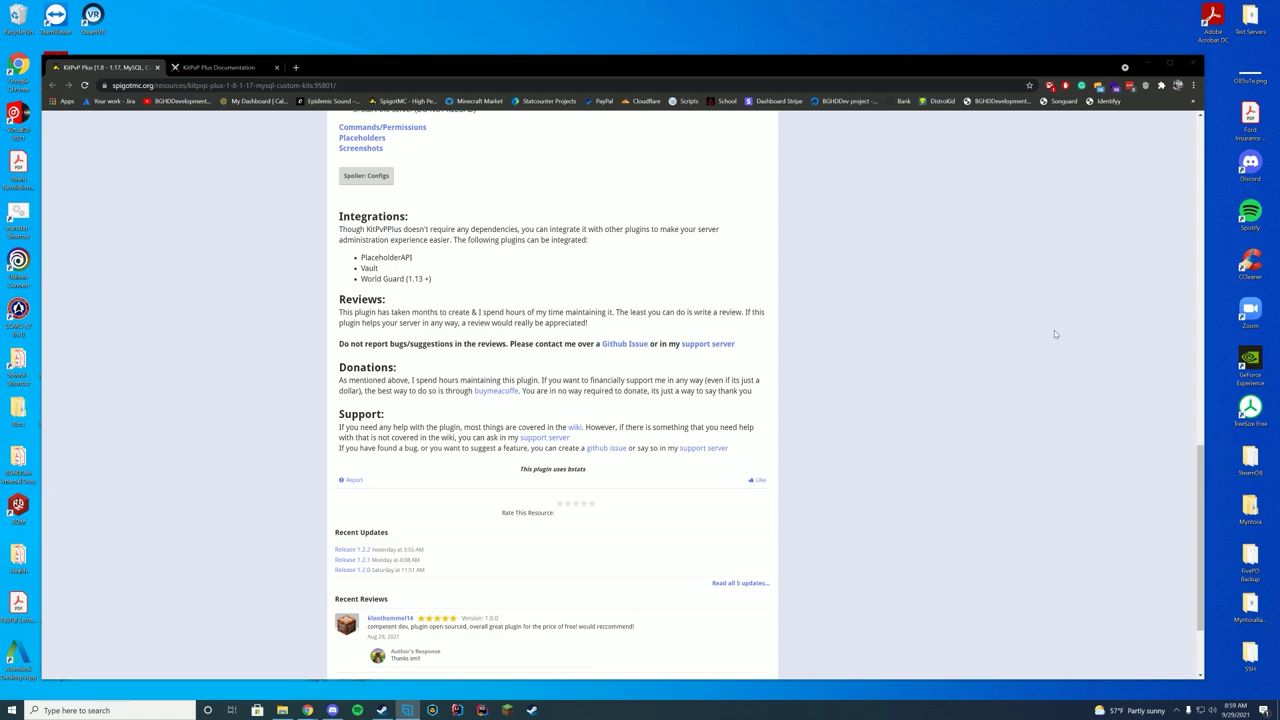
pyautogui.scroll(10, 843, 364)
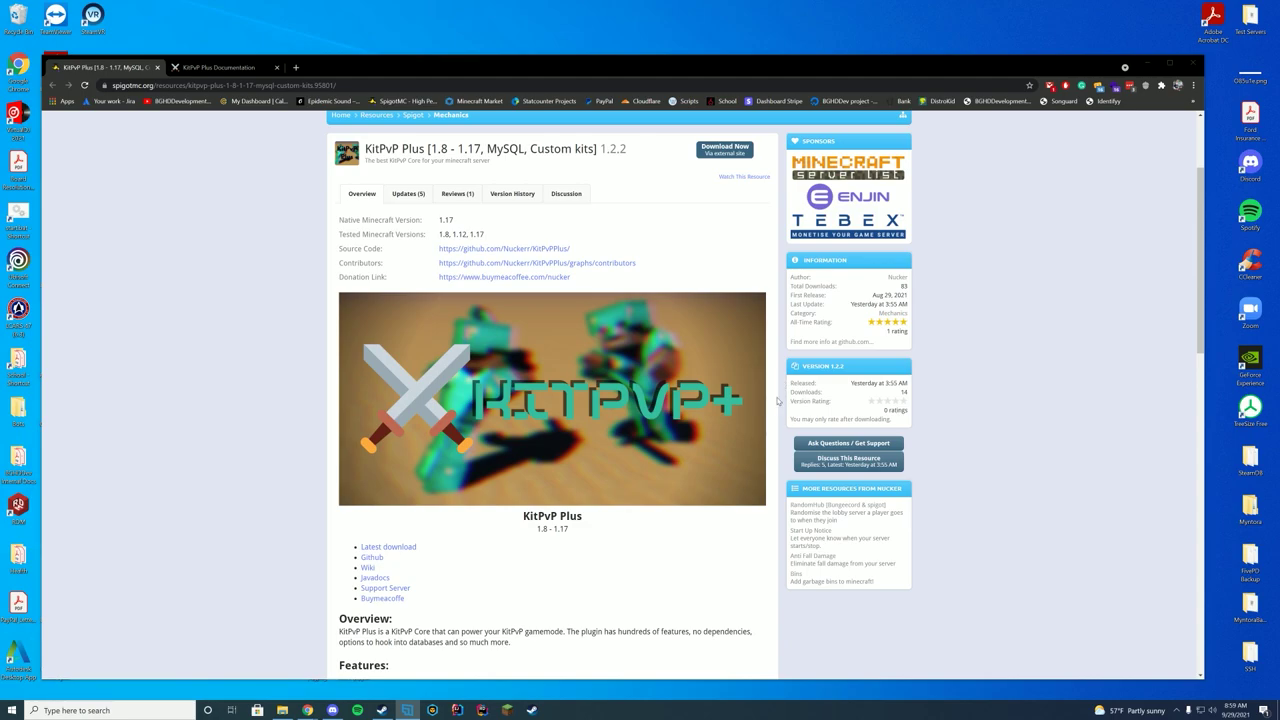
pyautogui.scroll(-3, 773, 405)
pyautogui.scroll(3, 768, 412)
pyautogui.scroll(1, 763, 417)
# Step: Switch to the KitPvP Plus documentation, look over its home page links and open the Commands page
pyautogui.click(228, 68)
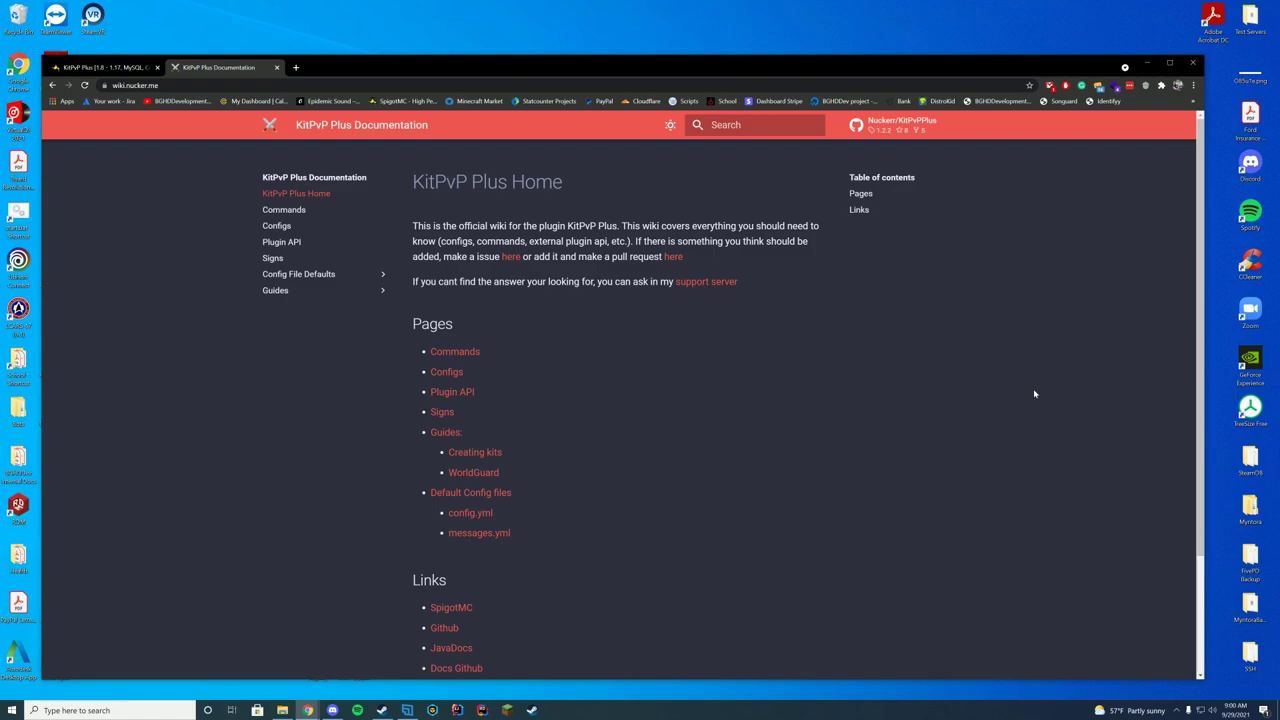
pyautogui.scroll(-2, 1063, 397)
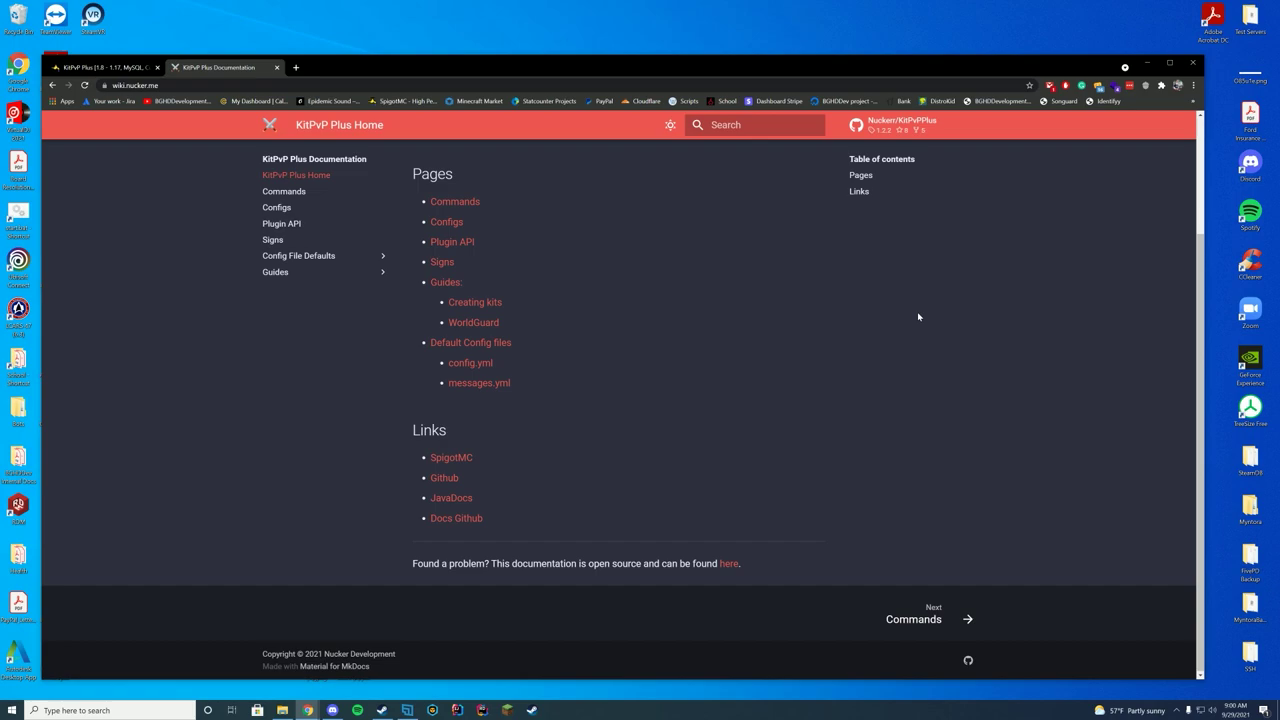
pyautogui.press('n')
pyautogui.scroll(-1, 1079, 349)
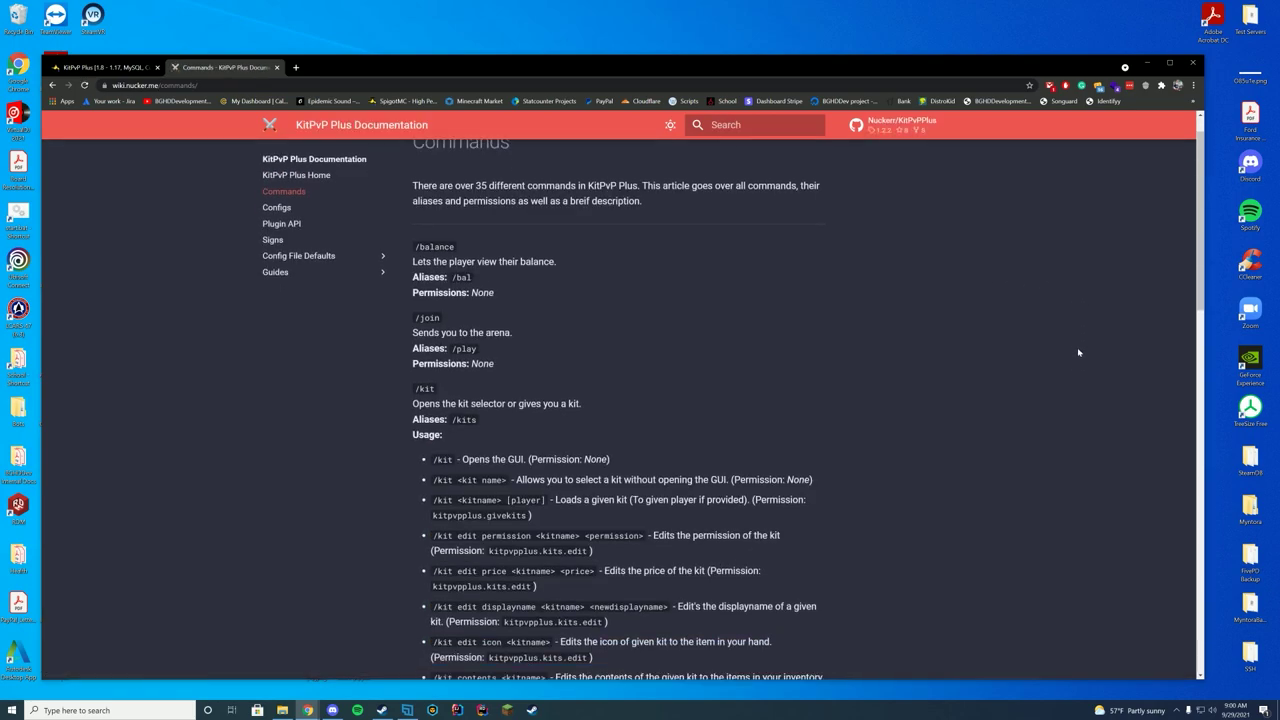
pyautogui.scroll(1, 1078, 352)
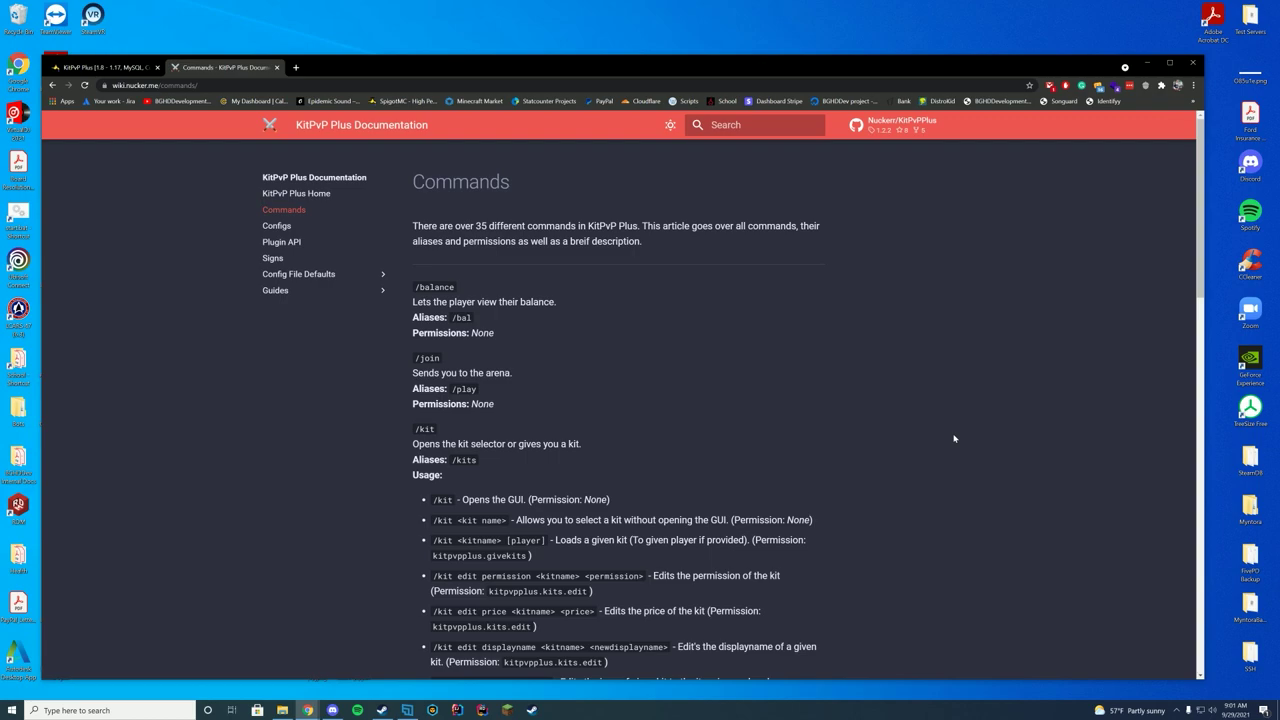
# Step: Read the /kit command usages, highlighting the kitpvpplus.kits.edit permission for editing a kit's permission
pyautogui.scroll(-2, 947, 481)
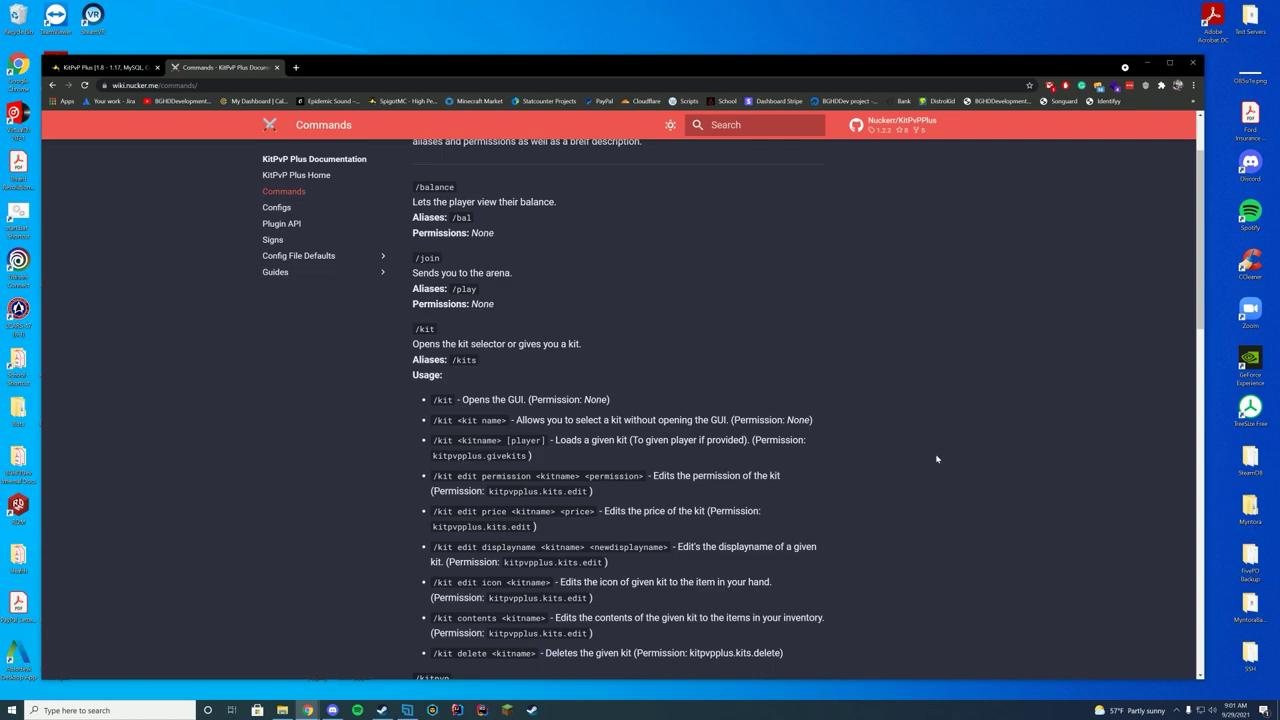
pyautogui.scroll(-3, 925, 447)
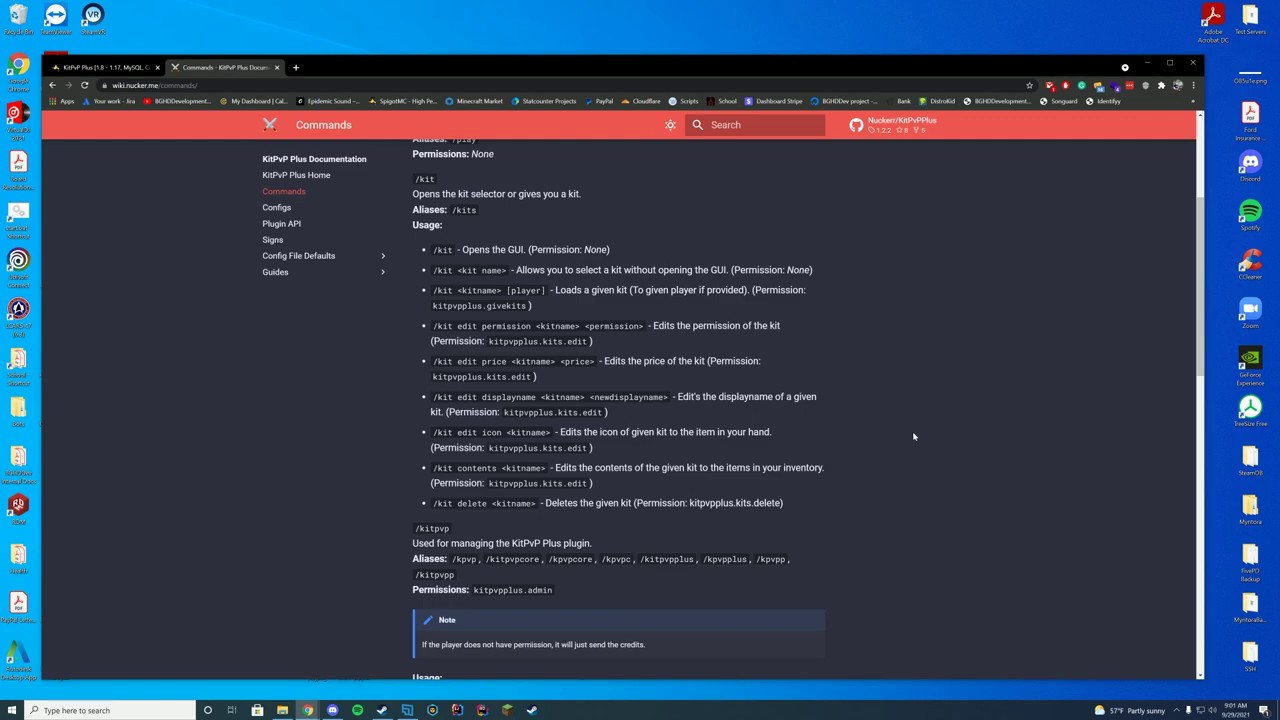
pyautogui.moveTo(588, 343); pyautogui.dragTo(489, 342)
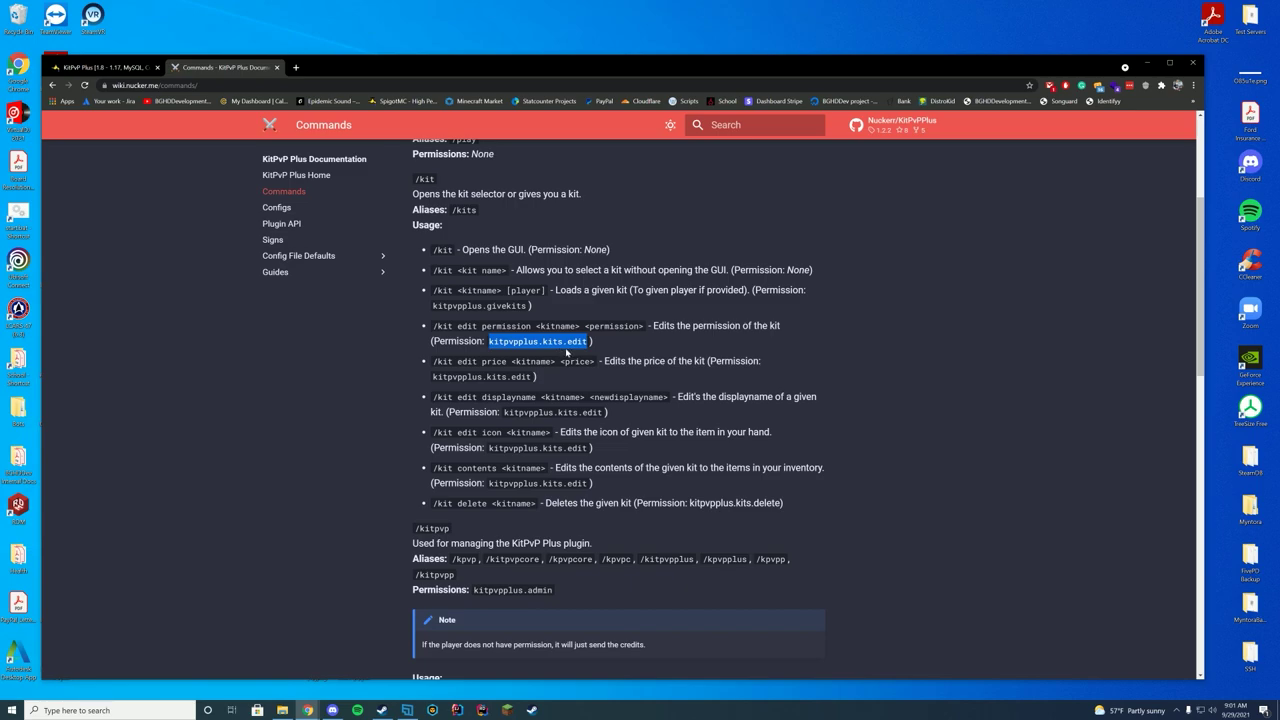
pyautogui.click(672, 355)
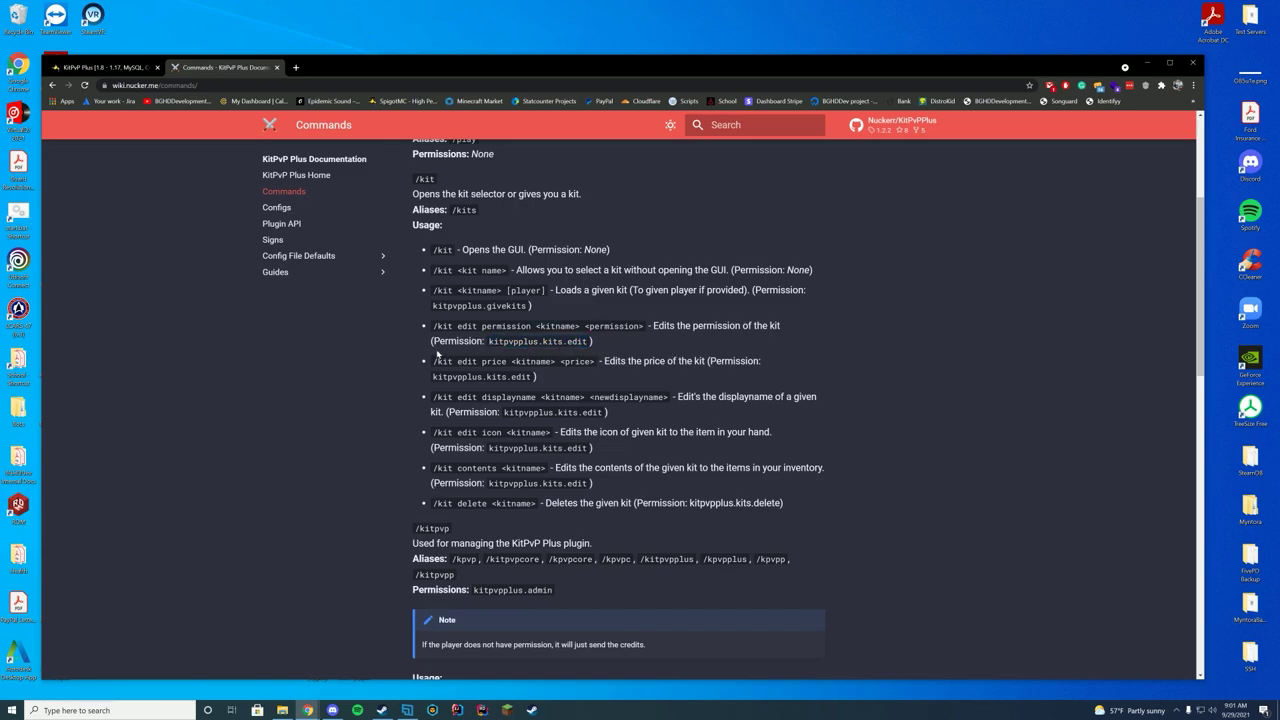
pyautogui.moveTo(437, 345); pyautogui.dragTo(618, 345)
pyautogui.click(621, 345)
pyautogui.scroll(-3, 966, 395)
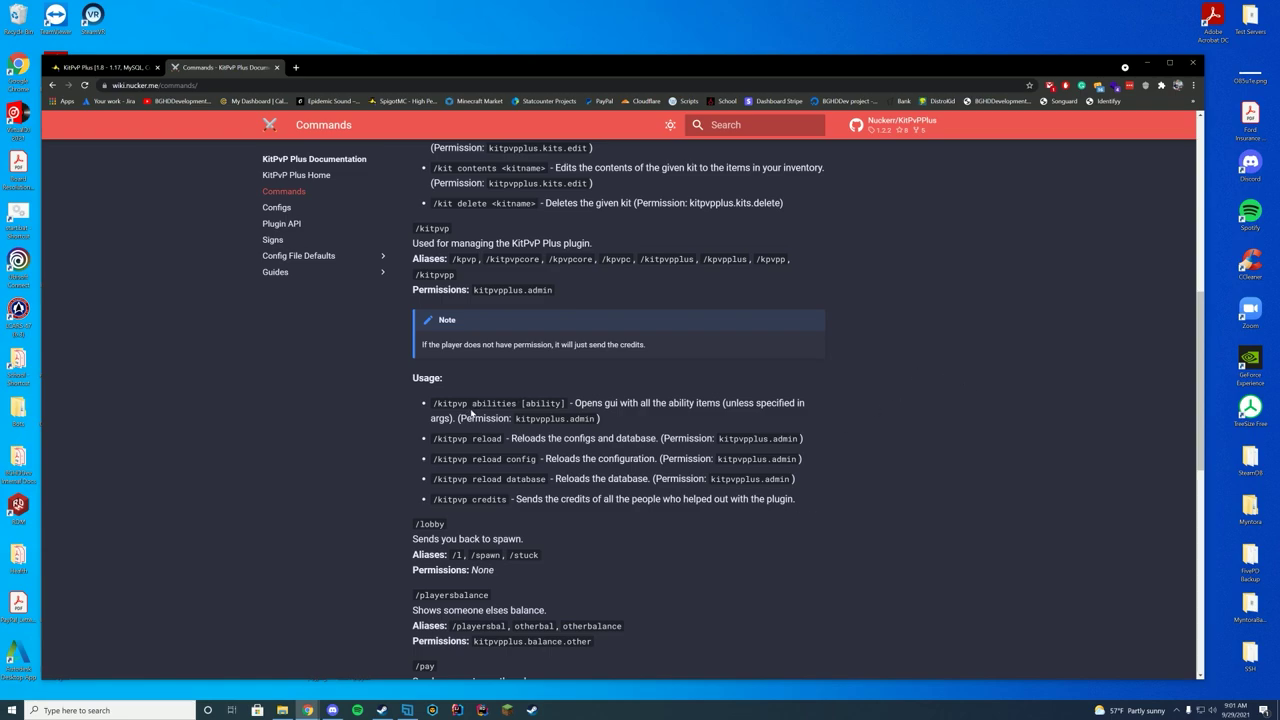
# Step: Read the remaining commands from /kitpvp to /economy, highlighting the /kitpvp abilities usage and the /eco give, set and reset usages
pyautogui.moveTo(466, 403); pyautogui.dragTo(565, 403)
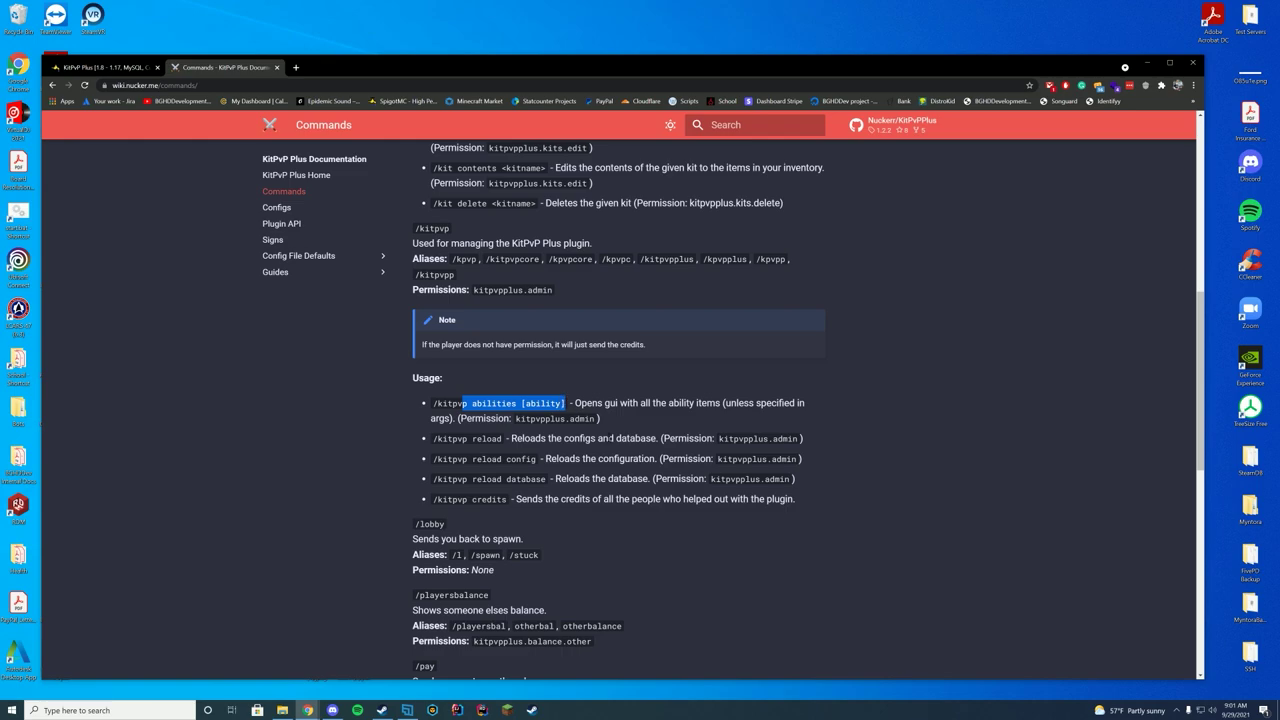
pyautogui.click(611, 438)
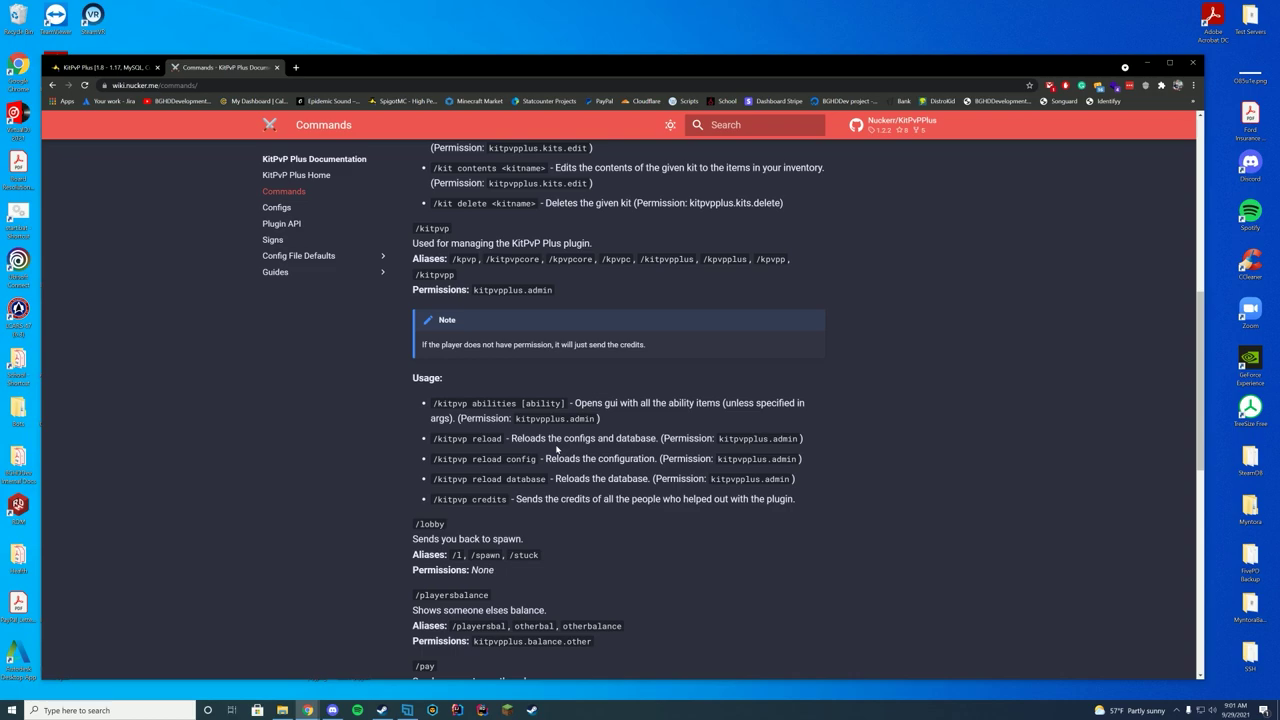
pyautogui.scroll(-5, 723, 314)
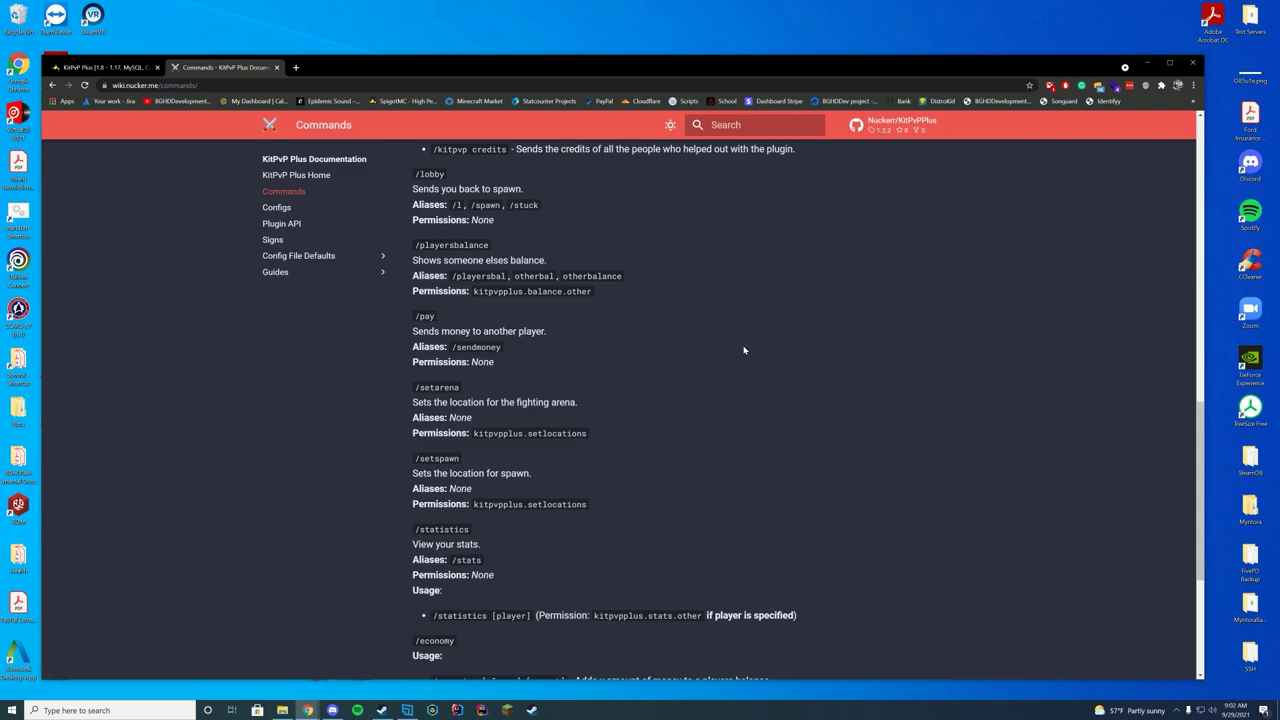
pyautogui.scroll(-2, 743, 350)
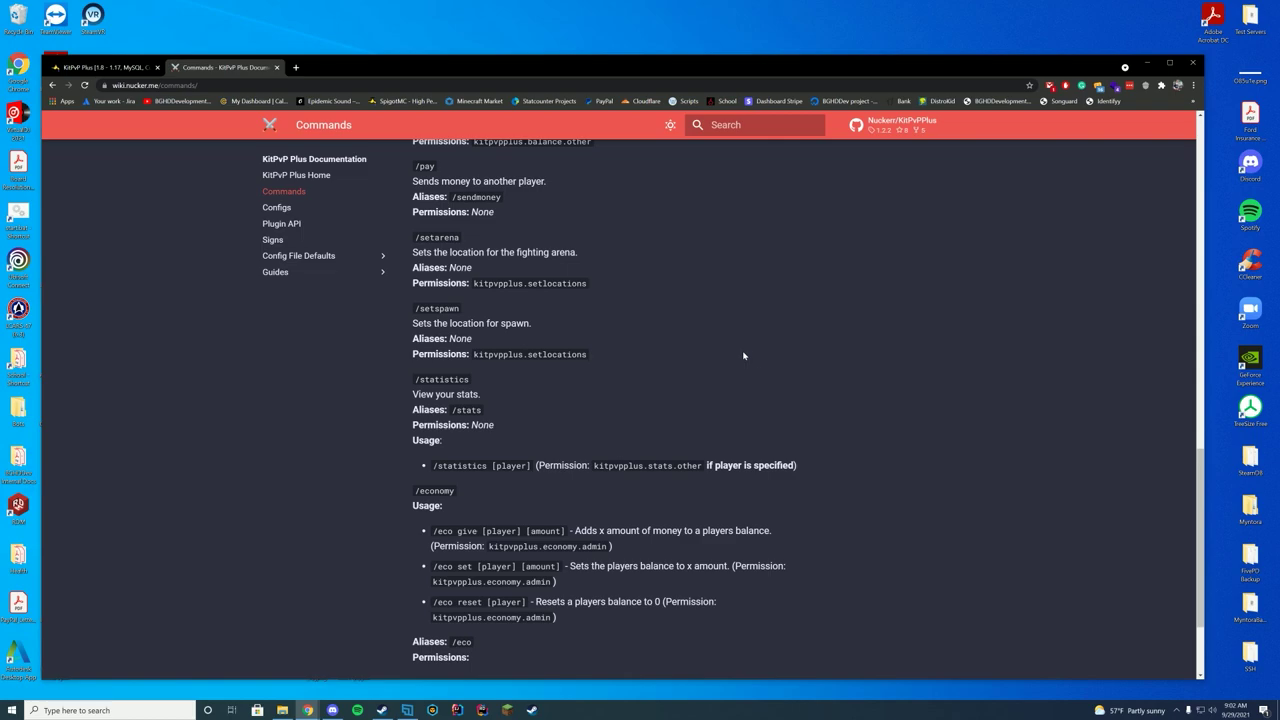
pyautogui.scroll(-2, 743, 355)
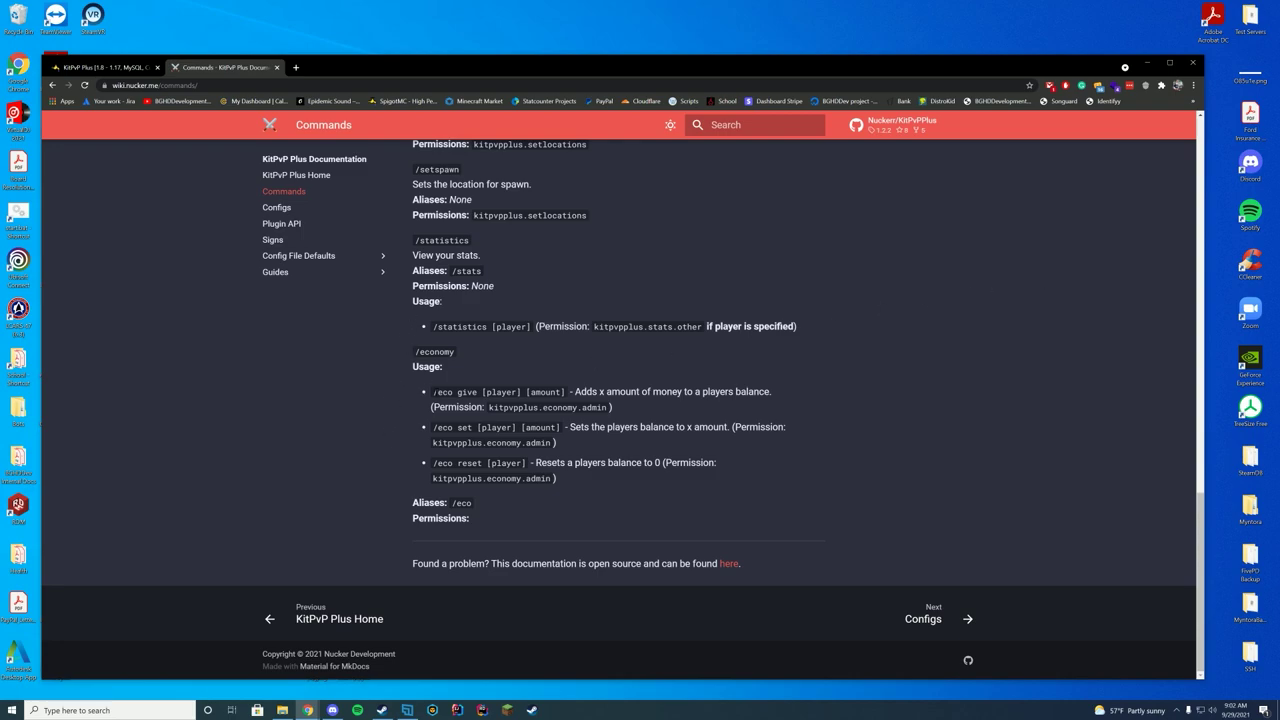
pyautogui.moveTo(433, 391); pyautogui.dragTo(586, 489)
pyautogui.click(624, 491)
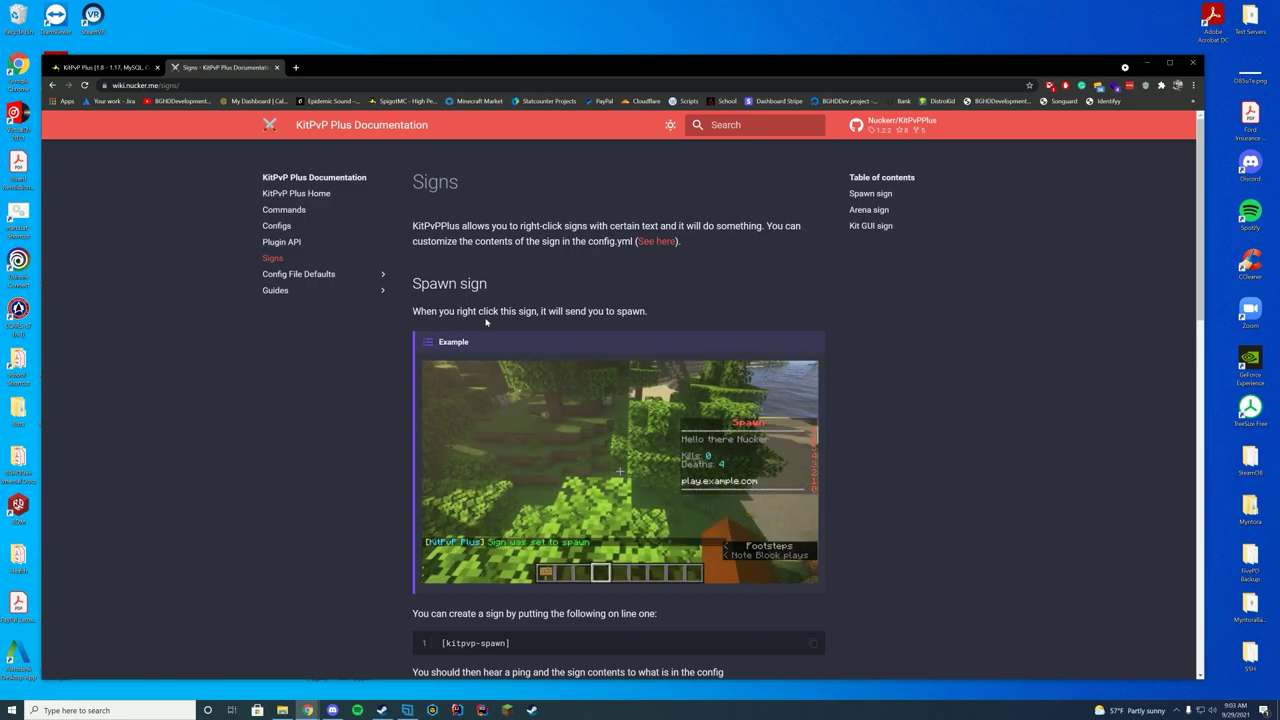
# Step: Read the Signs page of the documentation, covering the spawn, arena and kit GUI signs
pyautogui.scroll(-2, 820, 297)
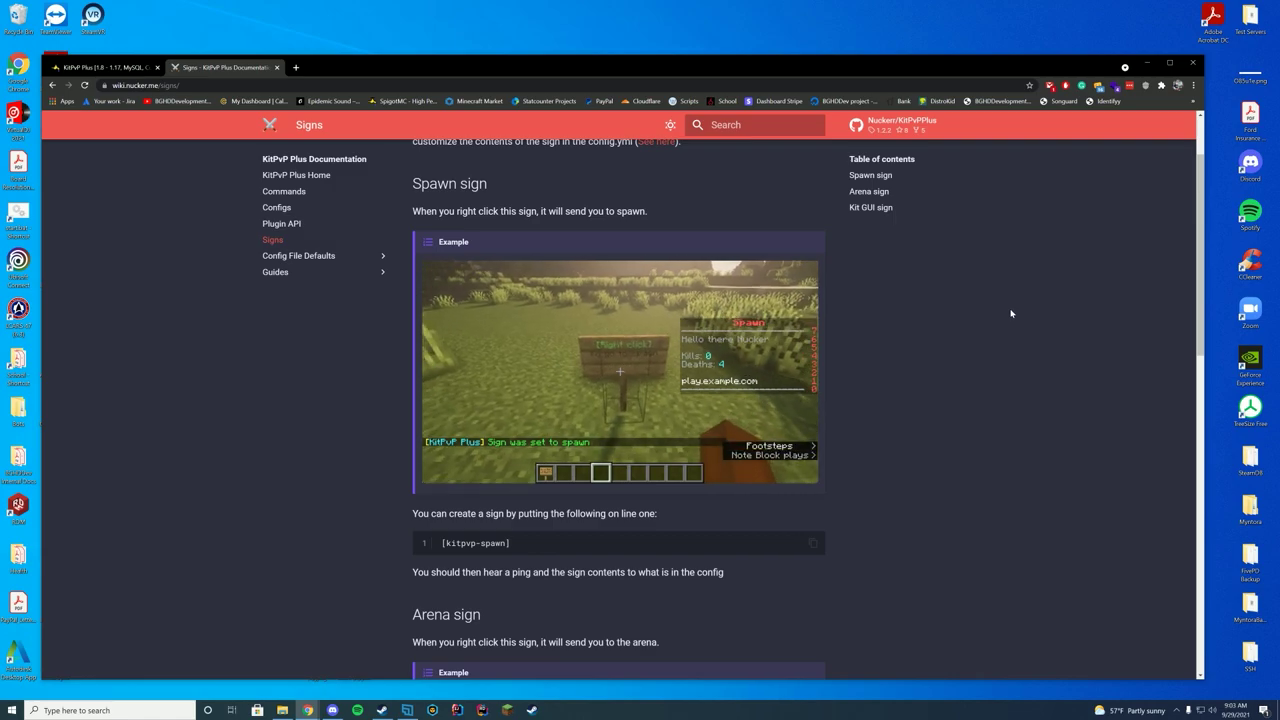
pyautogui.scroll(-2, 1012, 377)
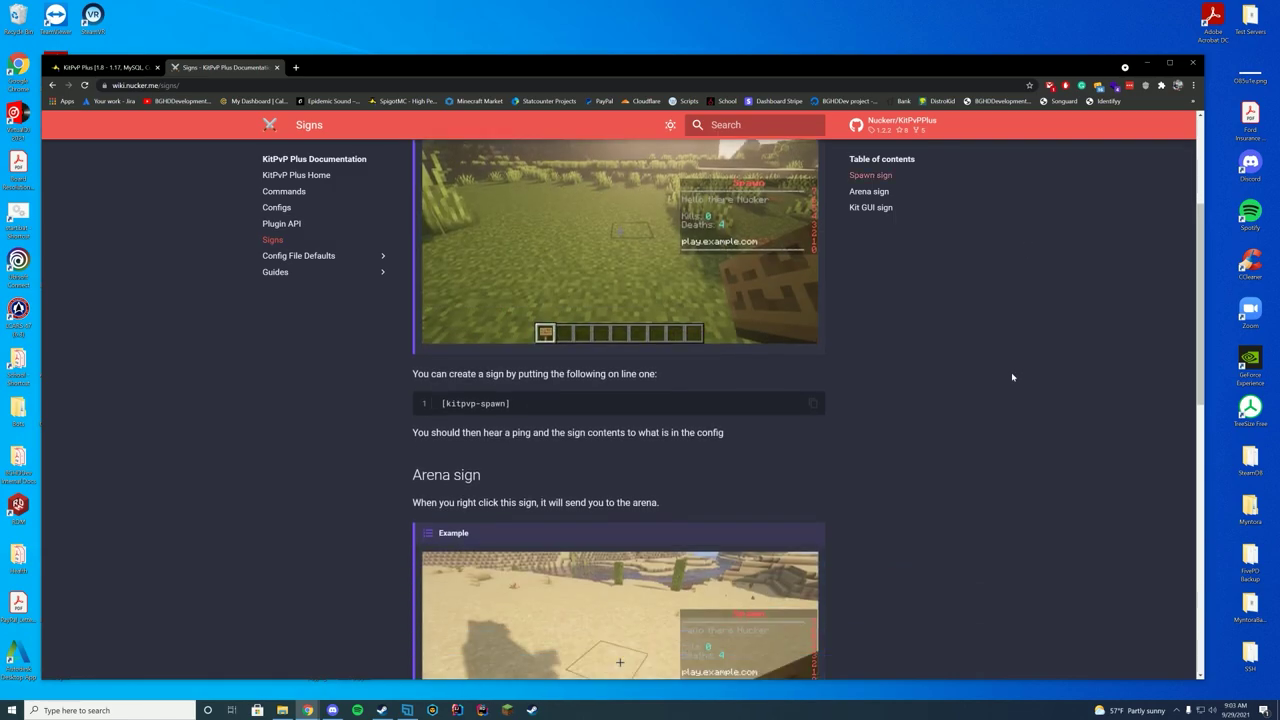
pyautogui.scroll(-3, 1012, 377)
pyautogui.scroll(1, 1018, 379)
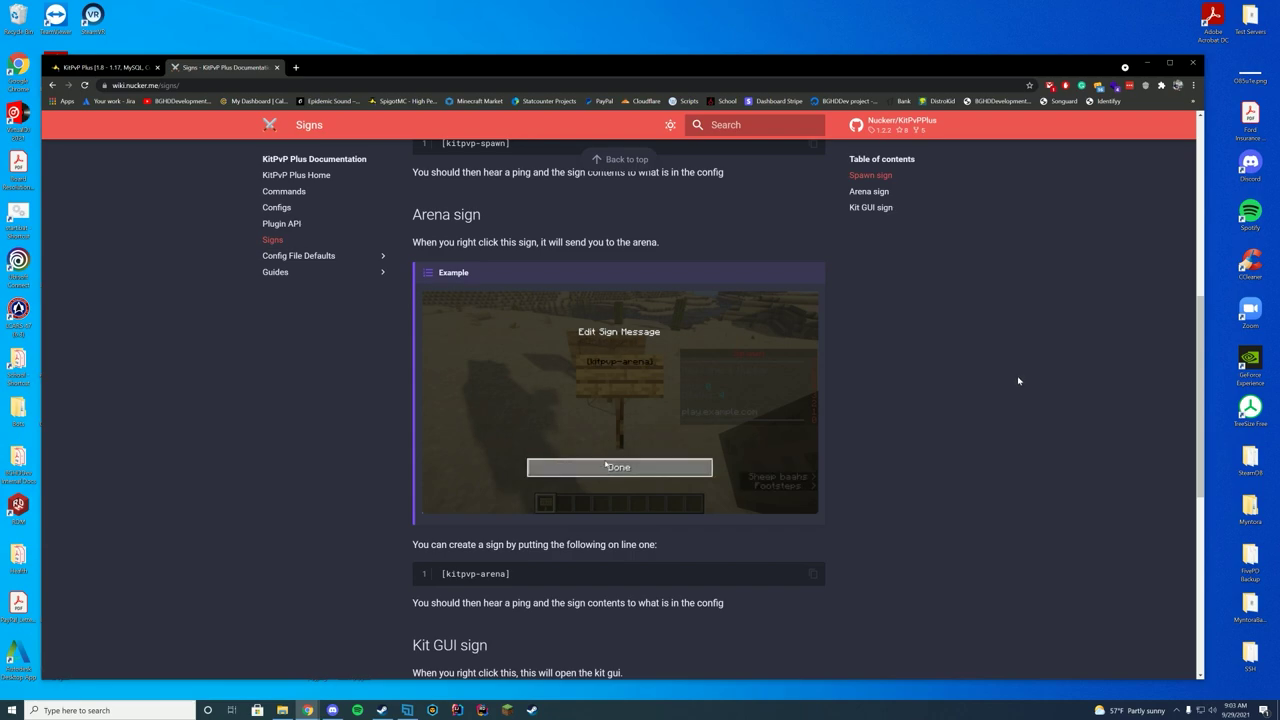
pyautogui.scroll(-2, 1019, 380)
pyautogui.scroll(-2, 1018, 380)
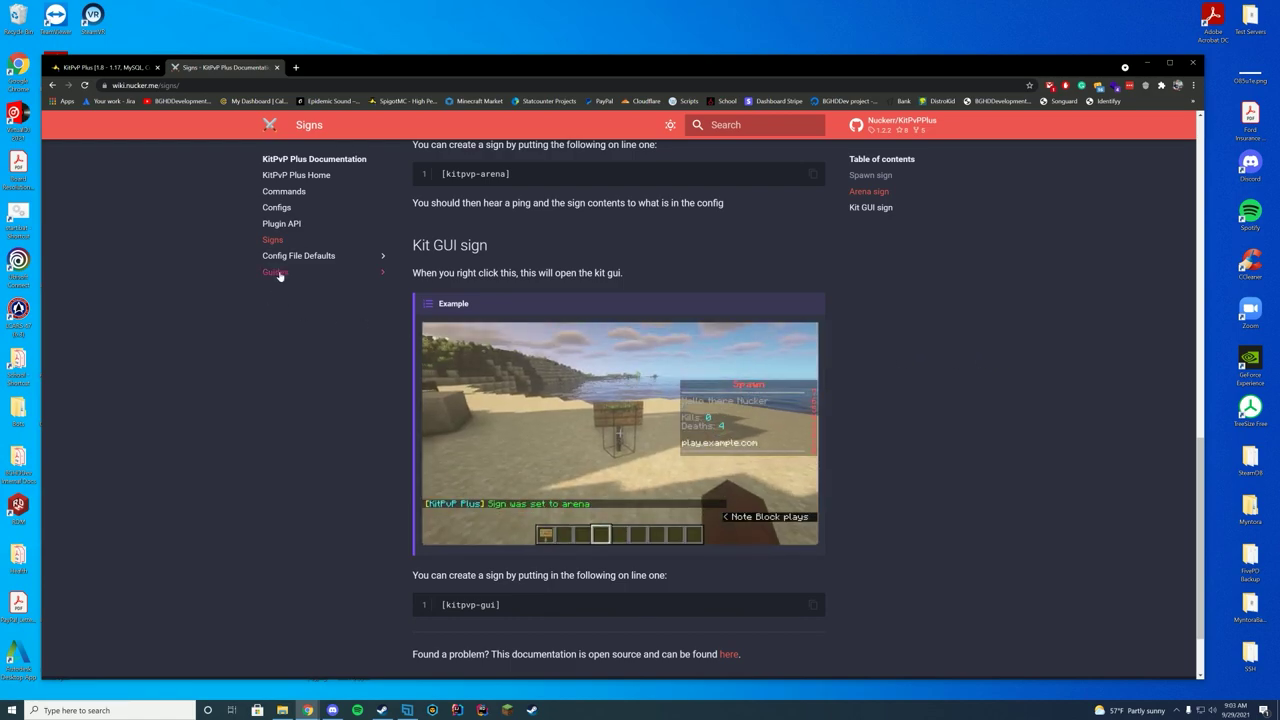
# Step: Open the Creating kits guide and read its steps for creating a kit and setting its contents, icon and permission
pyautogui.click(277, 273)
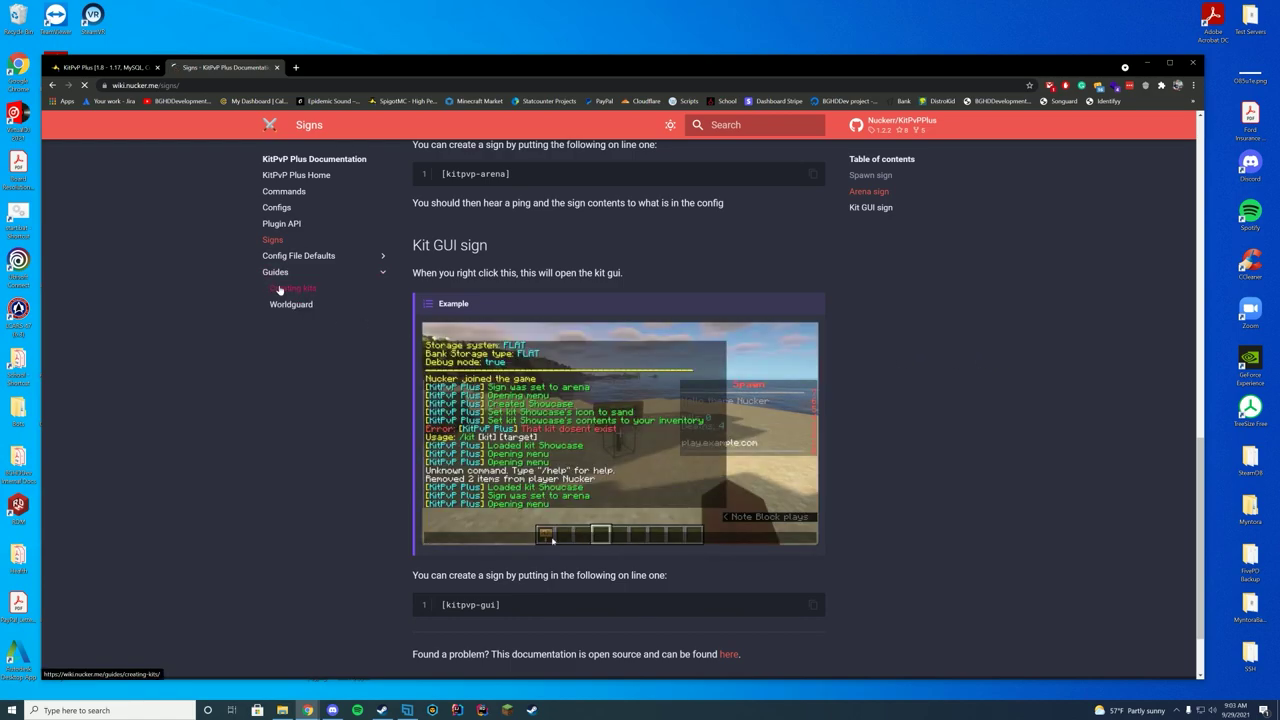
pyautogui.click(282, 290)
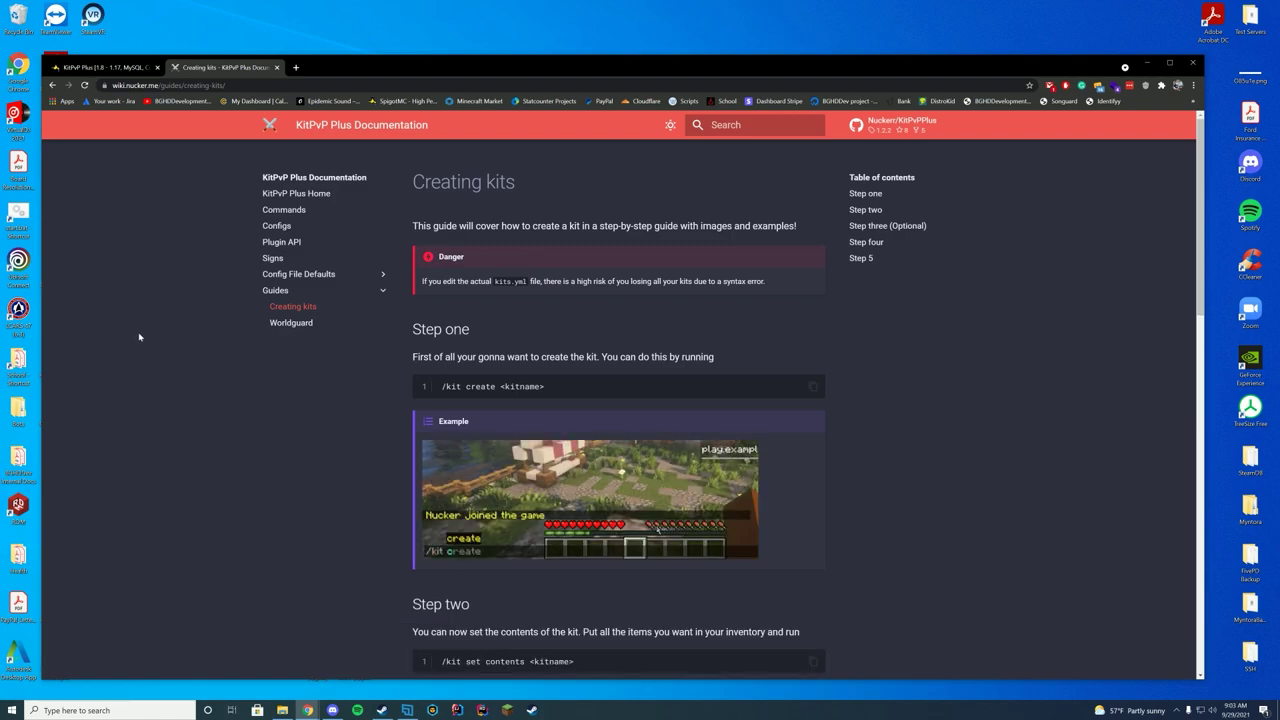
pyautogui.scroll(-1, 140, 336)
pyautogui.scroll(-1, 140, 336)
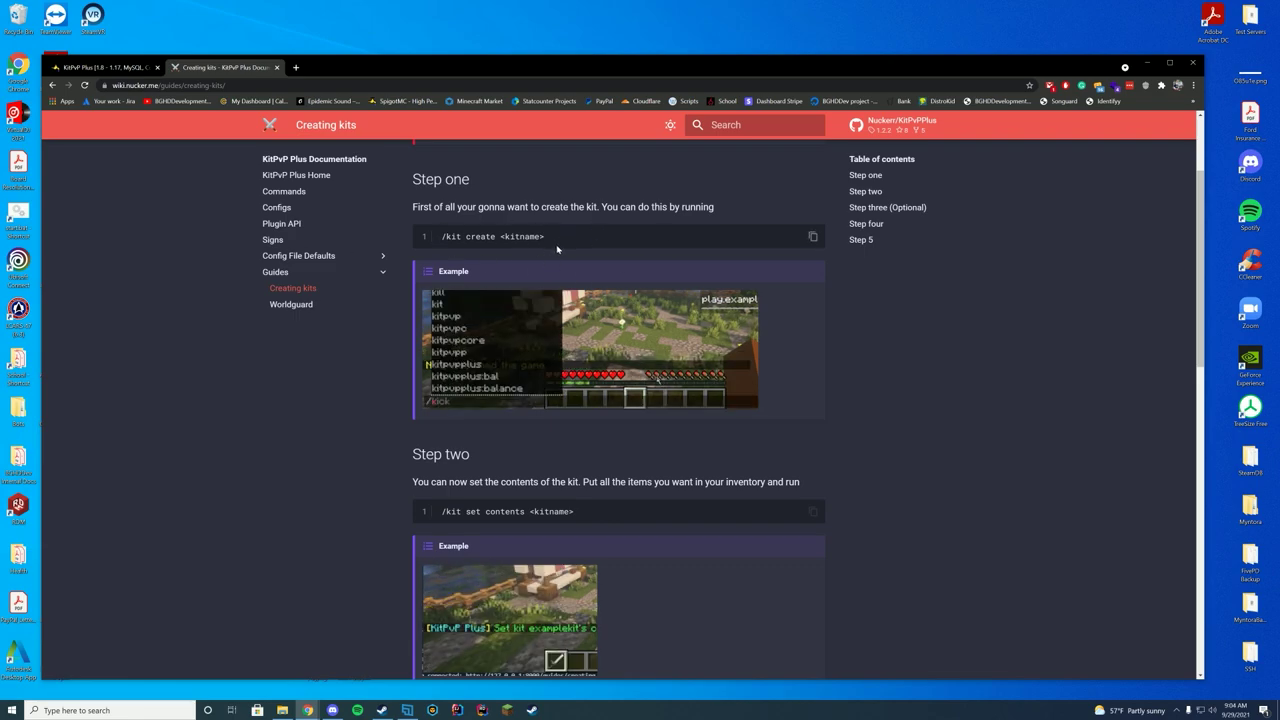
pyautogui.scroll(-5, 560, 253)
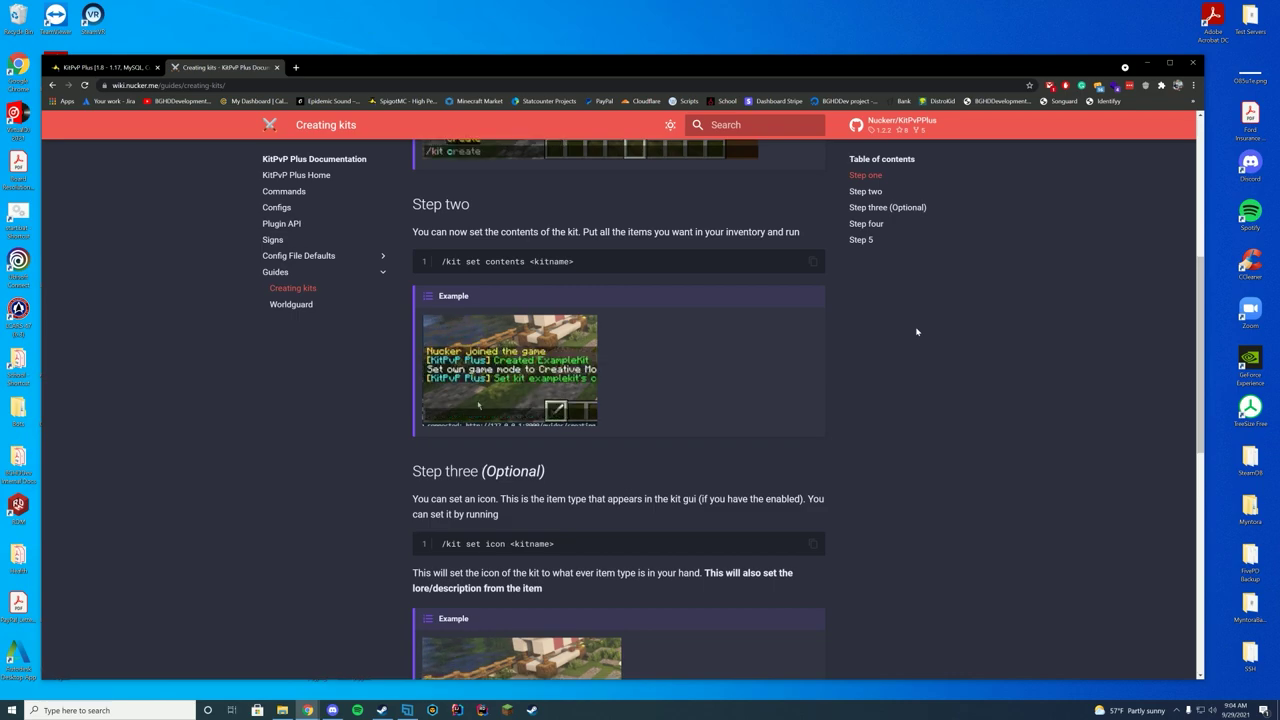
pyautogui.scroll(-3, 901, 321)
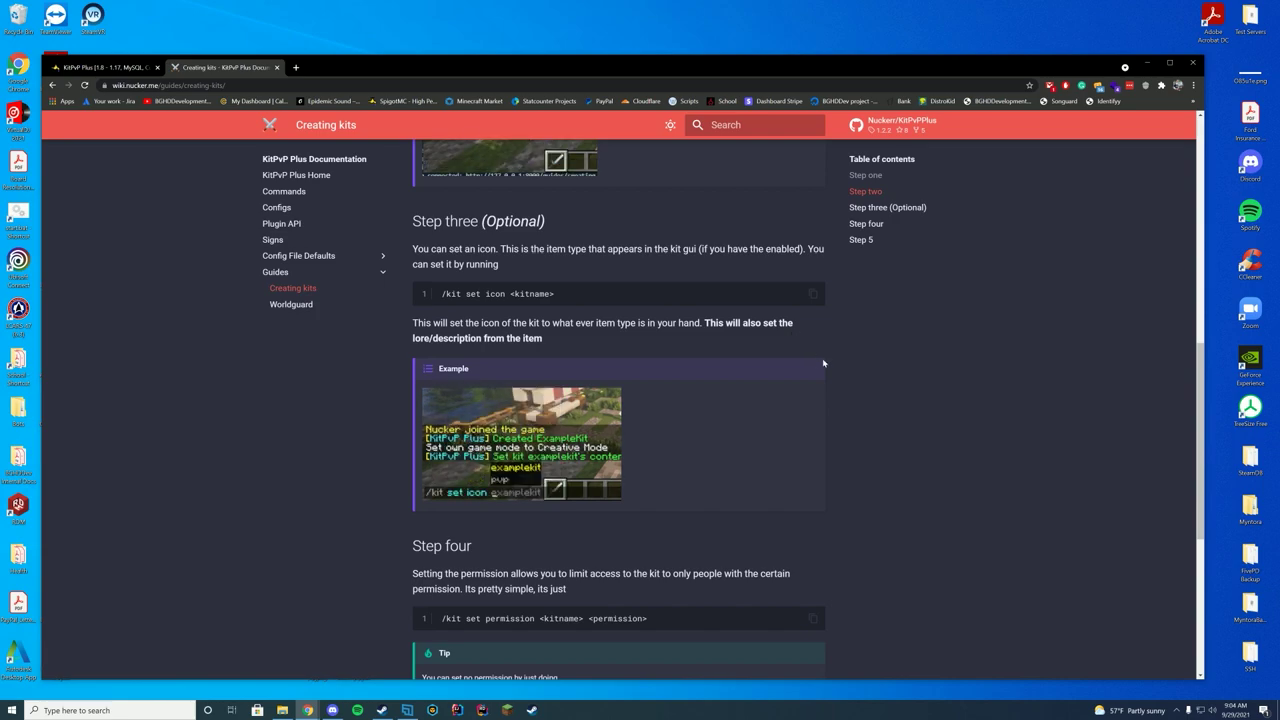
pyautogui.scroll(-3, 830, 362)
pyautogui.scroll(-2, 892, 372)
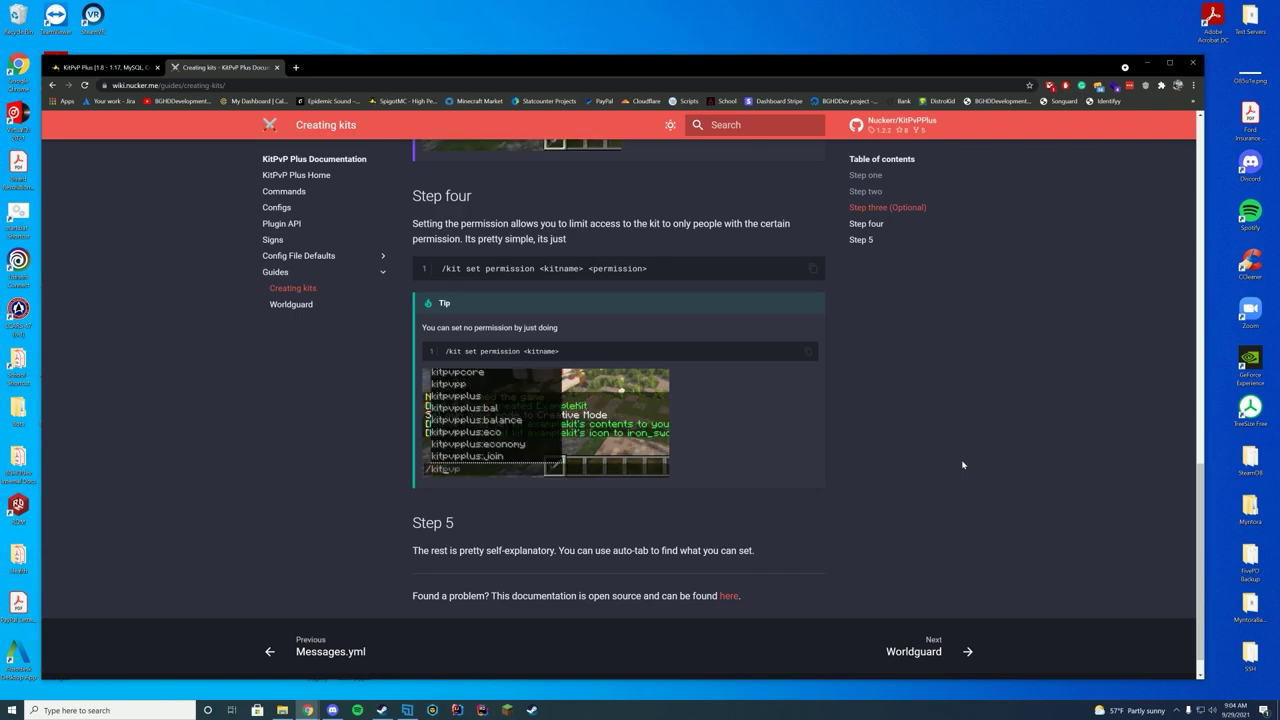
pyautogui.scroll(1, 997, 457)
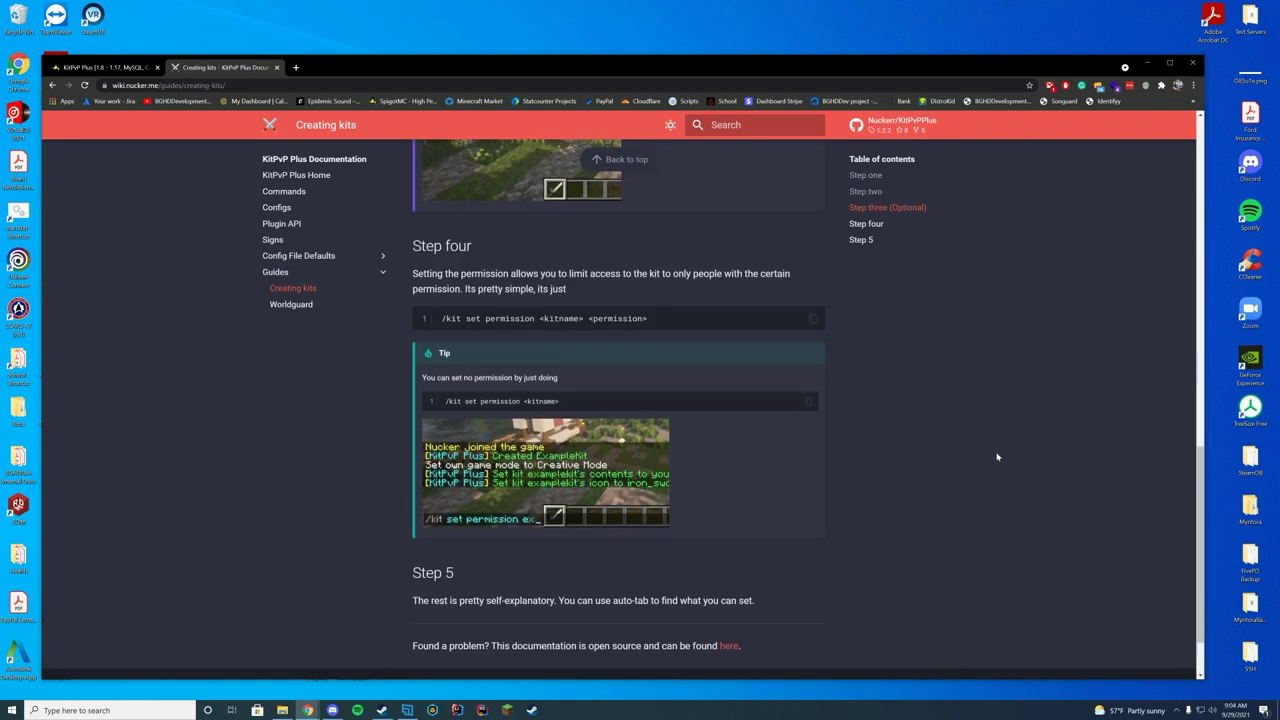
# Step: View the Worldguard guide's region flags, and read the Plugin API page's setup, API access and player data sections
pyautogui.click(291, 304)
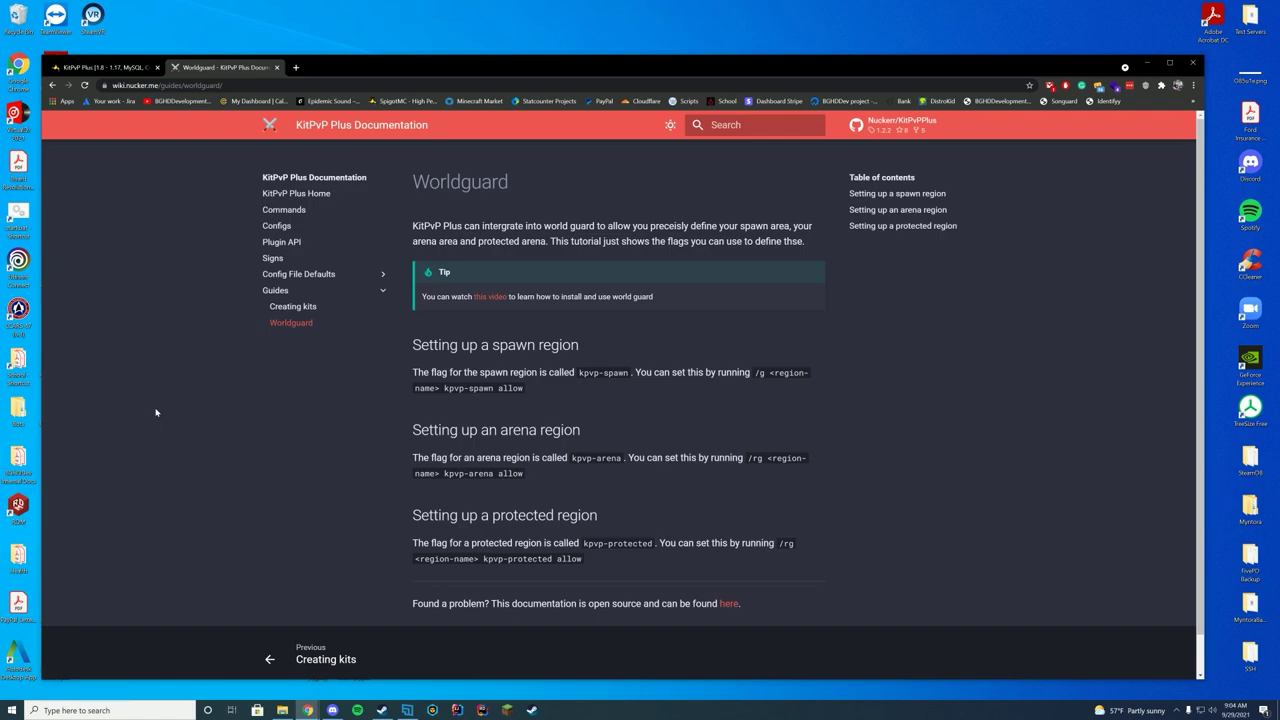
pyautogui.click(278, 242)
pyautogui.scroll(-1, 204, 245)
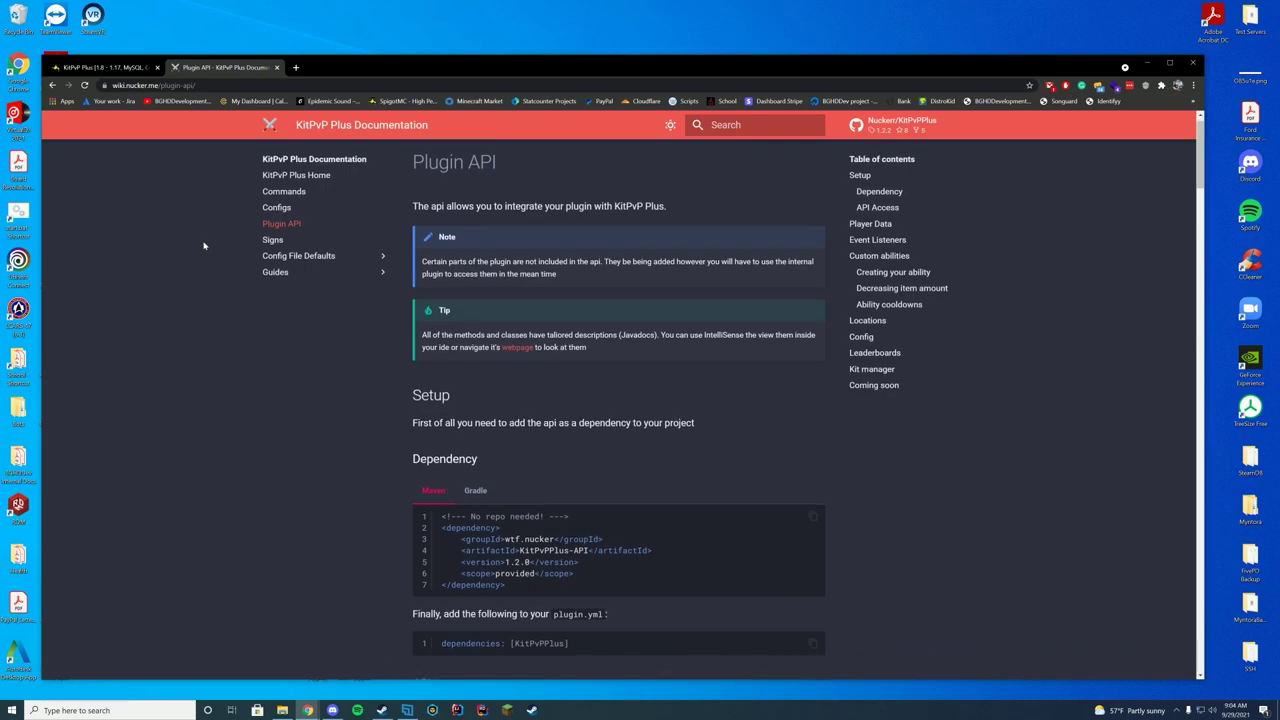
pyautogui.scroll(-2, 204, 245)
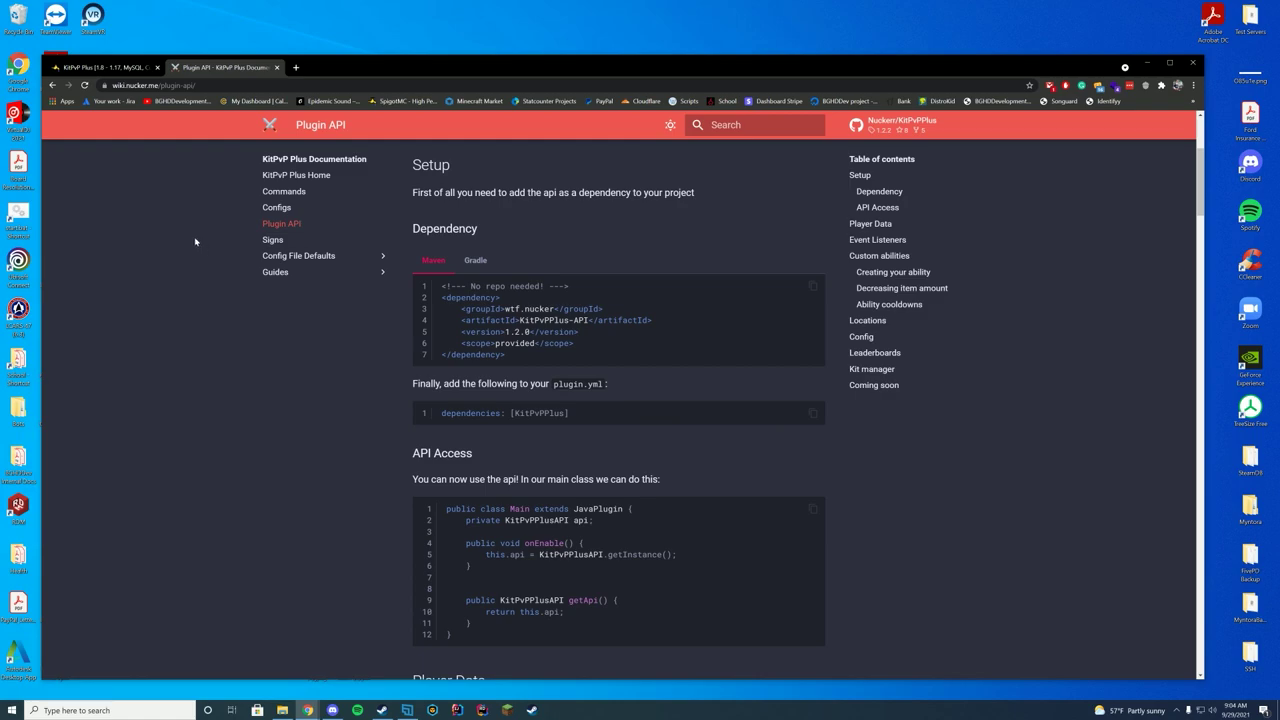
pyautogui.scroll(-2, 192, 245)
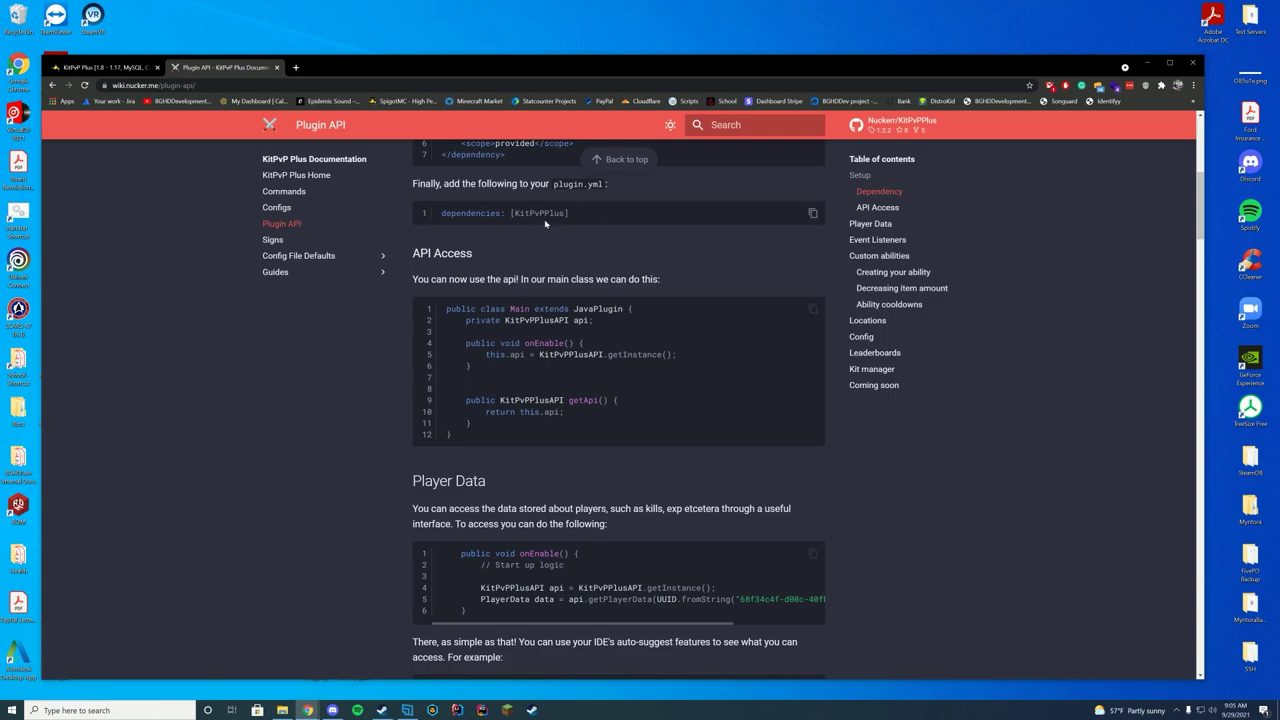
pyautogui.scroll(-2, 480, 250)
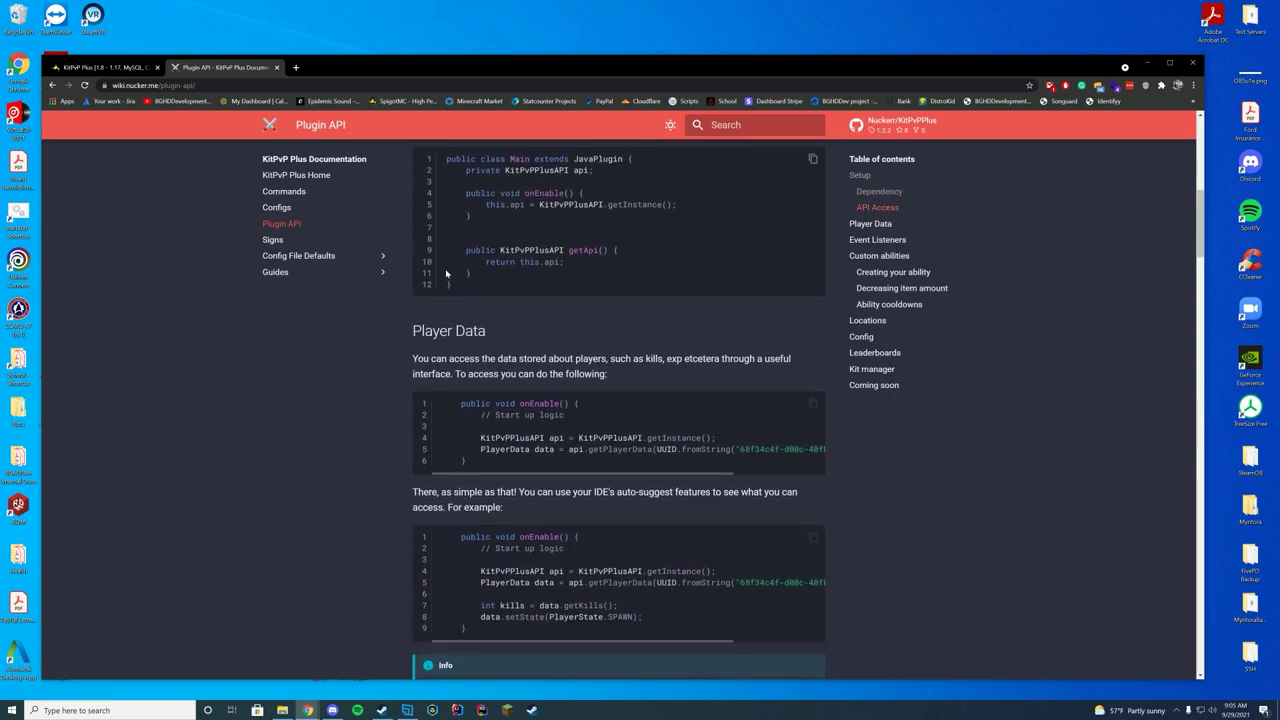
# Step: Read the Plugin API page's player data, event listener and creating-an-ability sections, highlighting the registerAbility line in the onEnable example
pyautogui.scroll(-2, 450, 290)
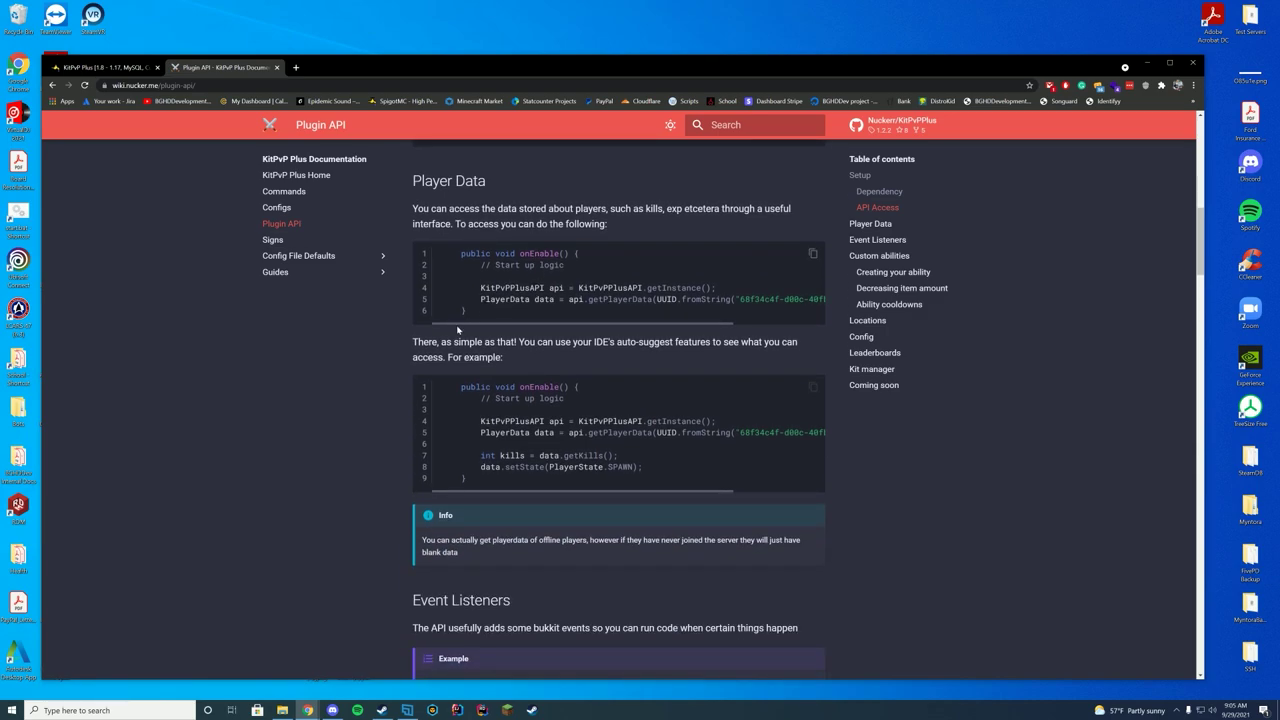
pyautogui.scroll(-2, 457, 330)
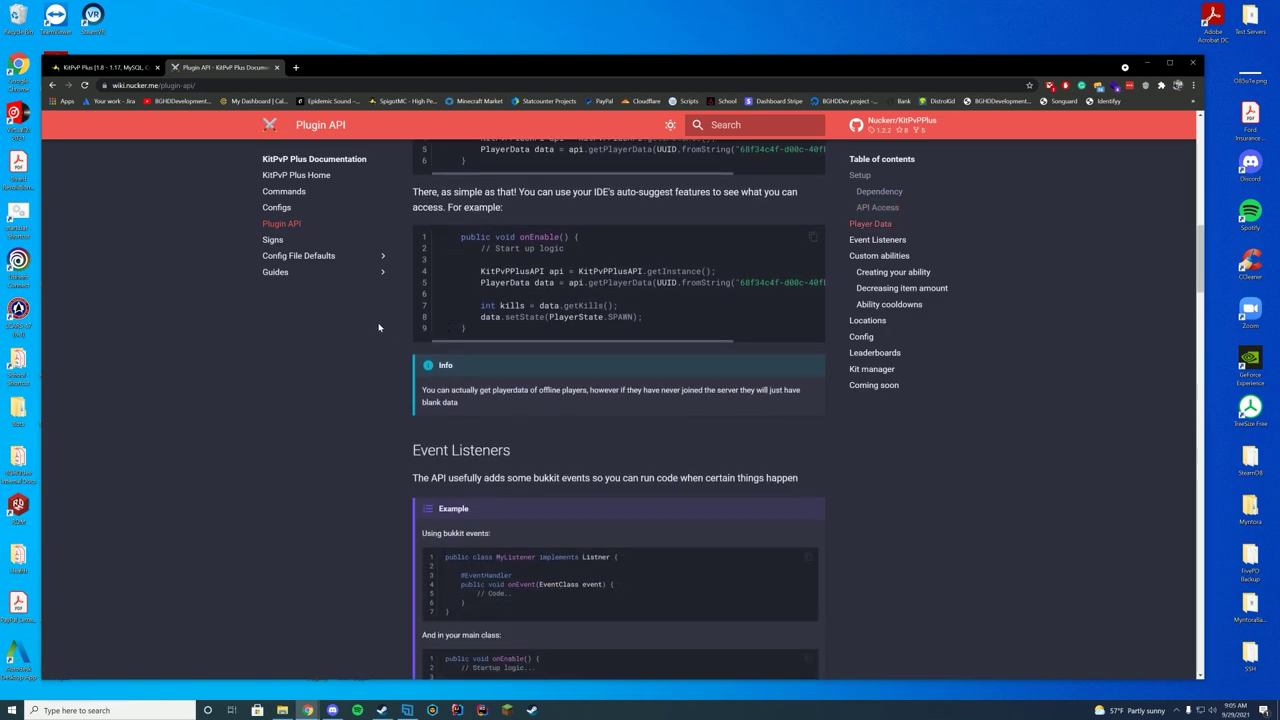
pyautogui.scroll(-5, 379, 327)
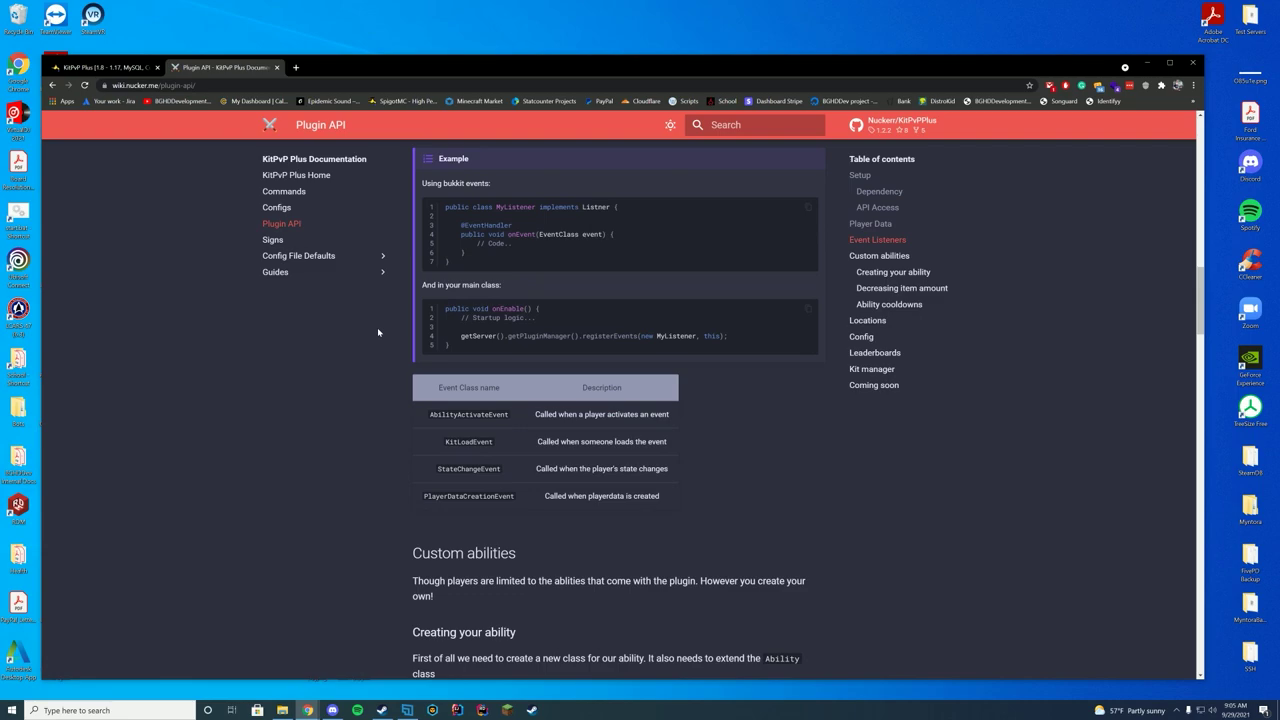
pyautogui.scroll(-3, 377, 327)
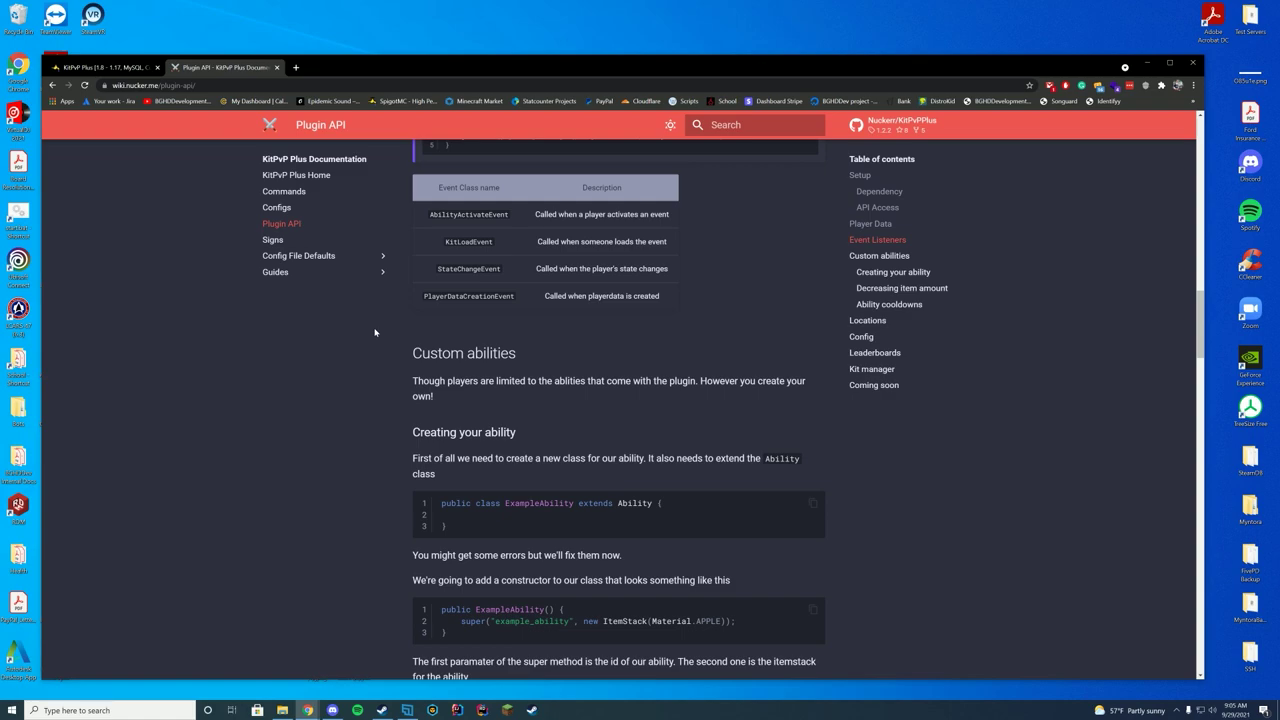
pyautogui.scroll(-2, 370, 320)
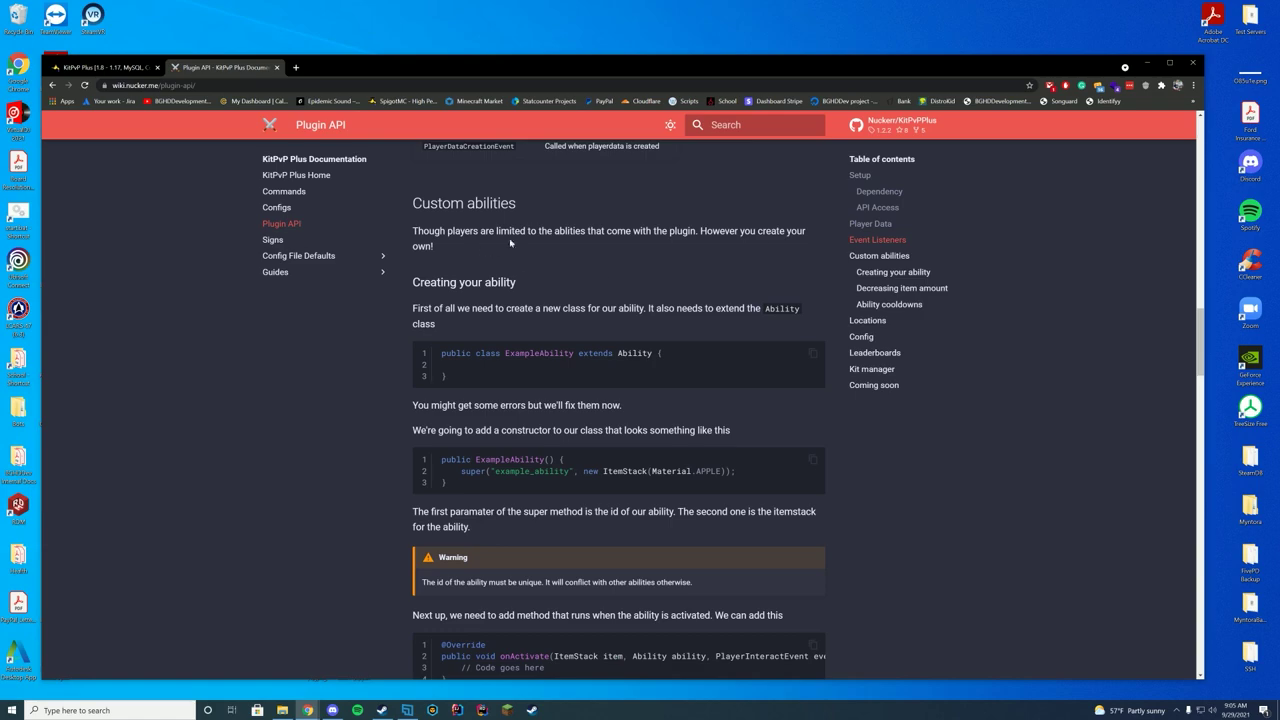
pyautogui.scroll(-3, 633, 276)
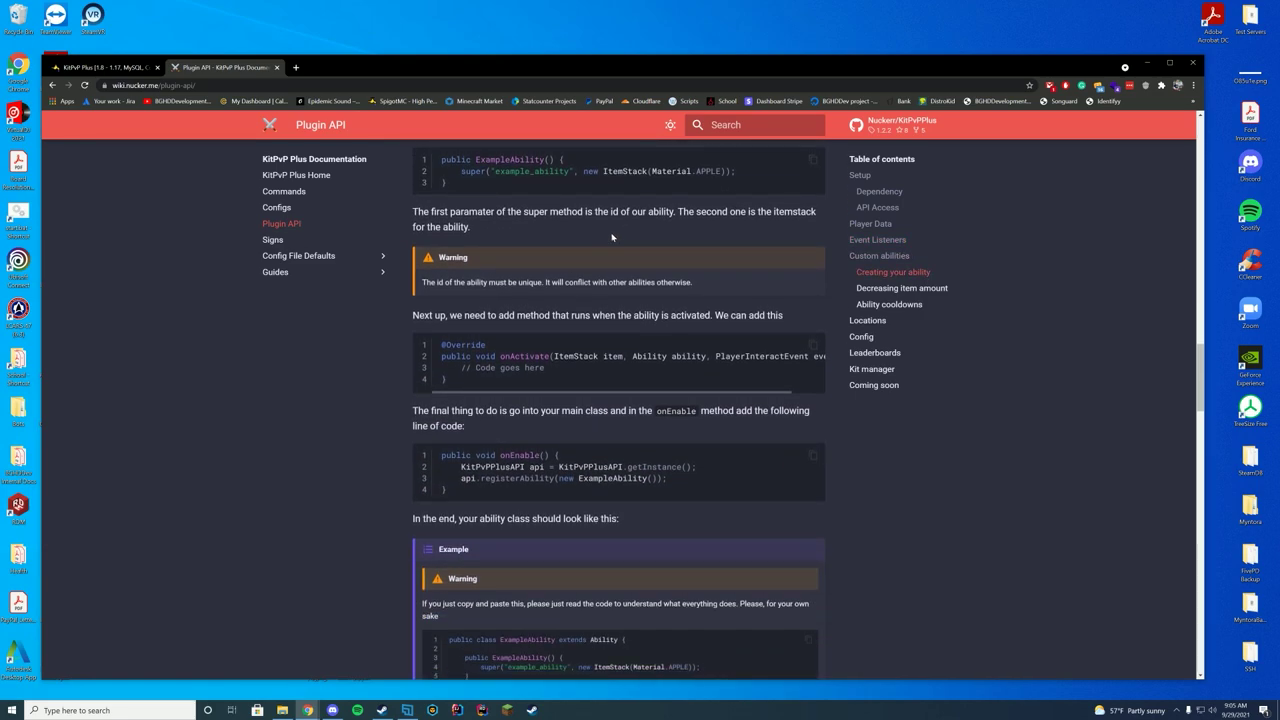
pyautogui.scroll(-2, 612, 237)
pyautogui.scroll(-1, 618, 250)
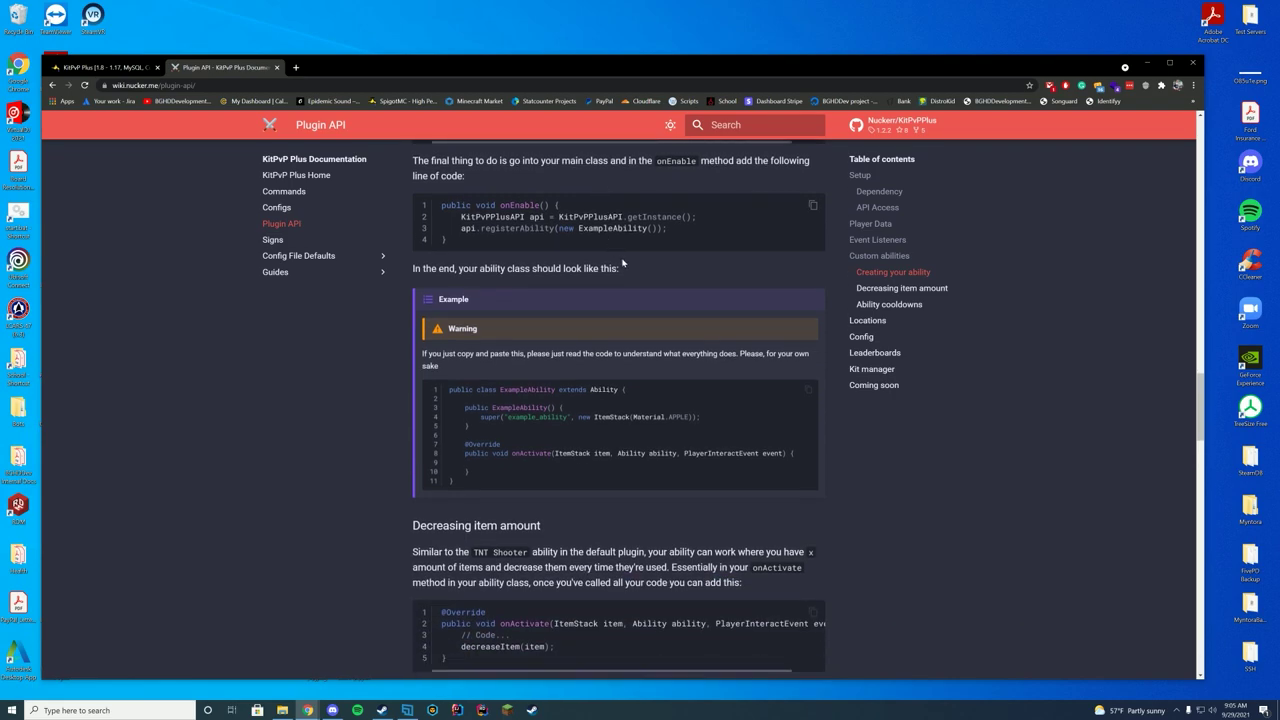
pyautogui.moveTo(388, 227); pyautogui.dragTo(680, 230)
pyautogui.click(745, 237)
pyautogui.scroll(-2, 648, 284)
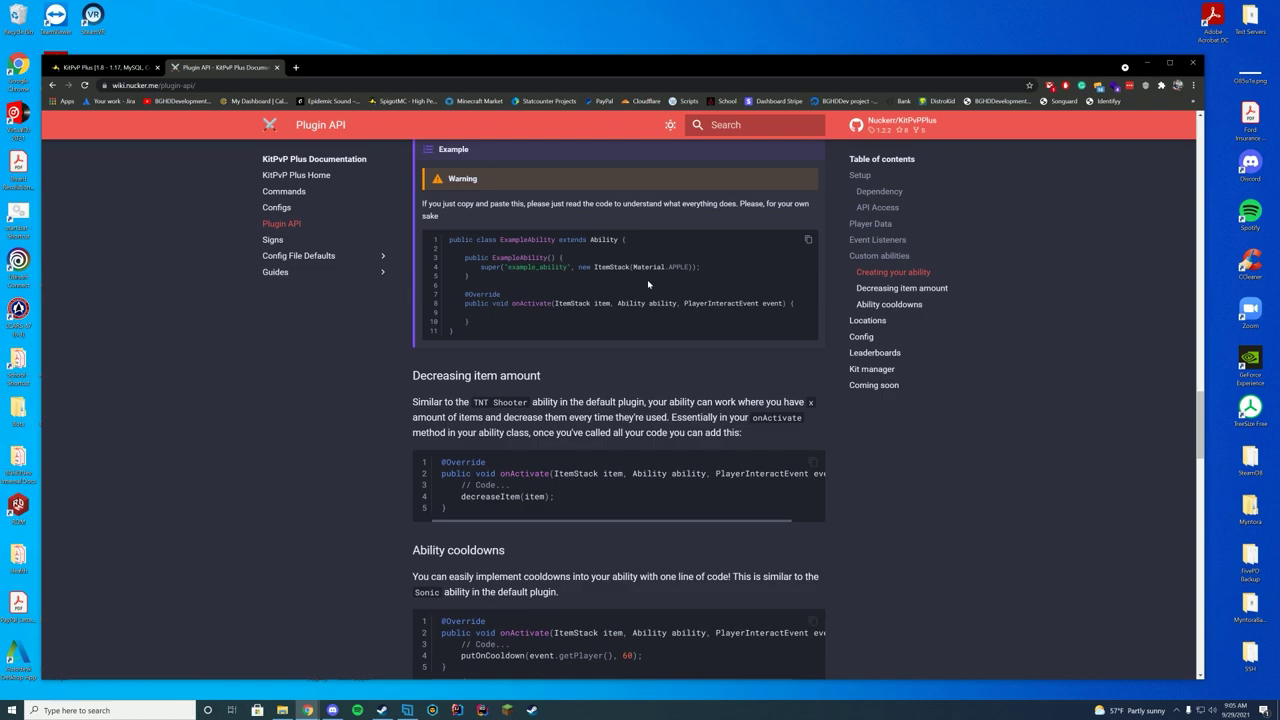
# Step: Read the remaining Plugin API sections, from decreasing item amounts and ability cooldowns through locations, config and leaderboards to the kit manager
pyautogui.scroll(-3, 643, 286)
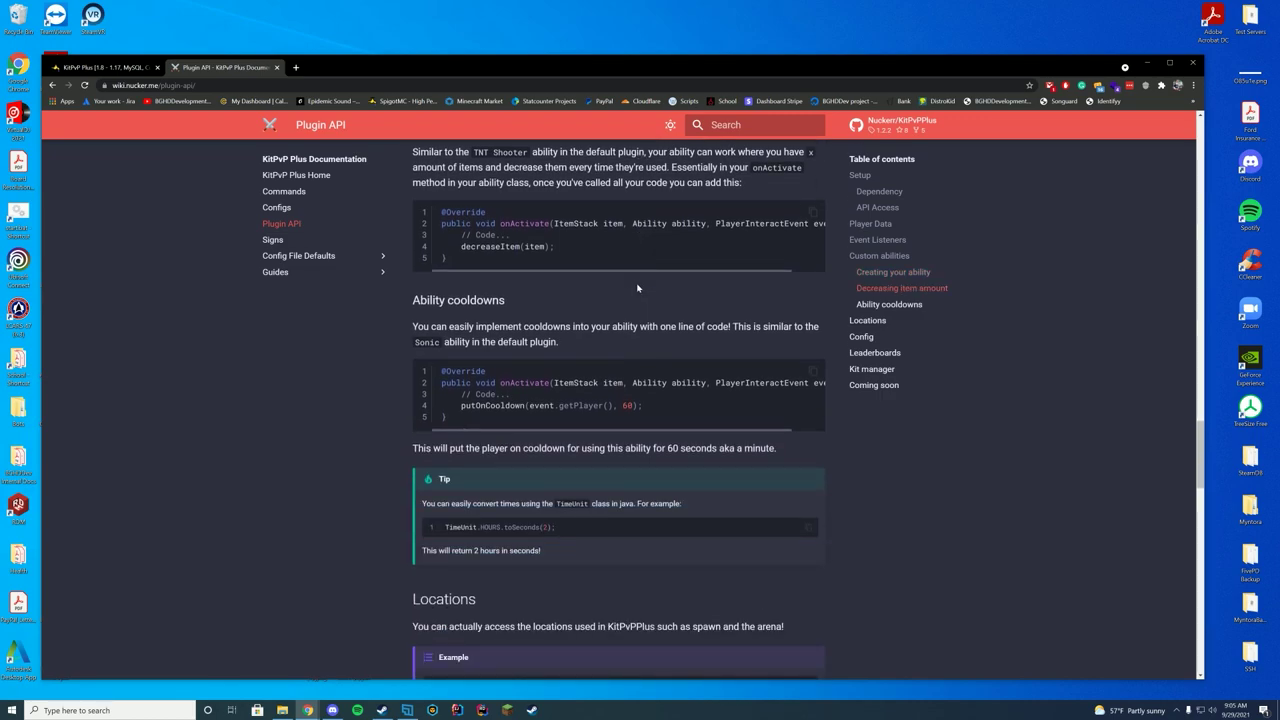
pyautogui.scroll(-4, 637, 288)
pyautogui.scroll(-1, 853, 336)
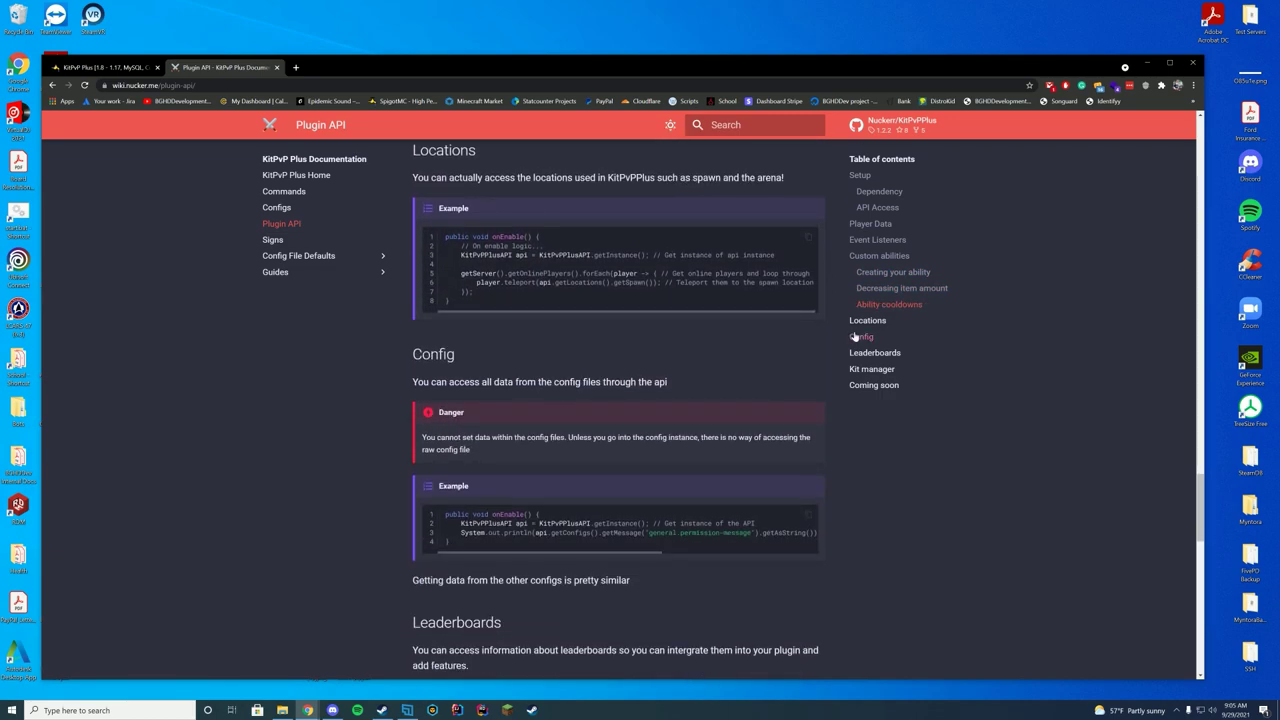
pyautogui.scroll(-7, 823, 330)
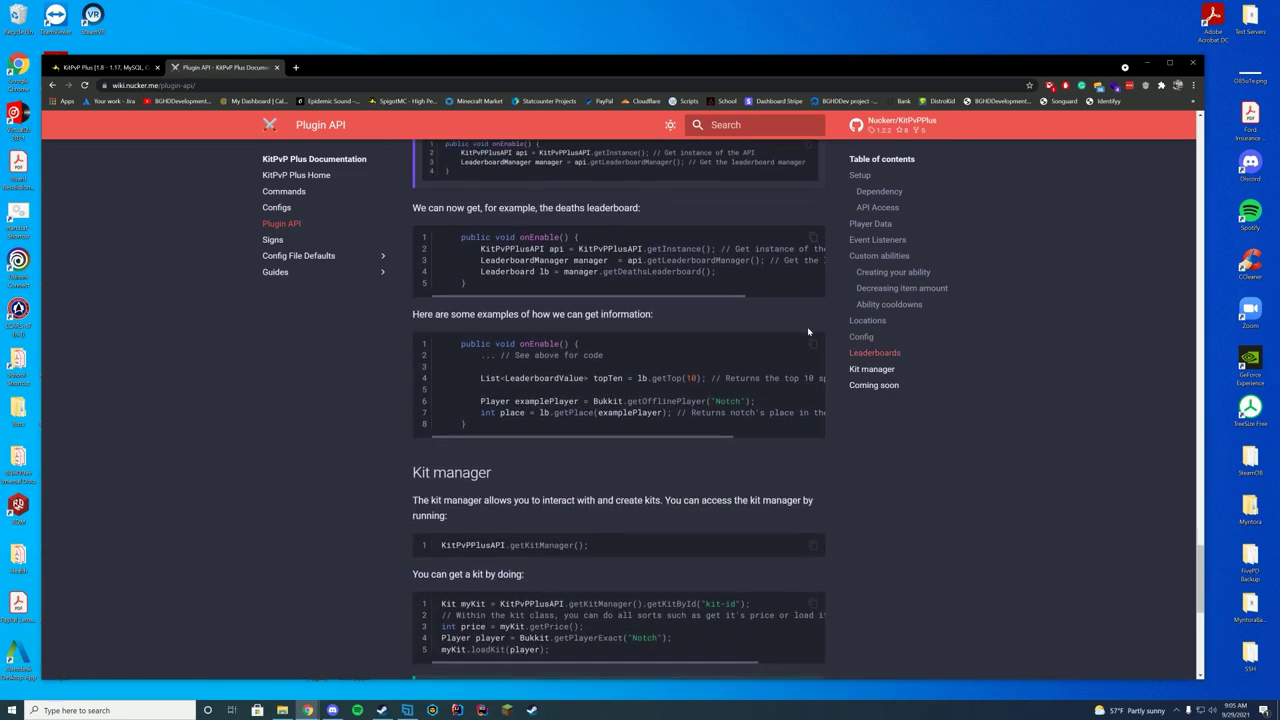
pyautogui.scroll(-5, 808, 331)
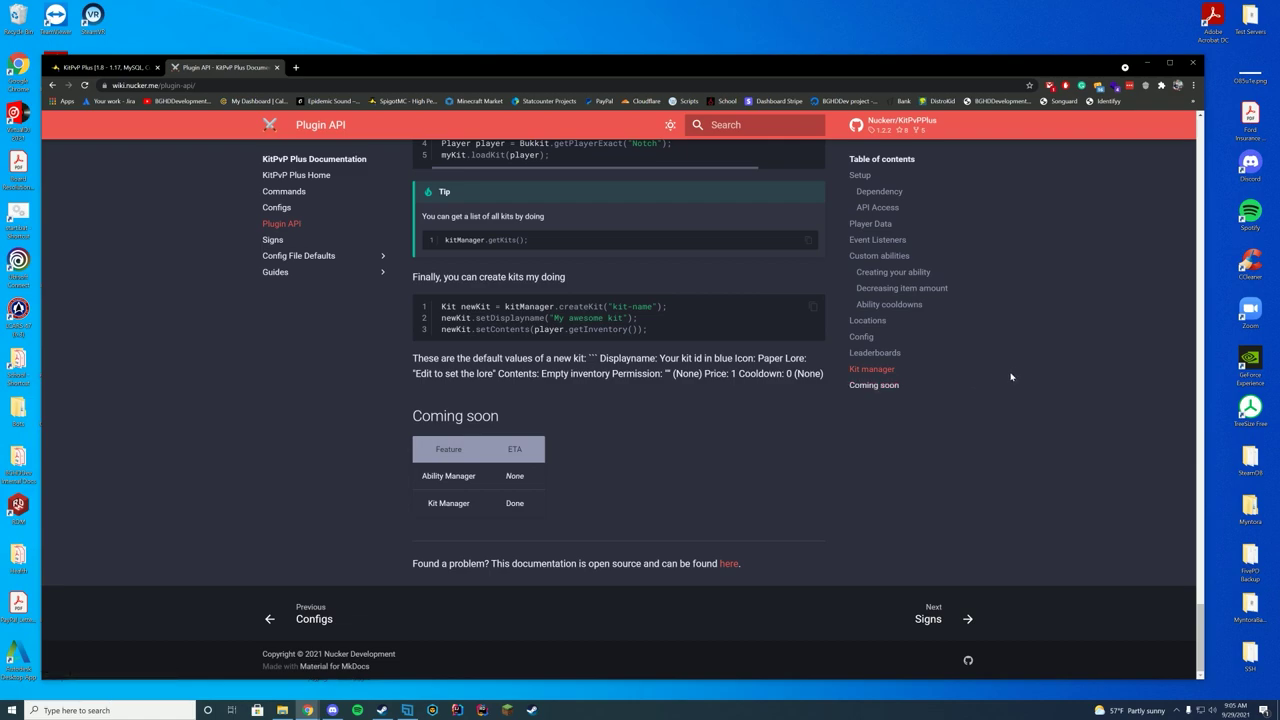
# Step: Copy the downloaded KitPvPPlus-1.2.2.jar from the browser into the plugins folder of the KitPVP YT server
pyautogui.click(115, 67)
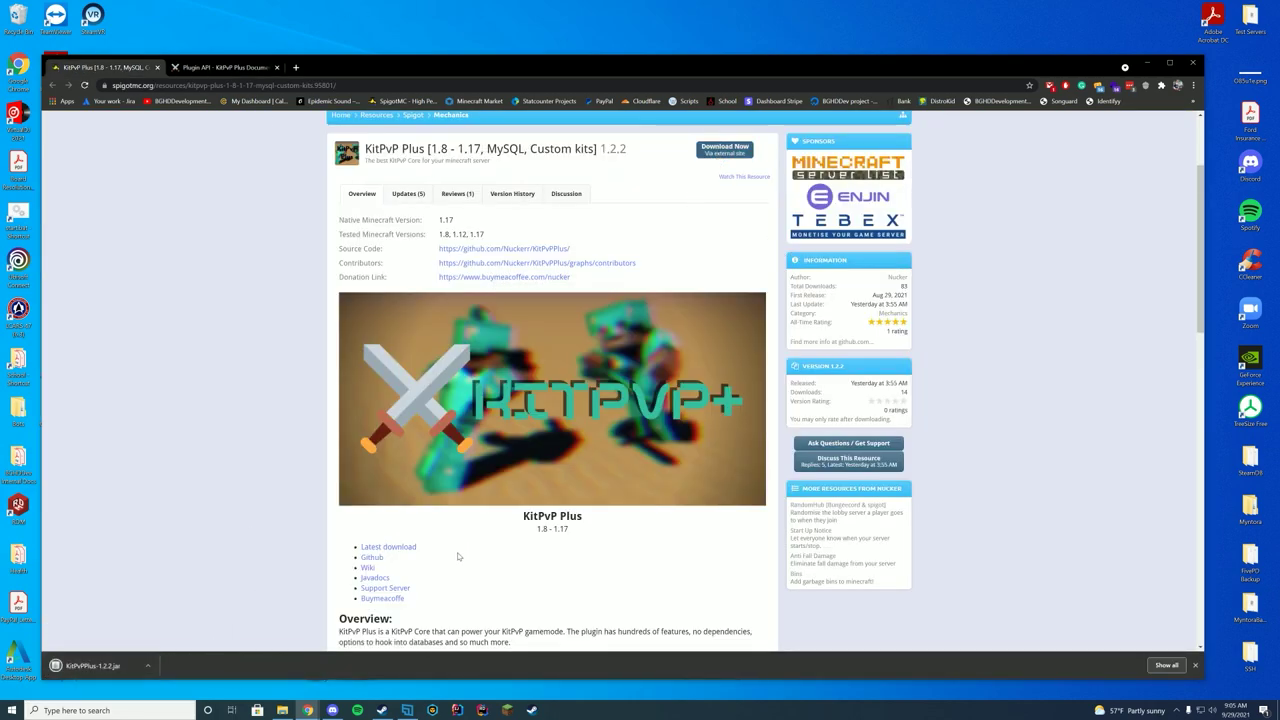
pyautogui.click(282, 710)
pyautogui.moveTo(537, 131); pyautogui.dragTo(527, 286)
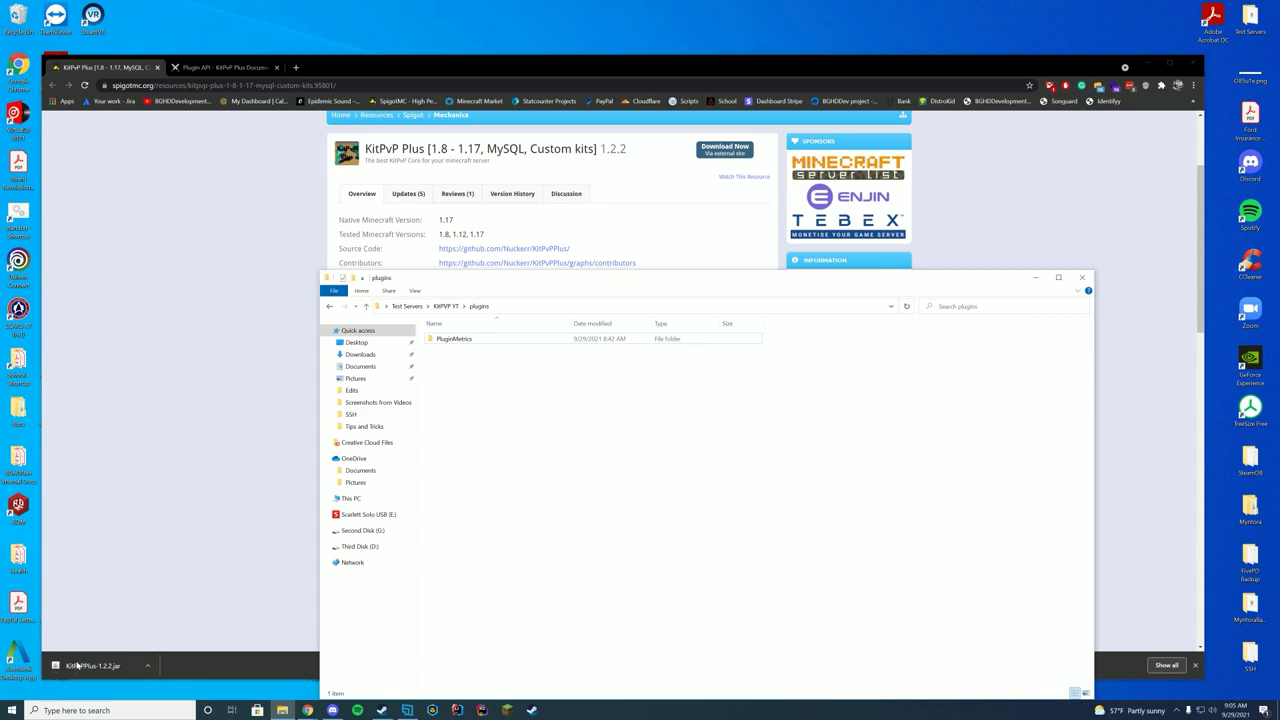
pyautogui.click(95, 638)
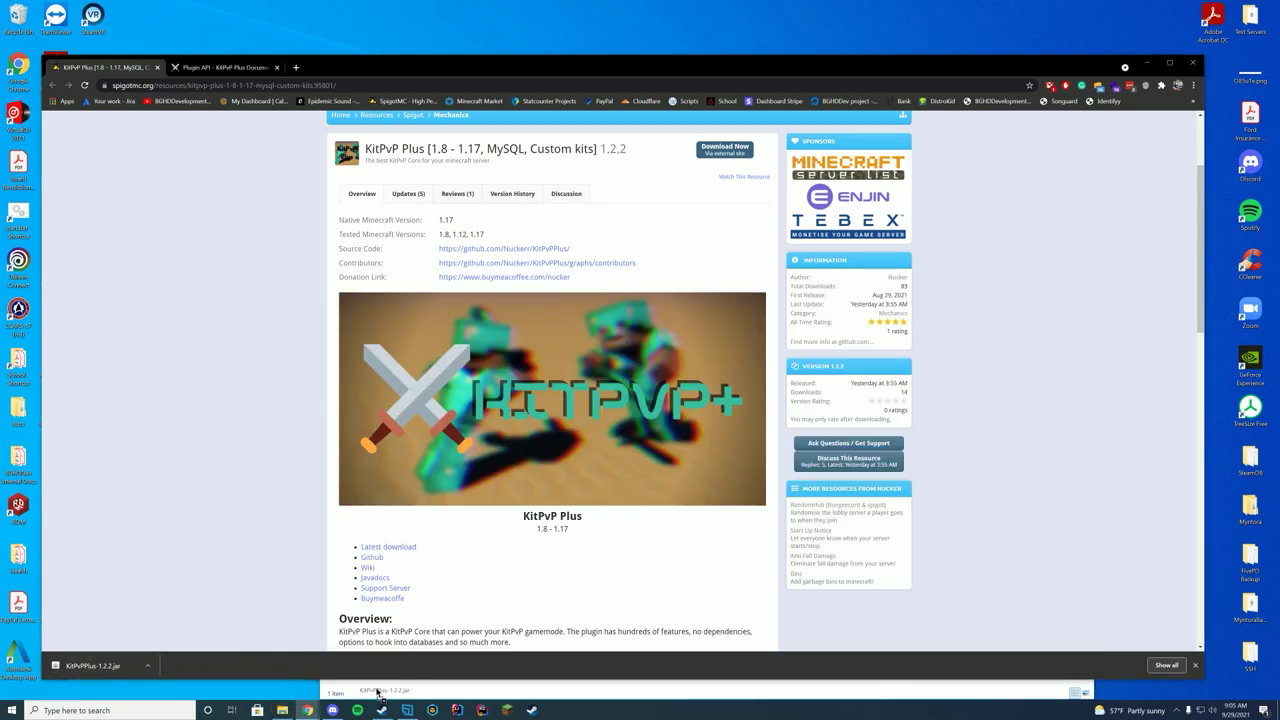
pyautogui.click(604, 690)
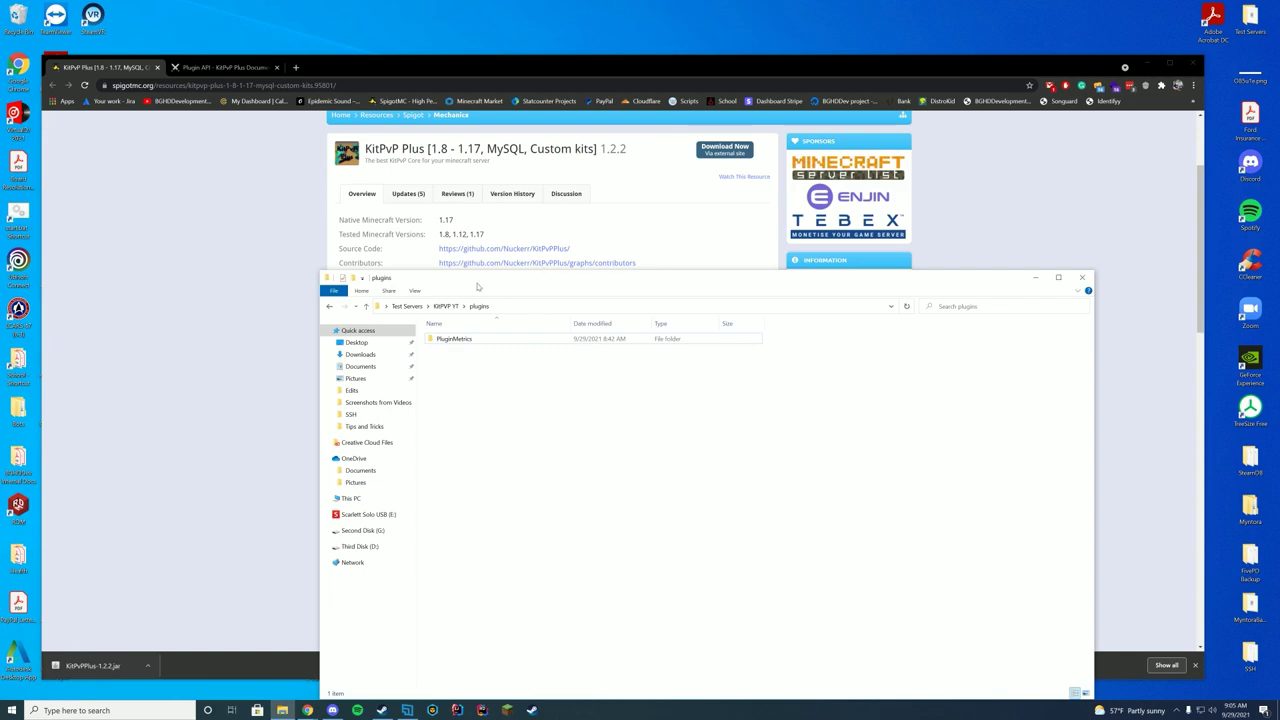
pyautogui.click(120, 650)
pyautogui.click(422, 690)
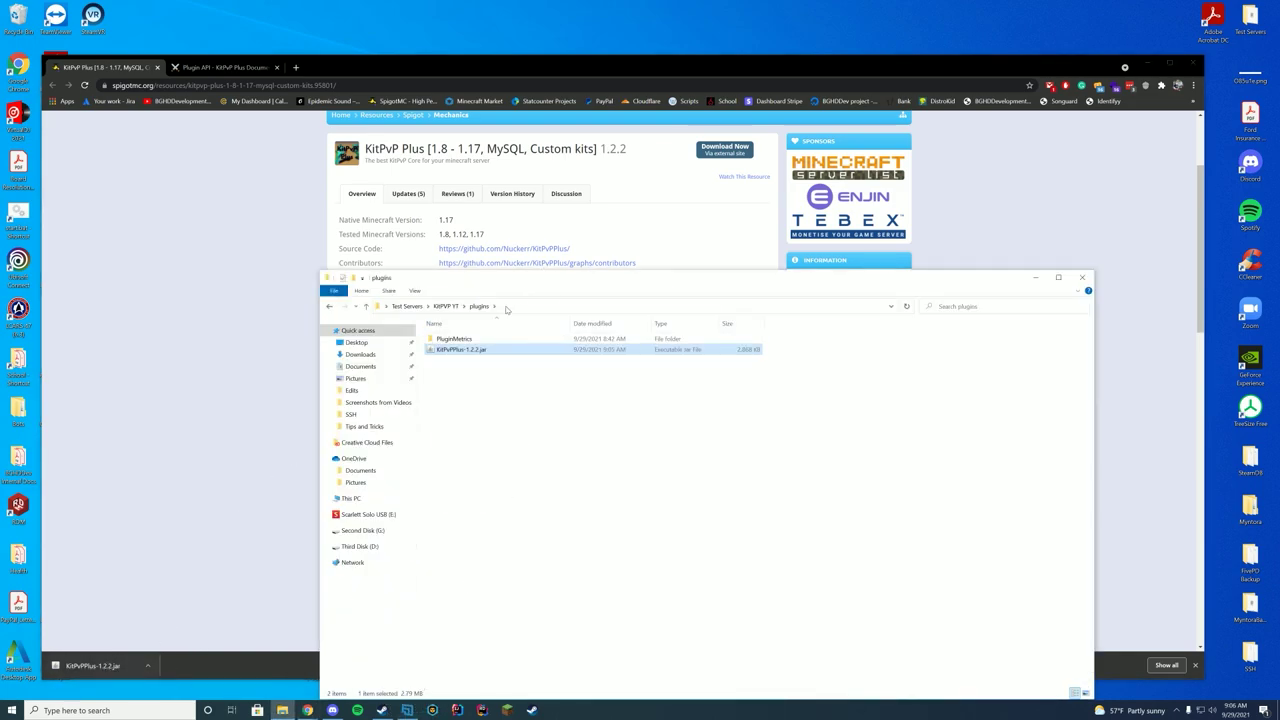
# Step: Start the KitPVP YT server with start.bat and open the KitPvPPlus folder generated inside plugins
pyautogui.click(450, 306)
pyautogui.doubleClick(447, 530)
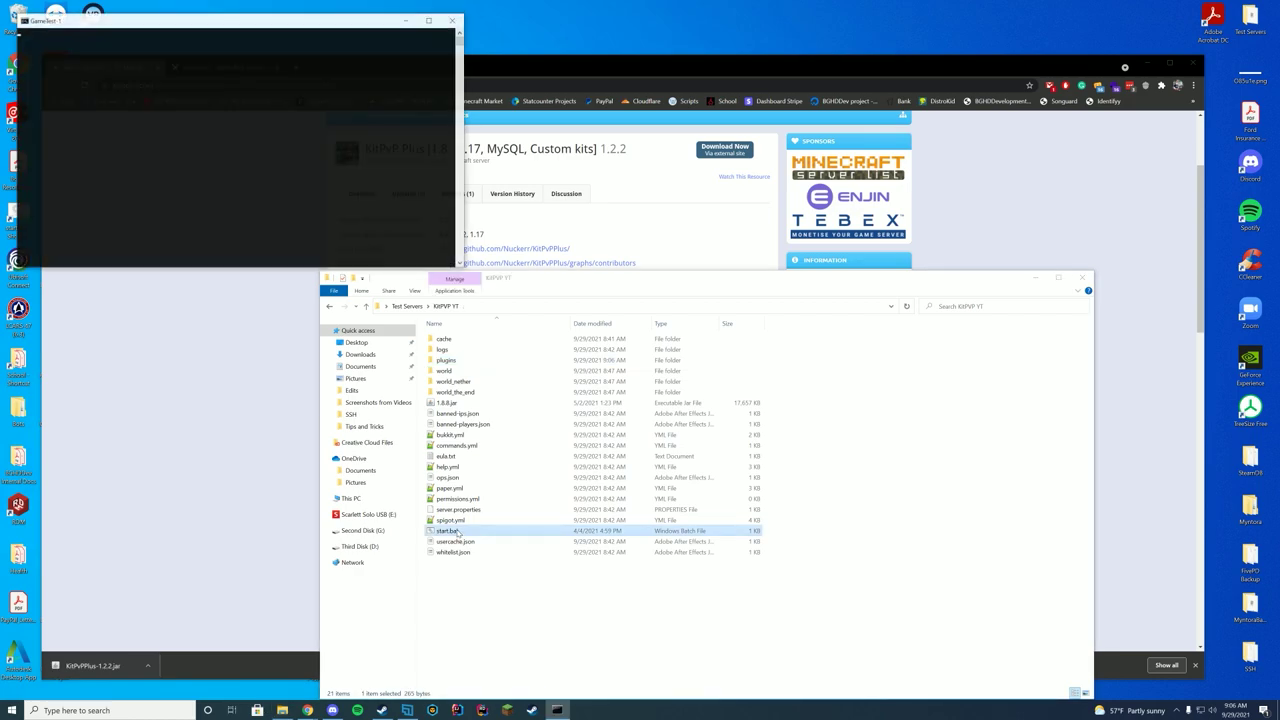
pyautogui.doubleClick(460, 360)
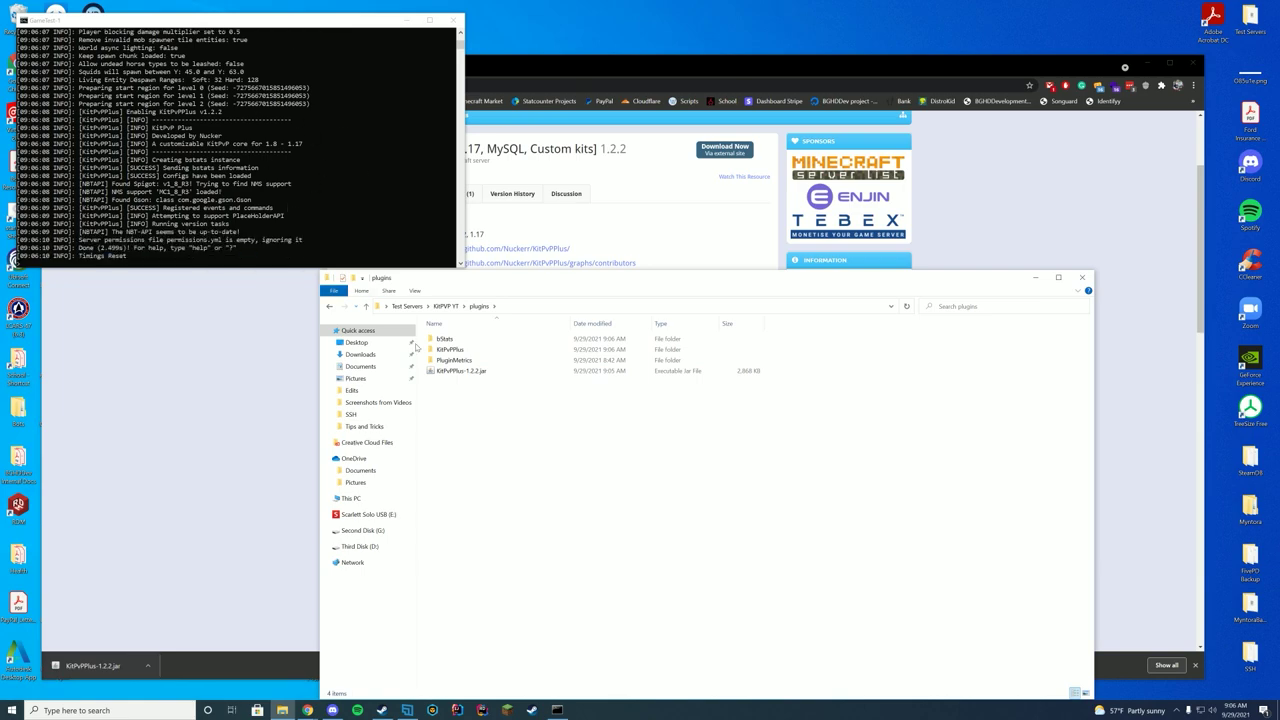
pyautogui.doubleClick(449, 349)
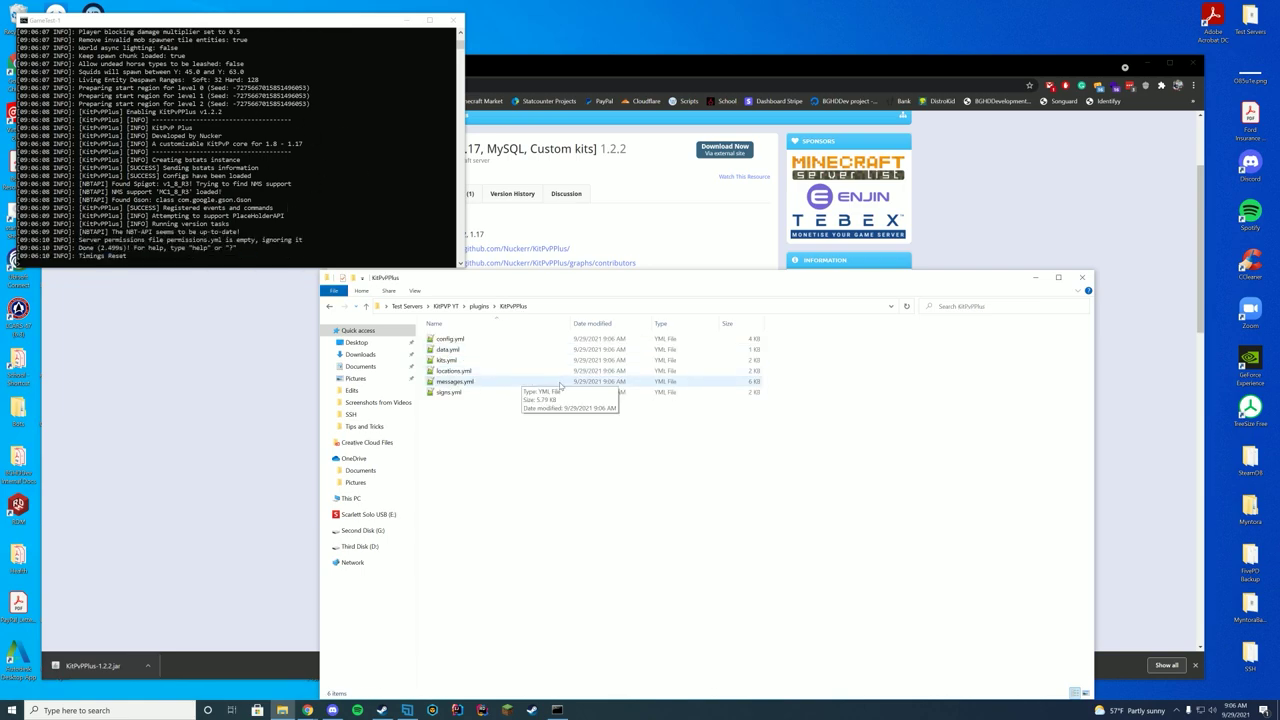
pyautogui.moveTo(520, 280); pyautogui.dragTo(632, 141)
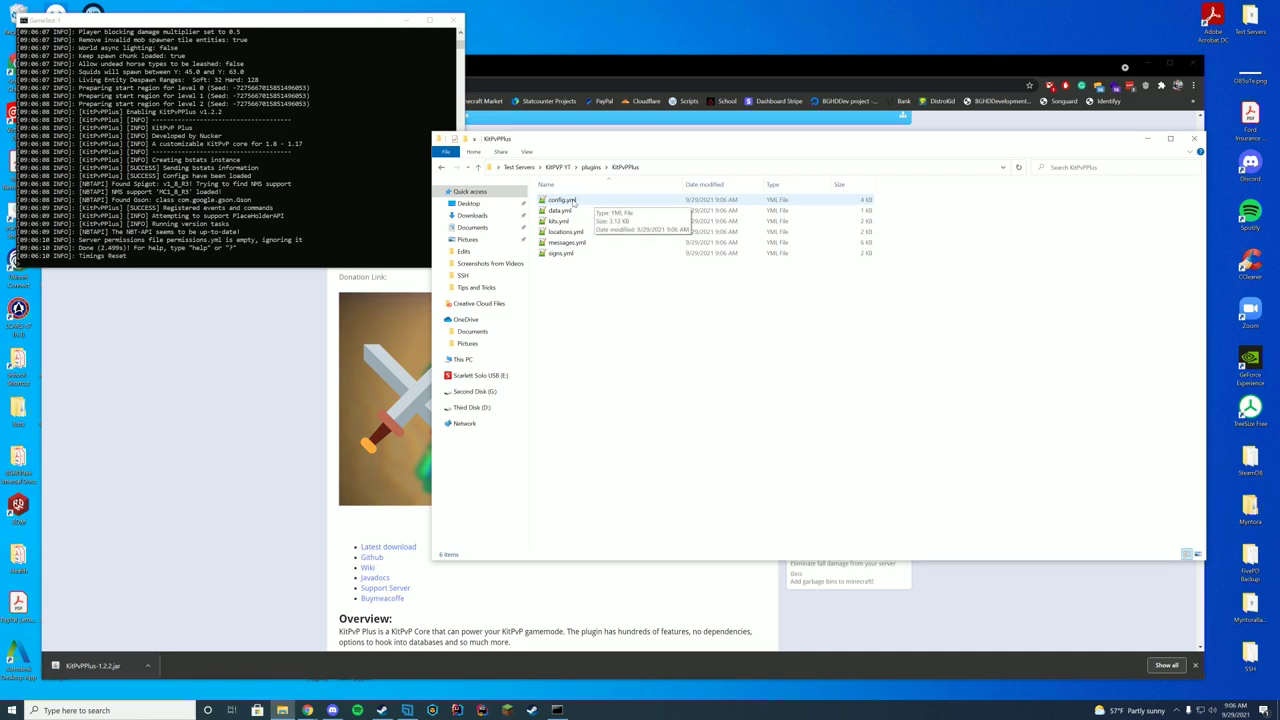
# Step: Look over the plugin's YML files and open config.yml from the KitPvPPlus folder in Notepad++
pyautogui.click(573, 202)
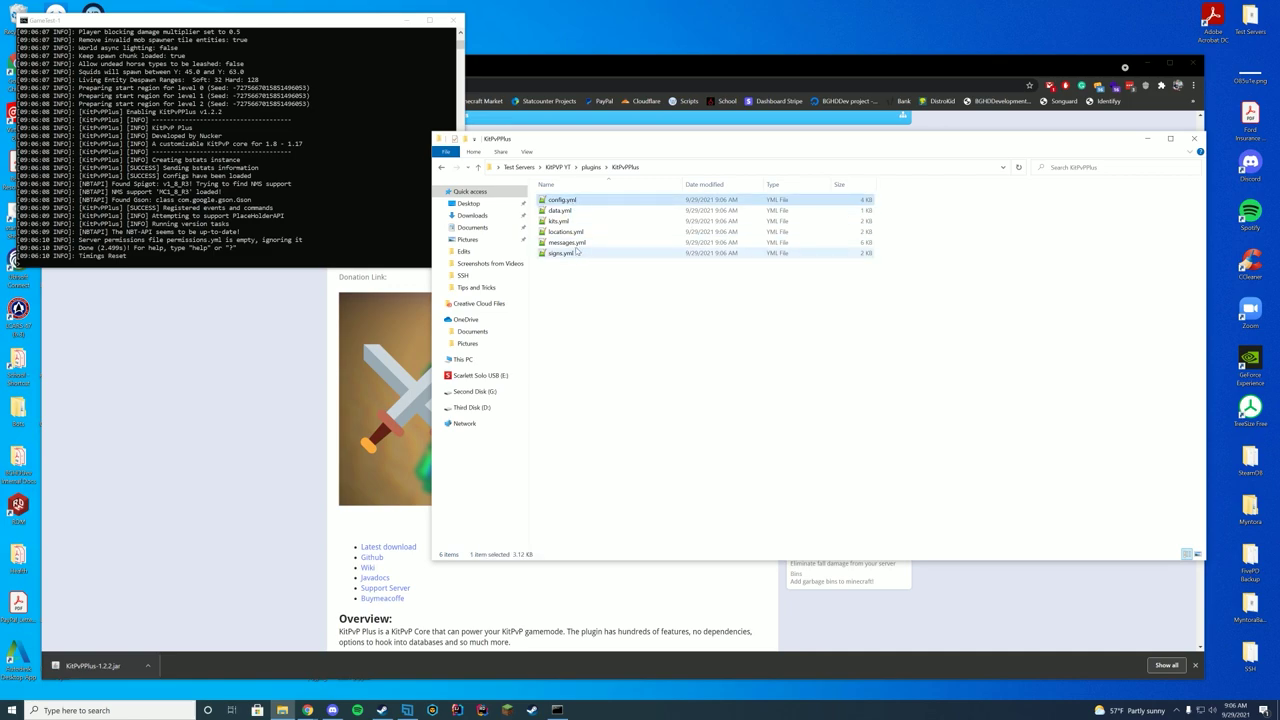
pyautogui.click(568, 243)
pyautogui.moveTo(581, 277); pyautogui.dragTo(570, 201)
pyautogui.click(606, 328)
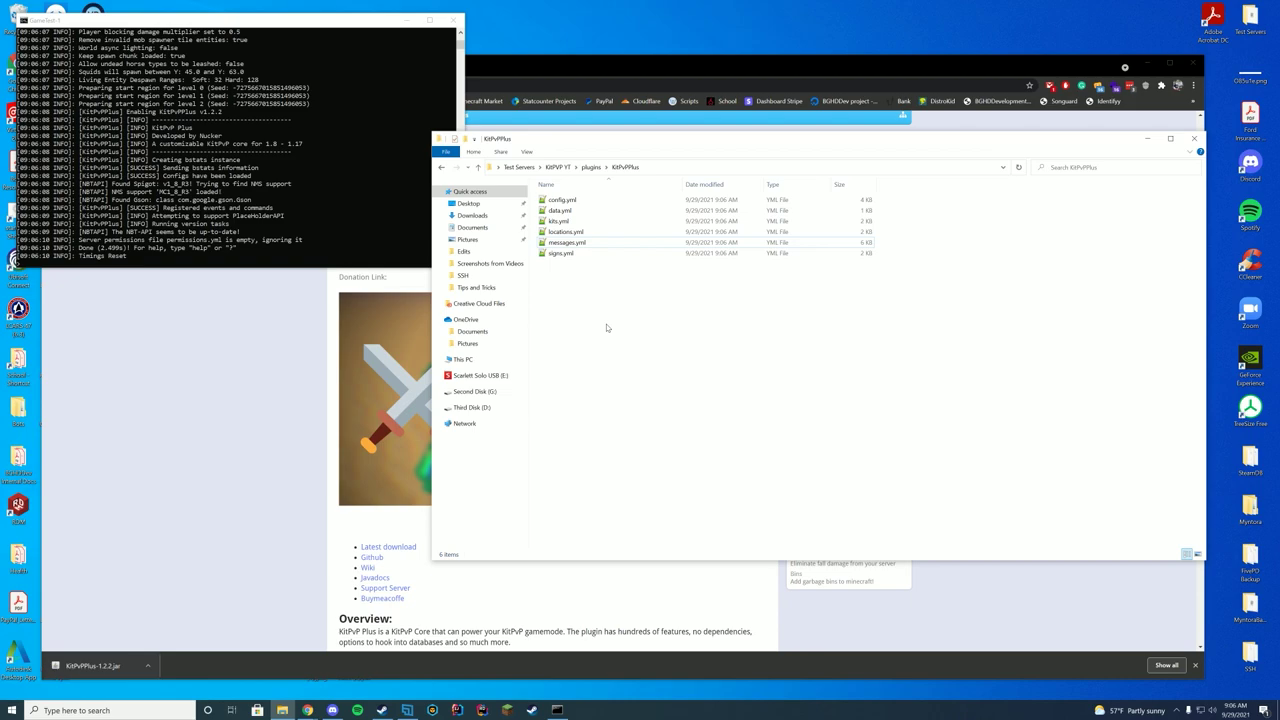
pyautogui.click(573, 202)
pyautogui.doubleClick(573, 202)
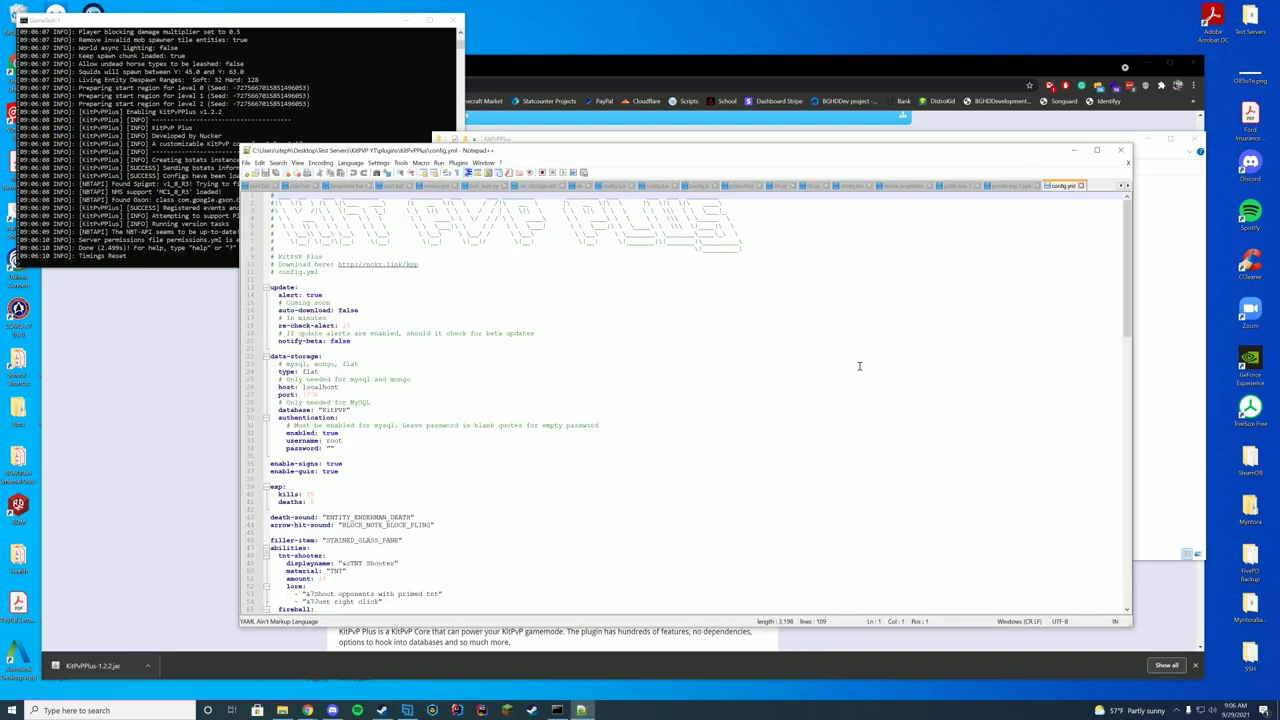
# Step: Review config.yml's update settings, from alert to notify-beta, and the storage types available under data-storage
pyautogui.click(339, 293)
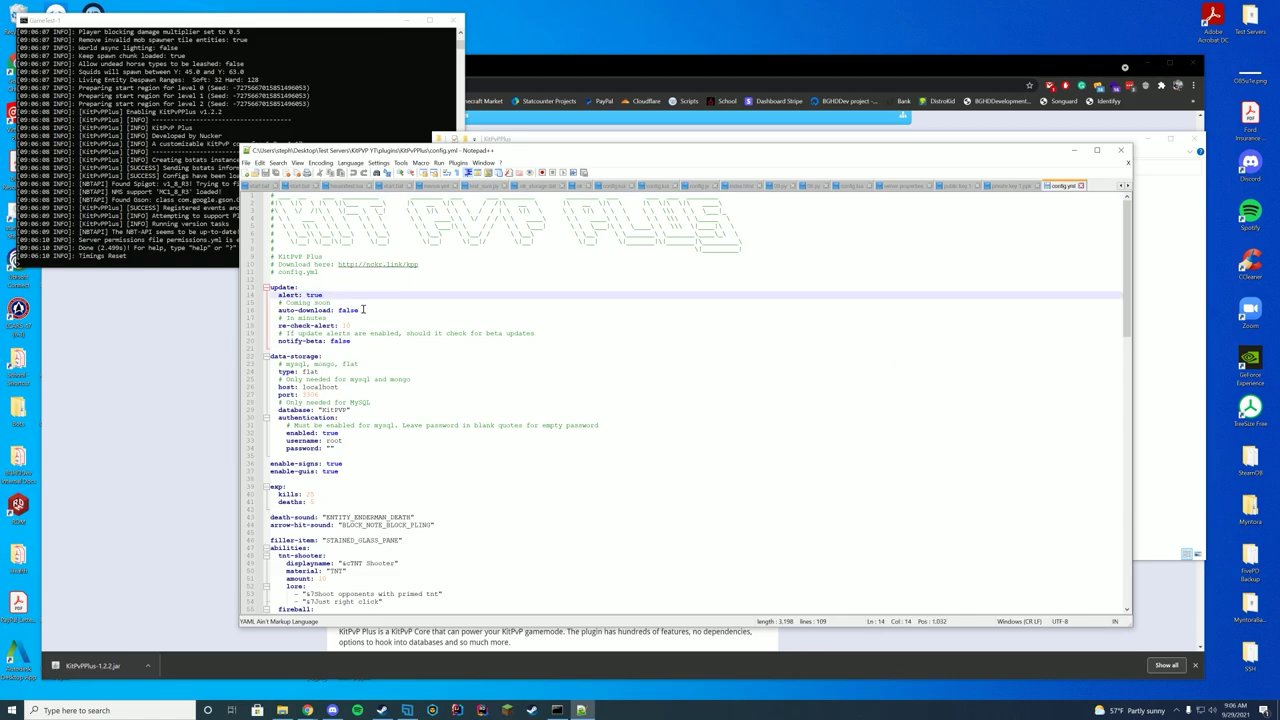
pyautogui.click(363, 310)
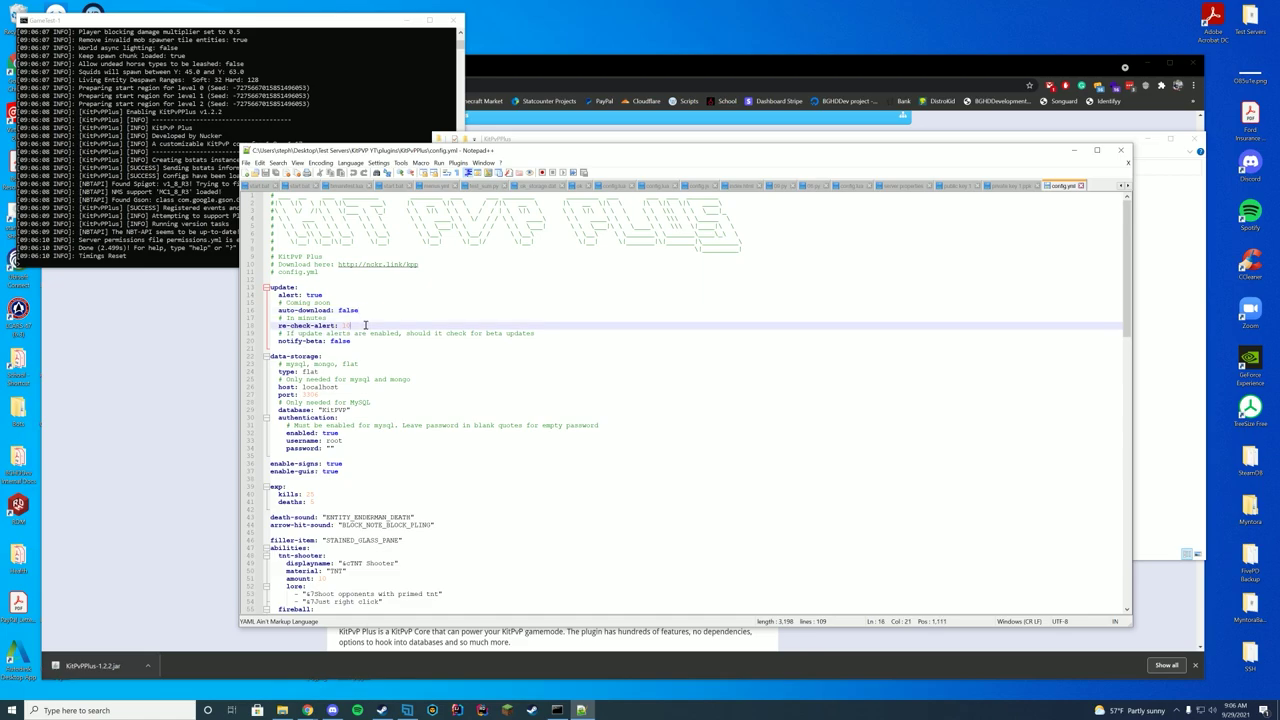
pyautogui.click(366, 325)
pyautogui.click(446, 343)
pyautogui.scroll(-5, 530, 362)
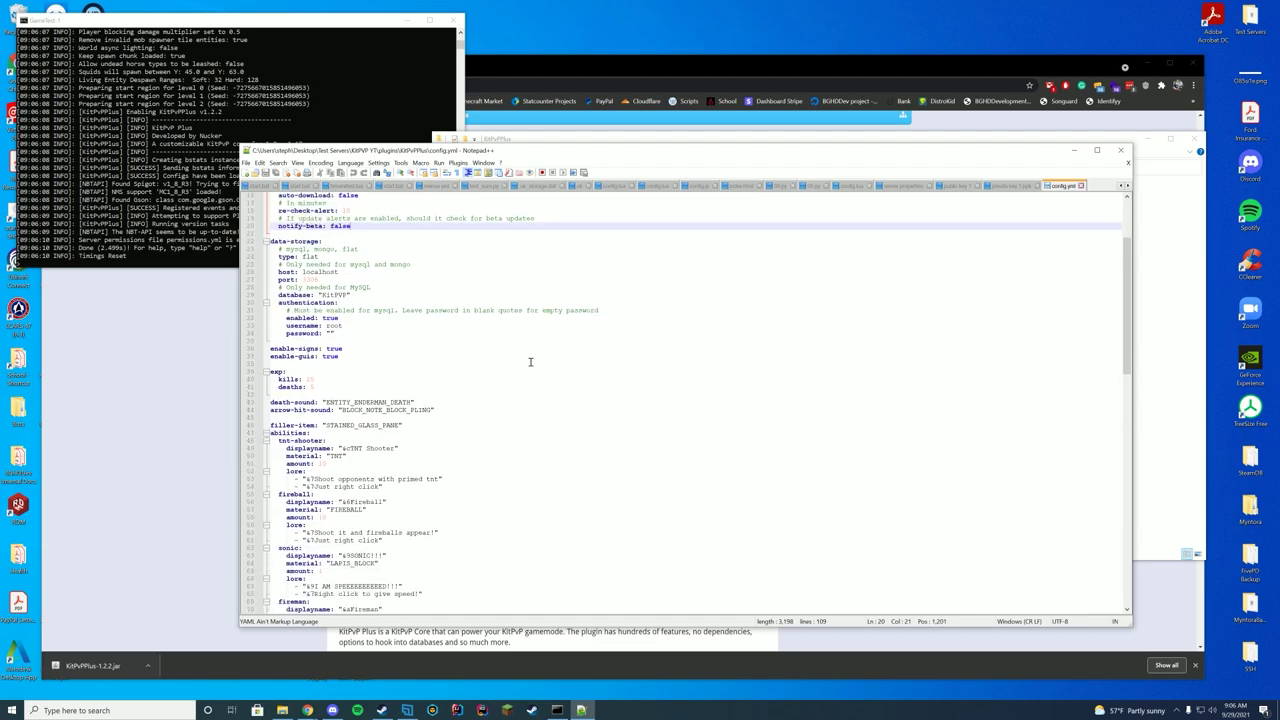
pyautogui.click(285, 242)
pyautogui.click(379, 248)
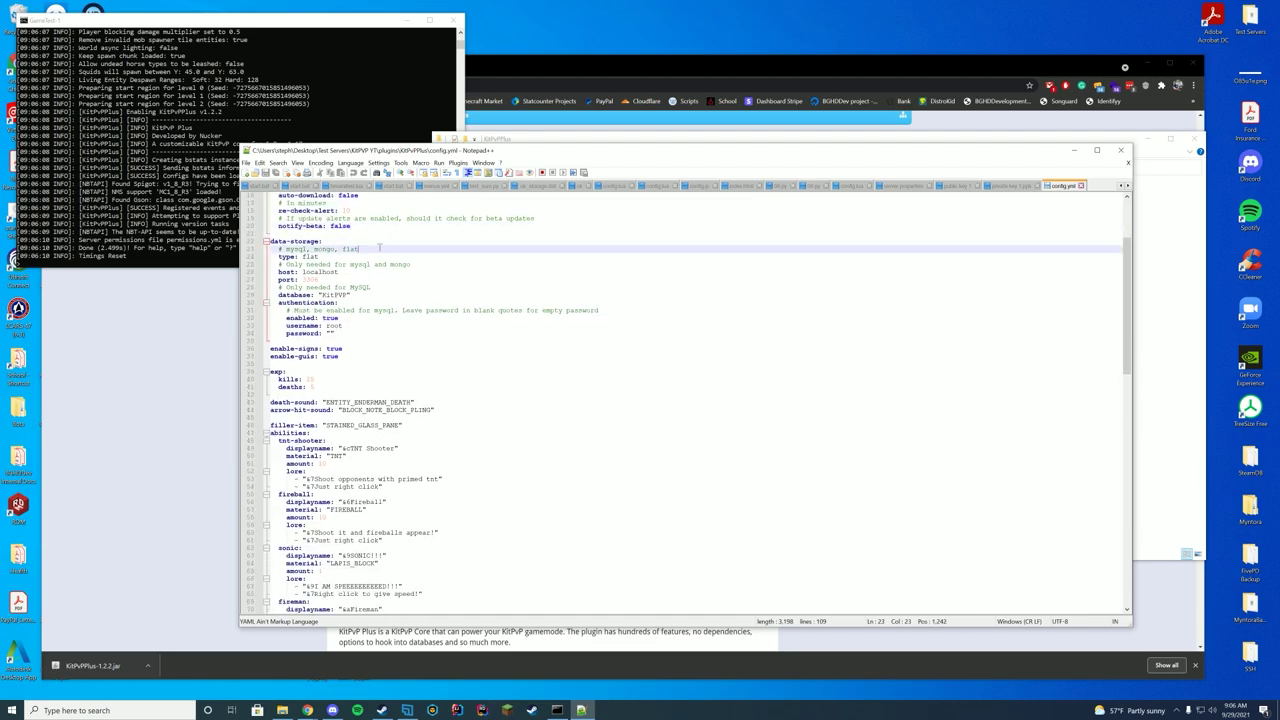
pyautogui.click(355, 257)
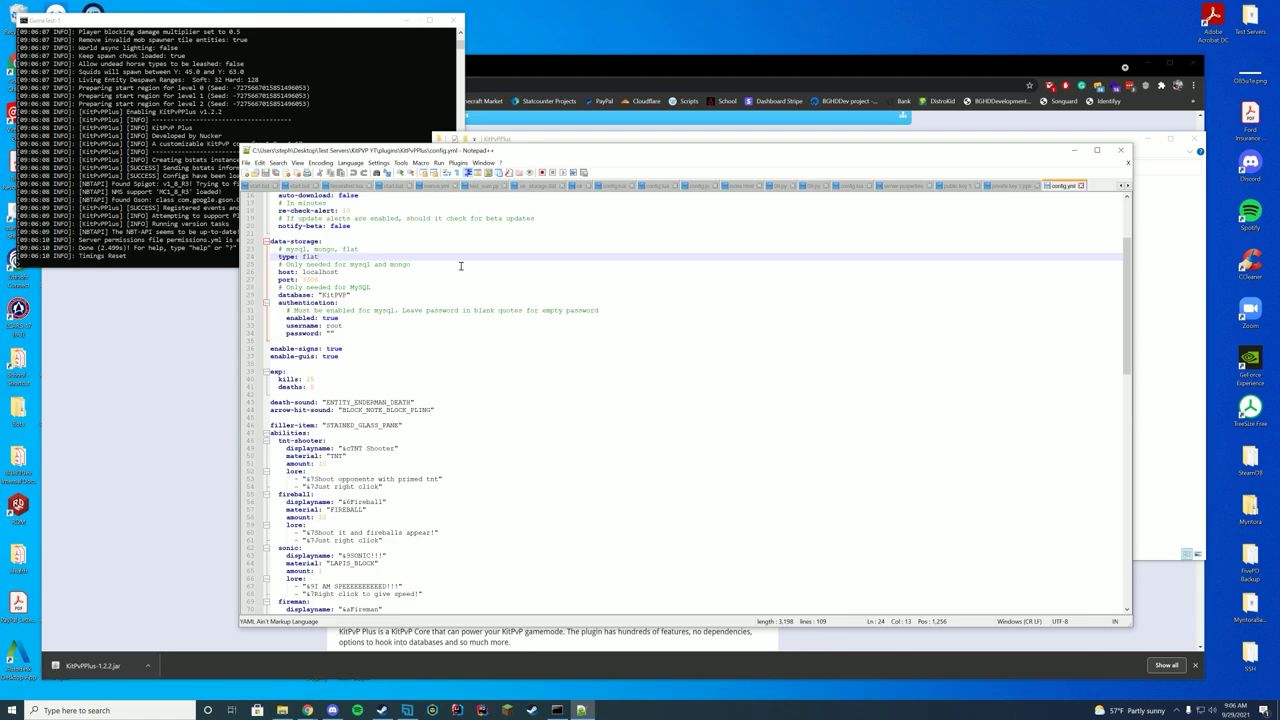
# Step: Review config.yml's enable-signs and enable-guis options, the exp values for kills and deaths, the sound settings and the filler item
pyautogui.scroll(-4, 483, 389)
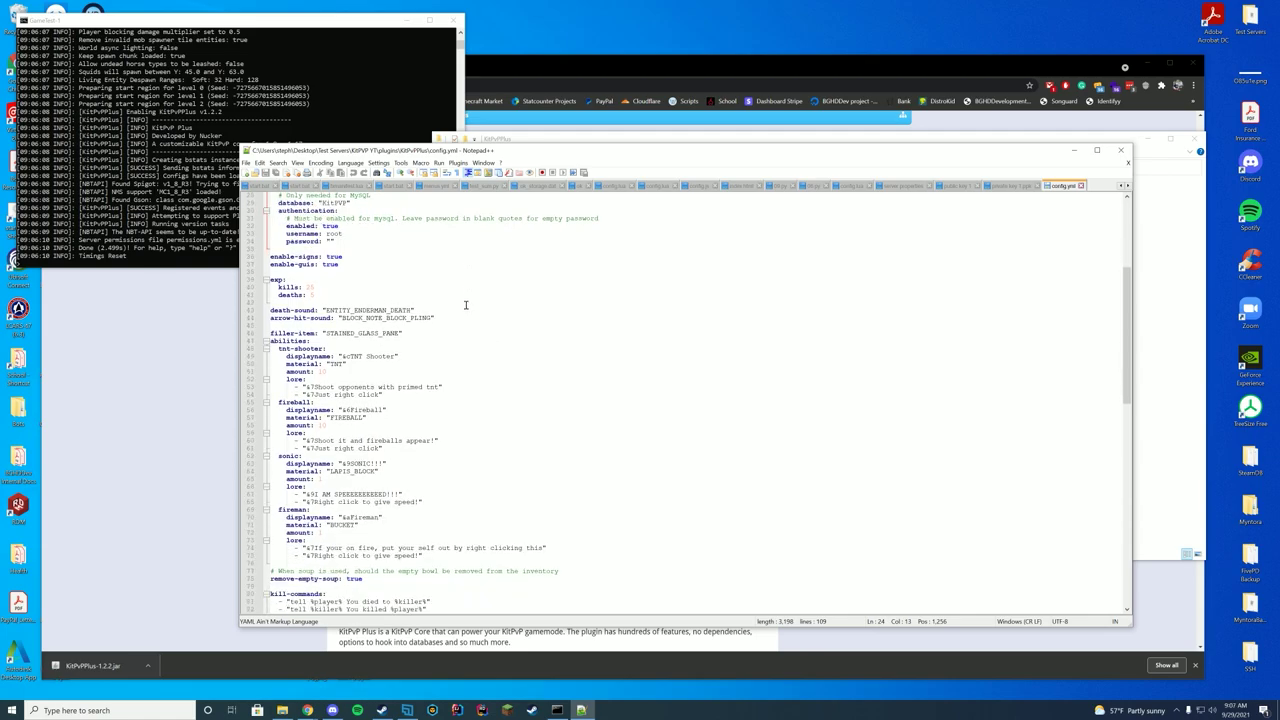
pyautogui.click(365, 259)
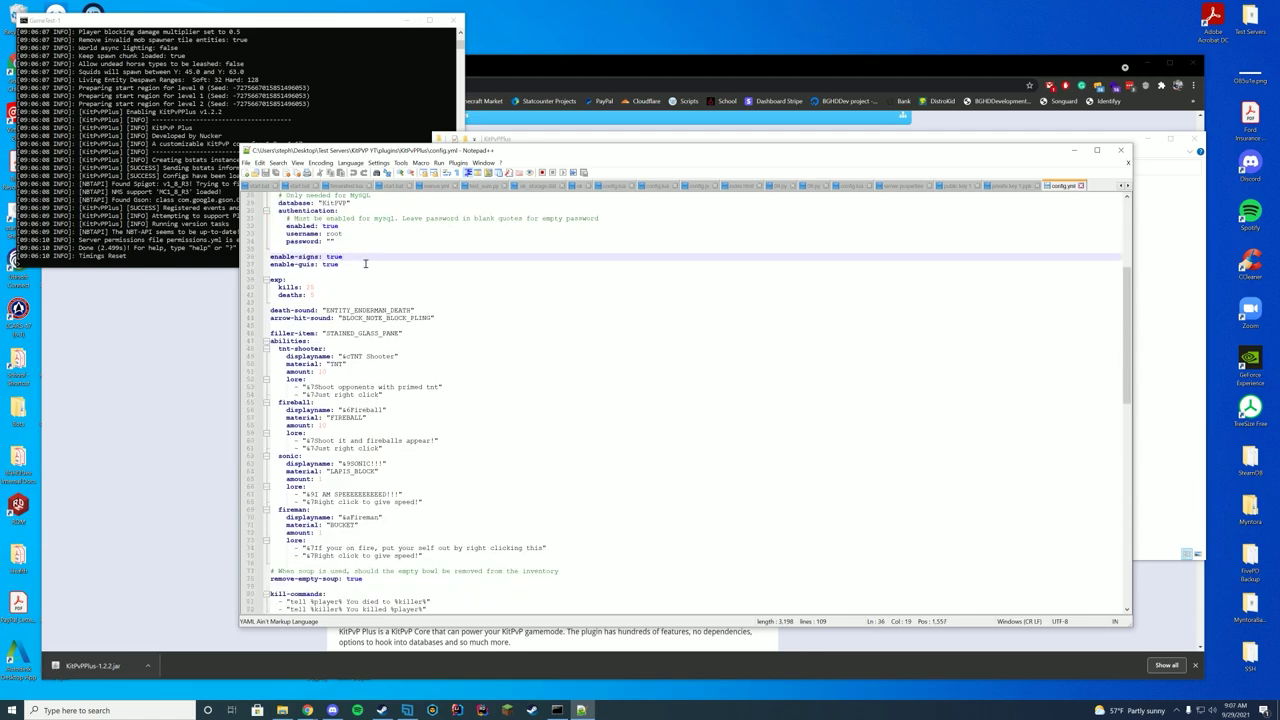
pyautogui.scroll(-2, 365, 263)
pyautogui.click(323, 245)
pyautogui.hotkey('shift', 'Up')
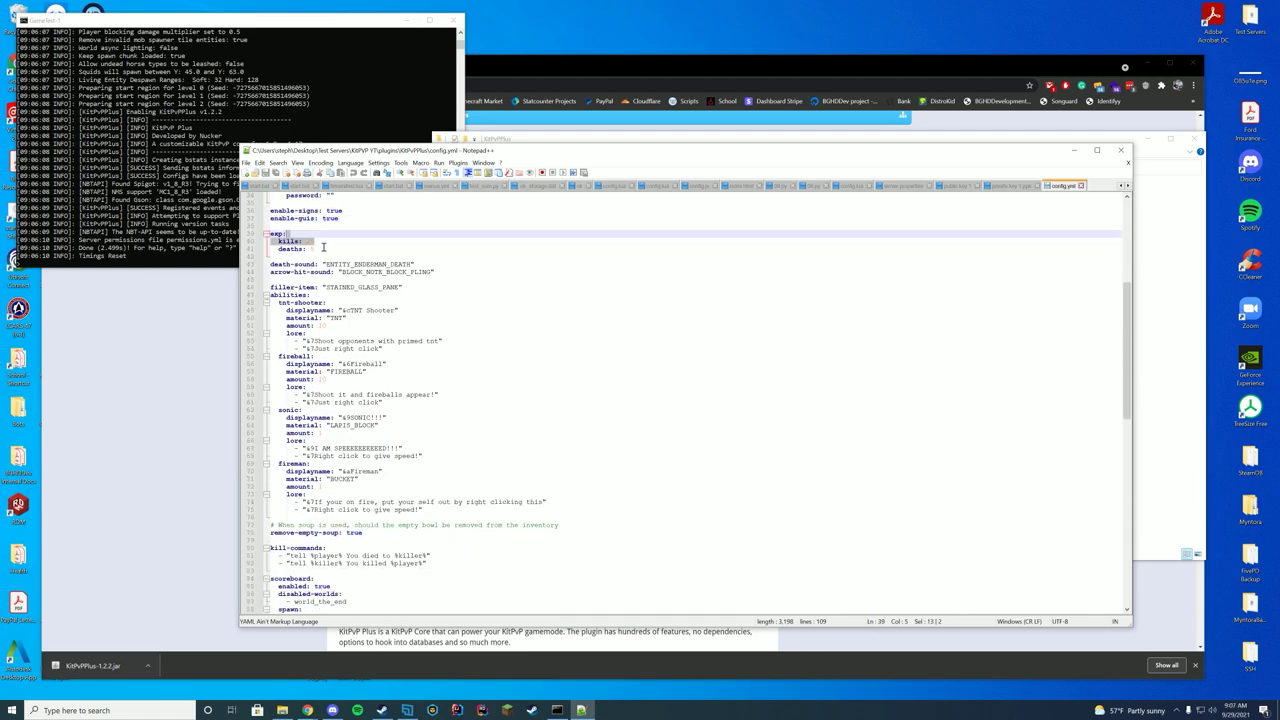
pyautogui.click(323, 247)
pyautogui.scroll(-3, 548, 448)
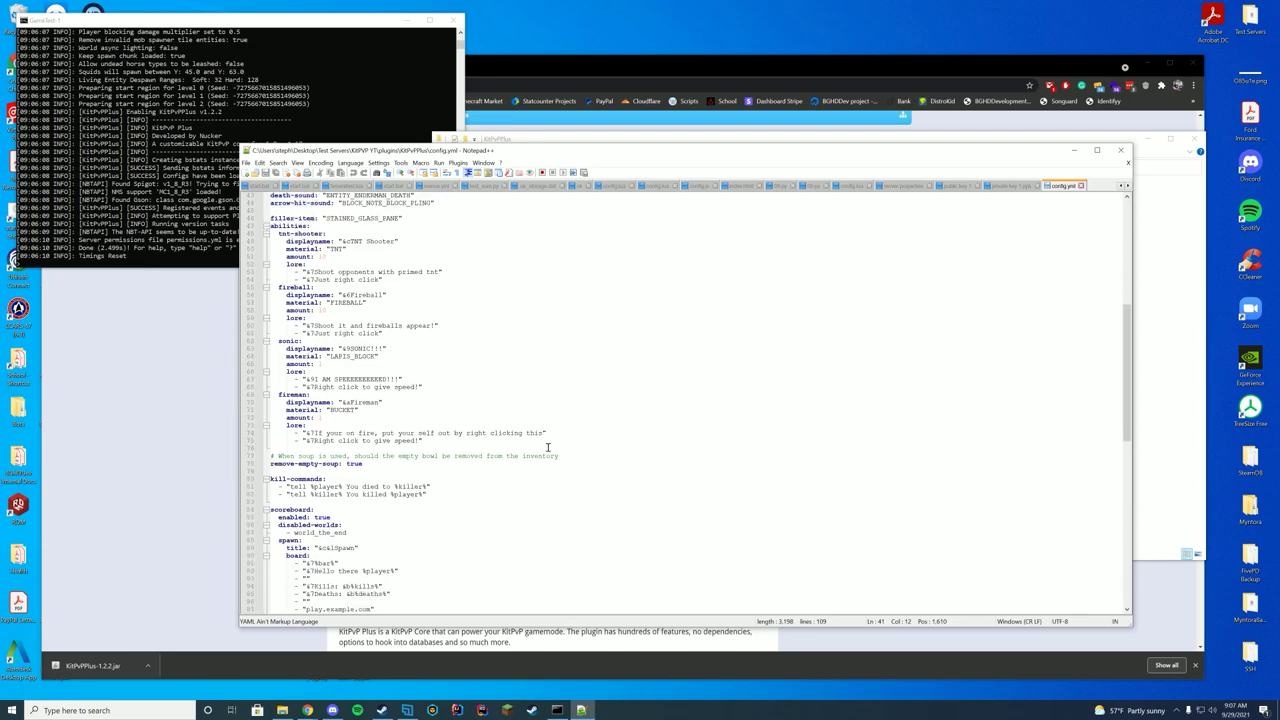
pyautogui.scroll(1, 548, 448)
pyautogui.click(450, 233)
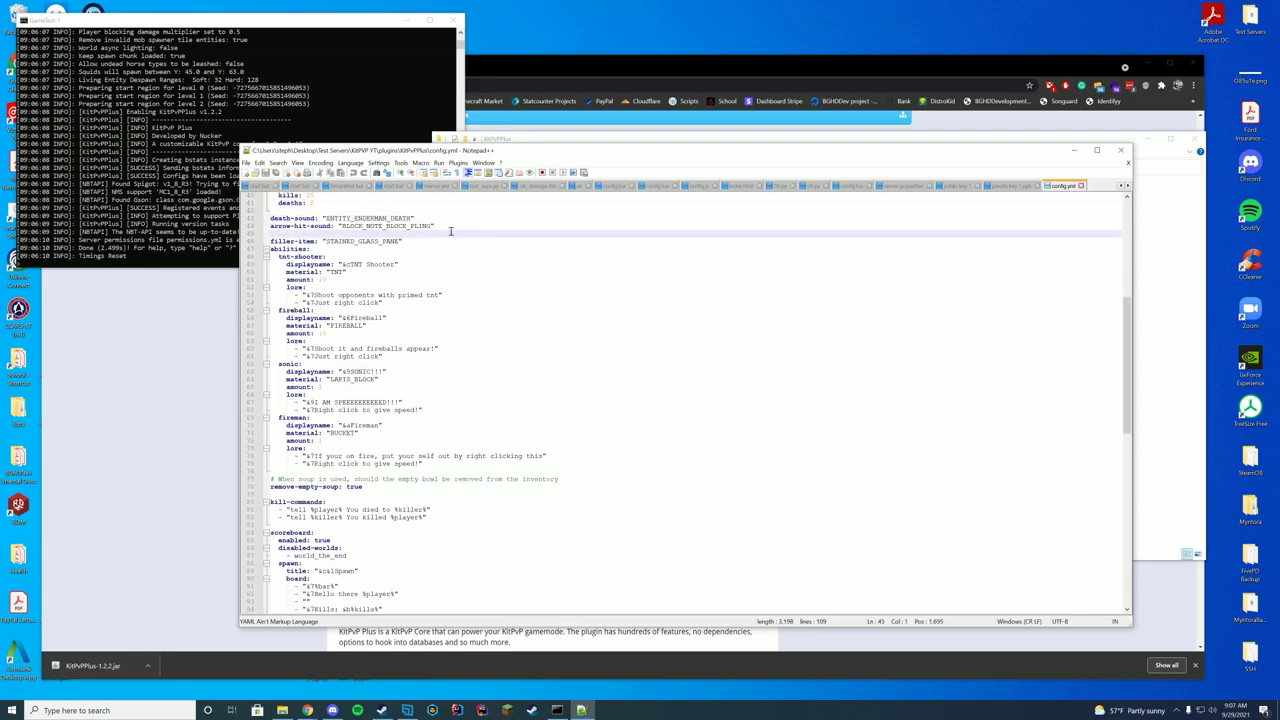
pyautogui.click(448, 241)
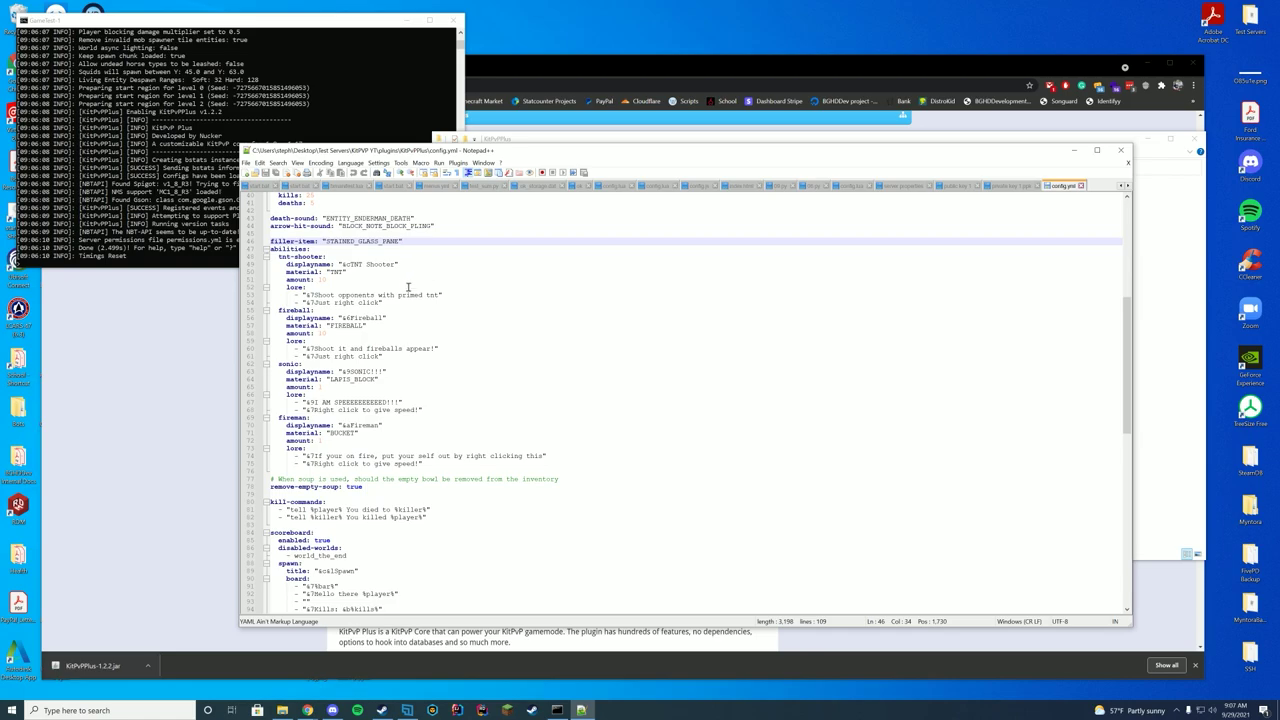
# Step: Review the abilities section of config.yml, covering the display name, material, amount and lore of entries such as tnt-shooter and fireball
pyautogui.moveTo(403, 358); pyautogui.dragTo(300, 270)
pyautogui.click(463, 320)
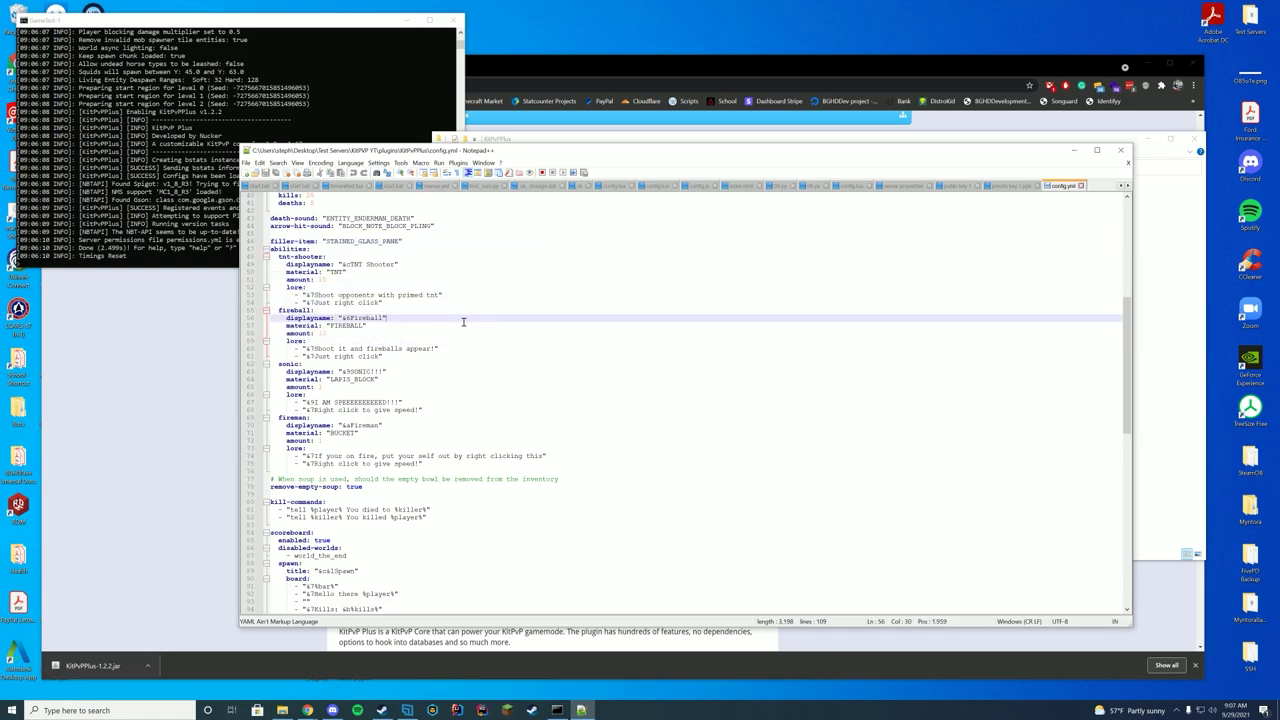
pyautogui.click(323, 333)
pyautogui.click(395, 350)
pyautogui.scroll(-8, 505, 369)
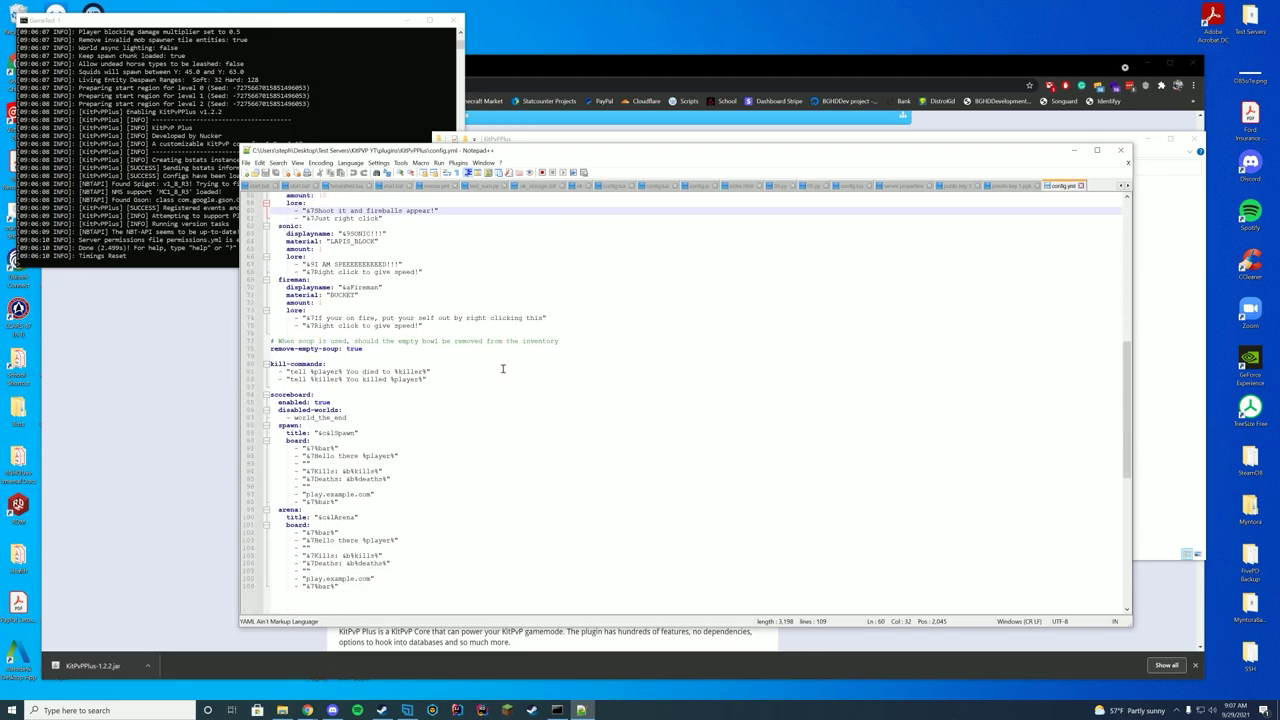
# Step: Review the remove-empty-soup option and the kill-commands list in config.yml
pyautogui.click(368, 304)
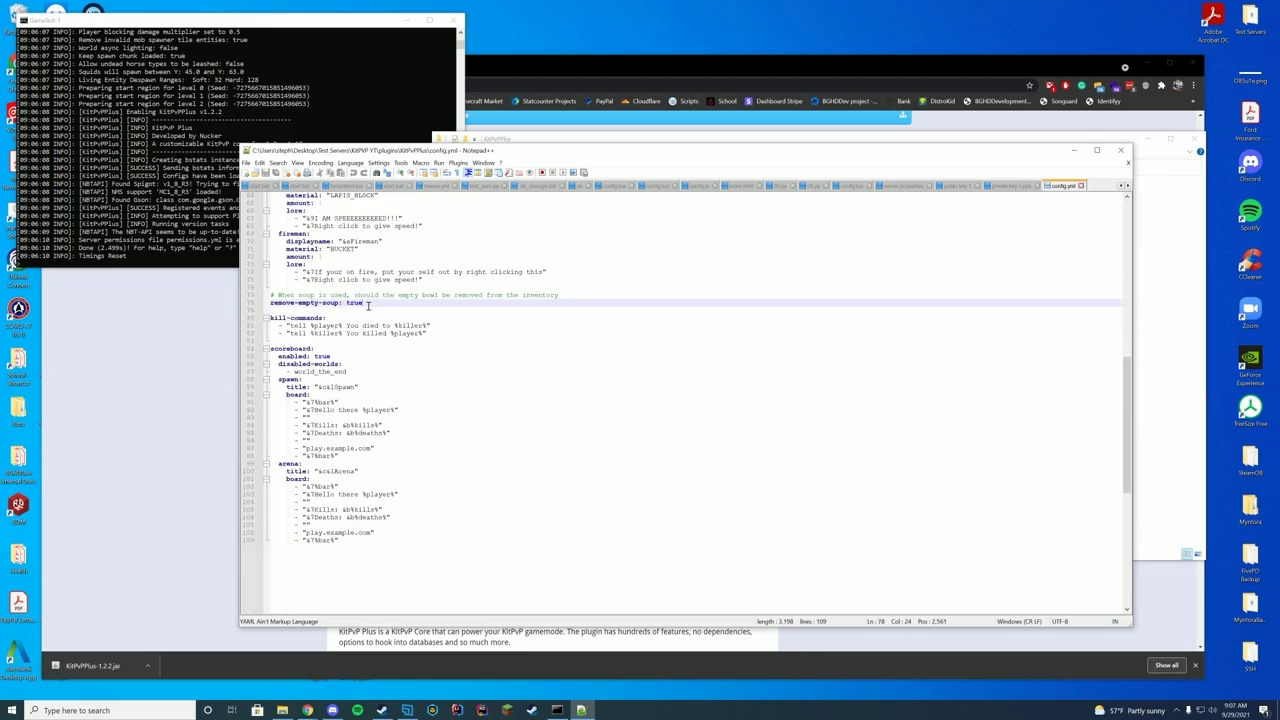
pyautogui.click(446, 336)
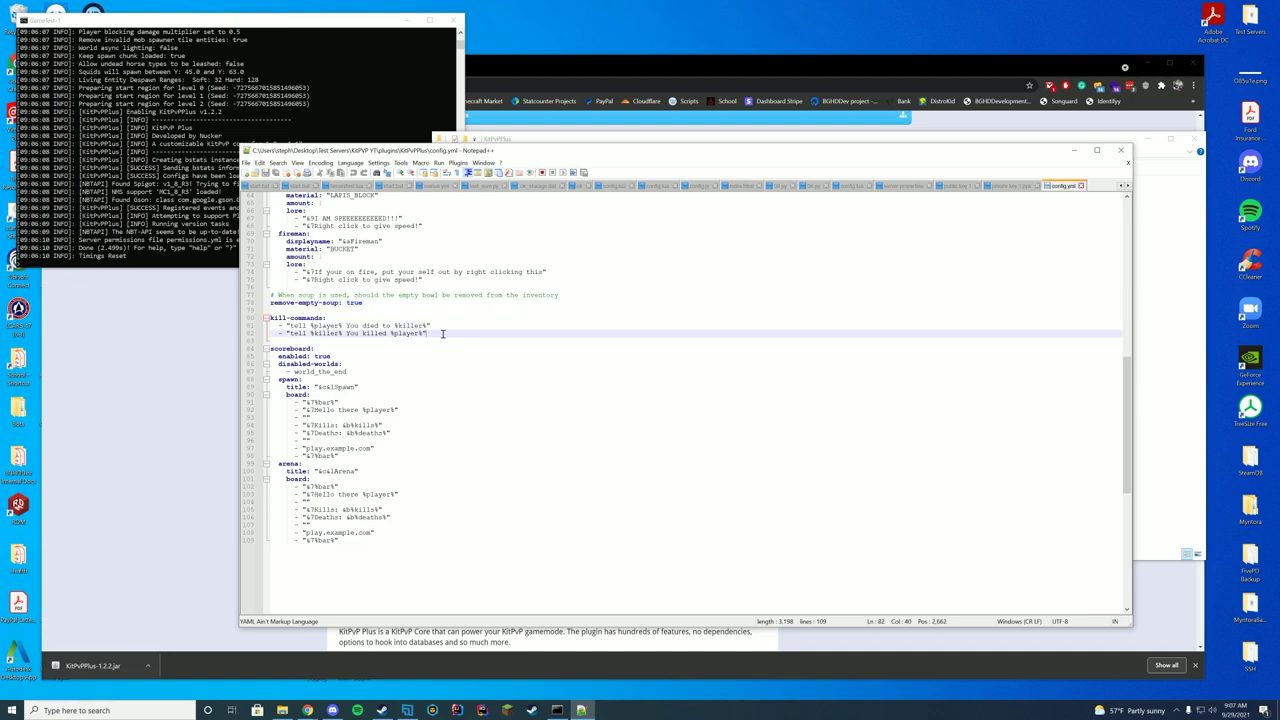
pyautogui.moveTo(444, 336); pyautogui.dragTo(190, 310)
pyautogui.press('Right')
pyautogui.scroll(-3, 430, 360)
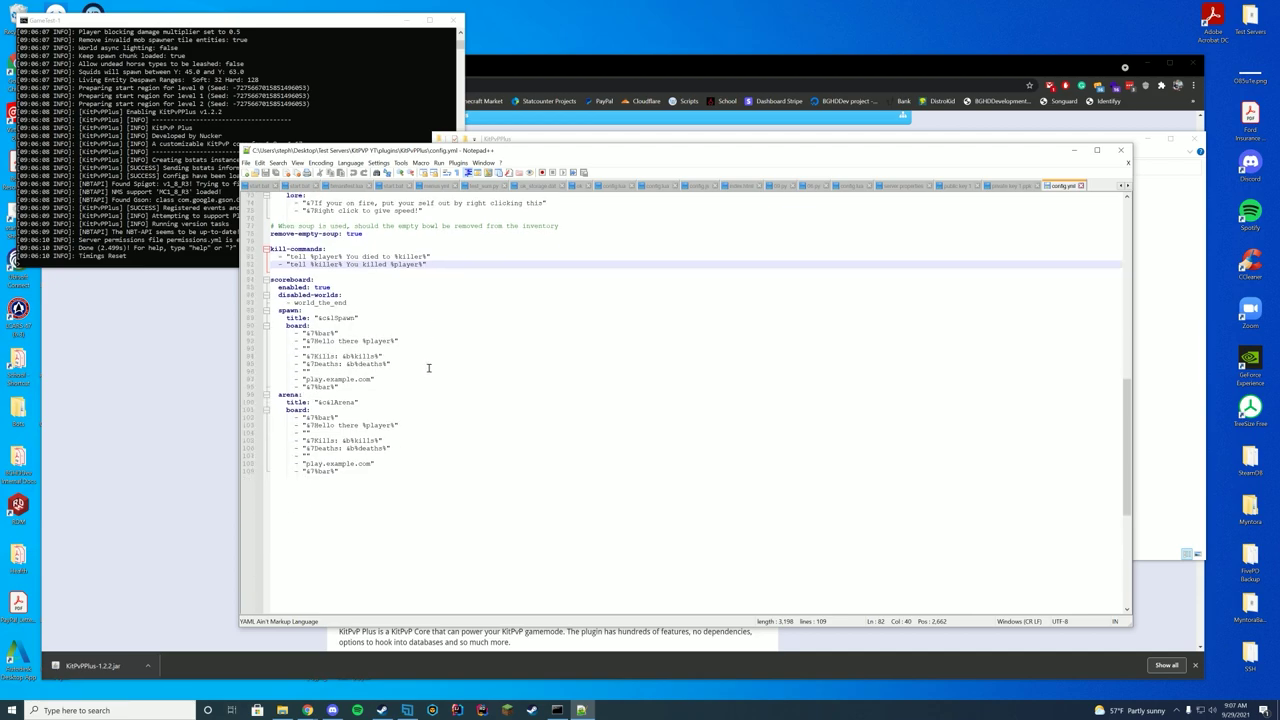
# Step: Review config.yml's scoreboard settings, including disabled-worlds and the spawn and arena boards, and close the file's window
pyautogui.click(340, 281)
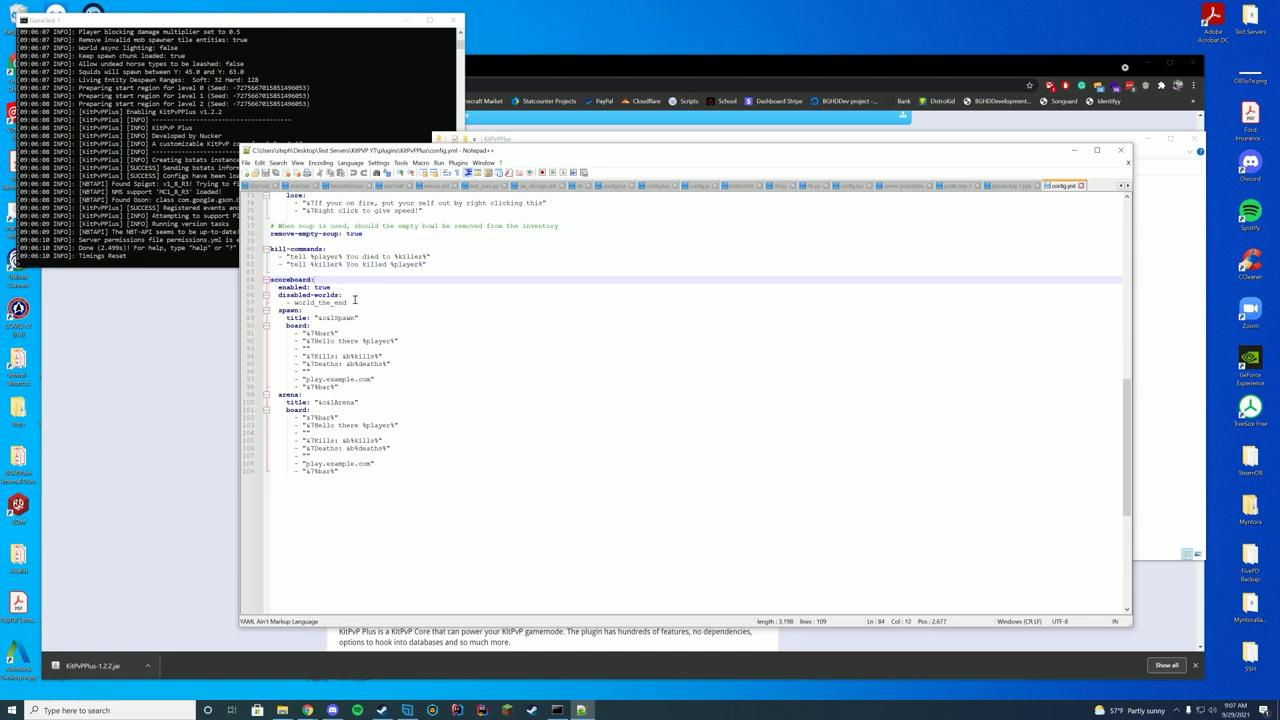
pyautogui.click(354, 313)
pyautogui.click(383, 301)
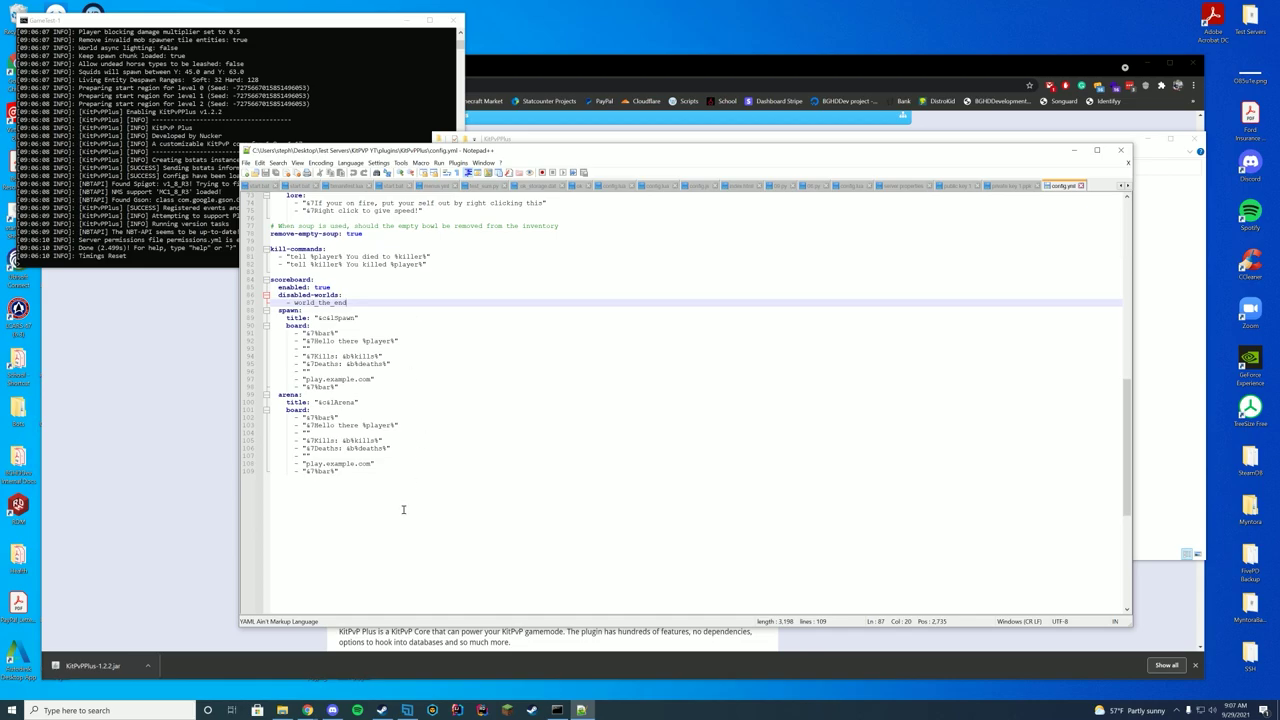
pyautogui.moveTo(403, 509); pyautogui.dragTo(268, 233)
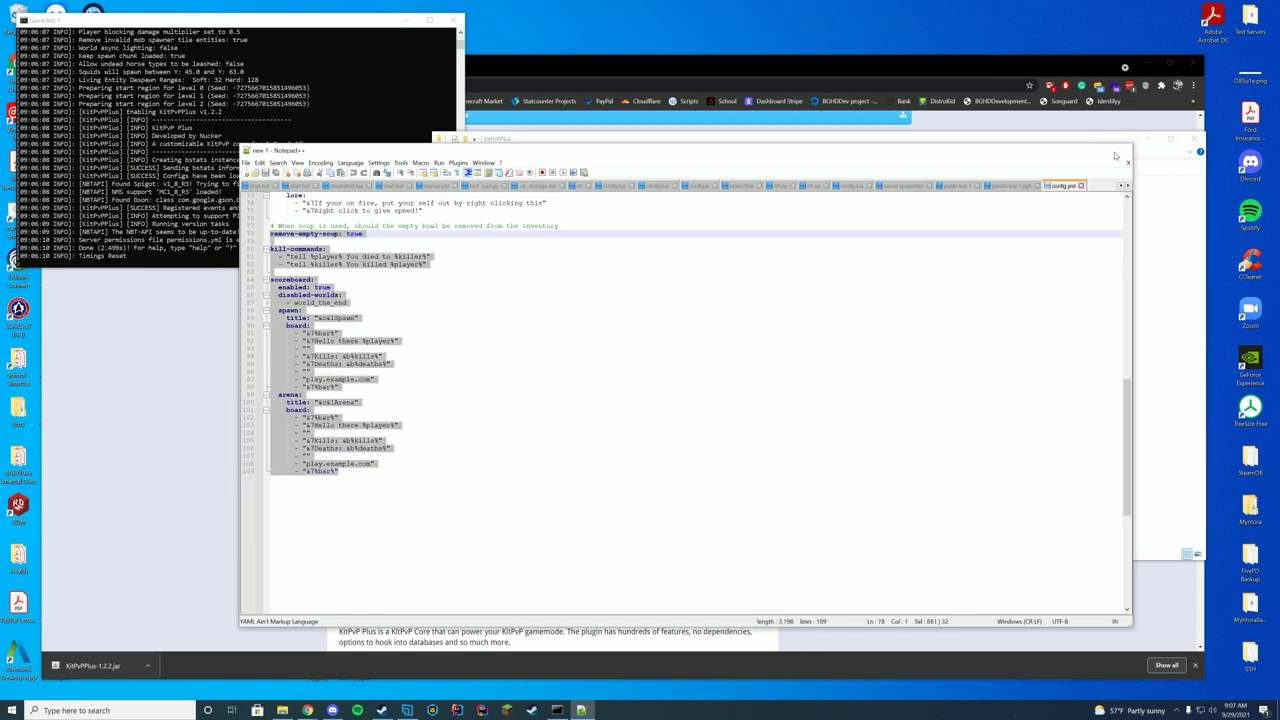
pyautogui.click(1115, 155)
# Step: Open messages.yml from the KitPvPPlus folder, skim its messages from general to sign-contents, and close the editor
pyautogui.doubleClick(595, 244)
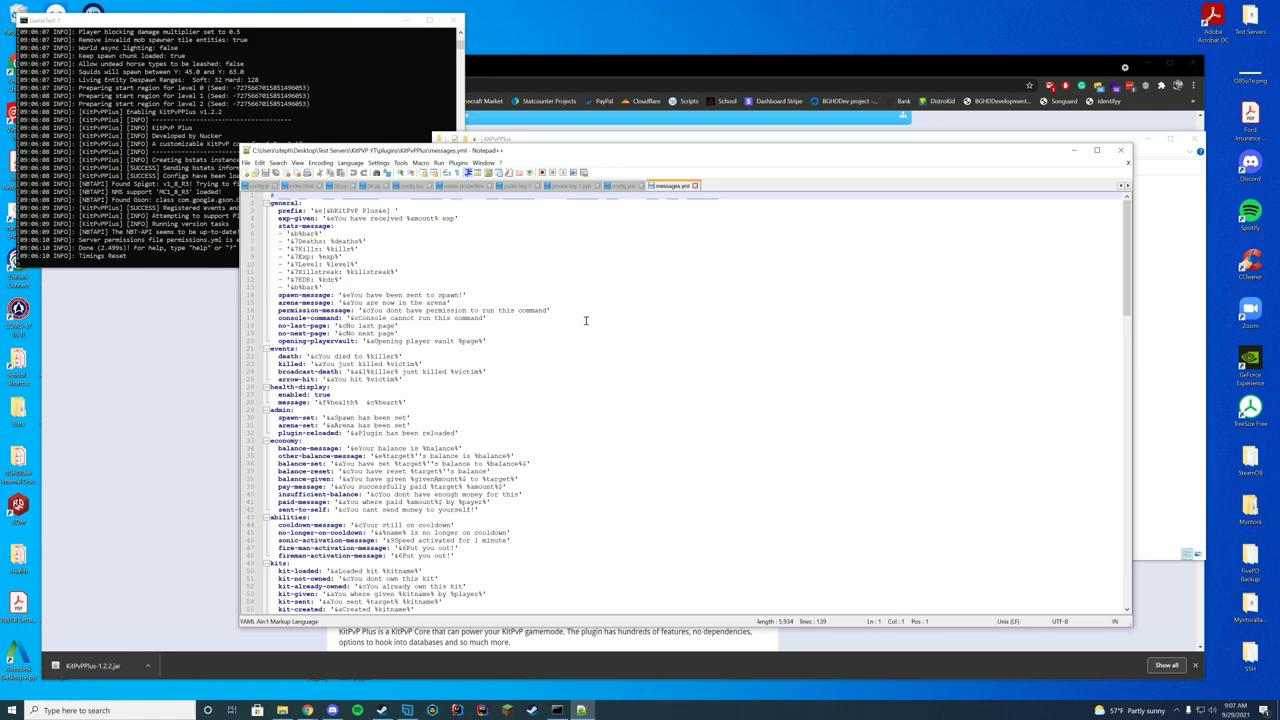
pyautogui.scroll(-10, 590, 310)
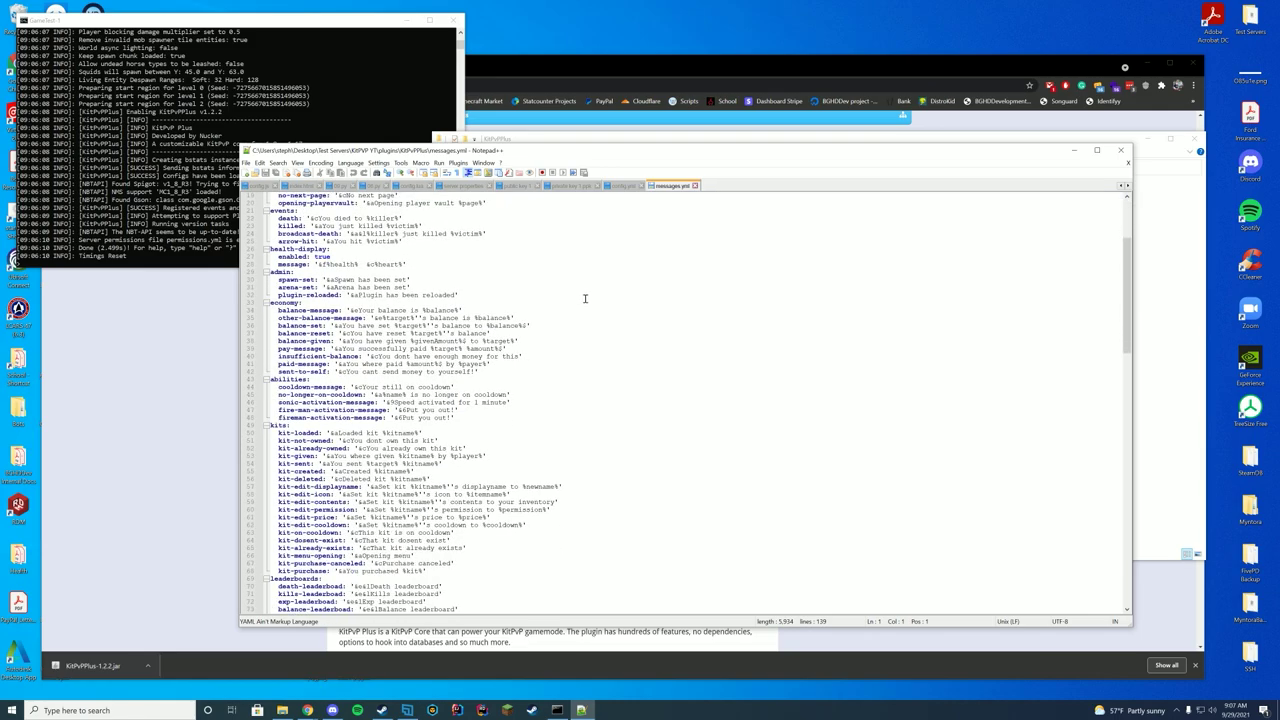
pyautogui.scroll(-20, 592, 302)
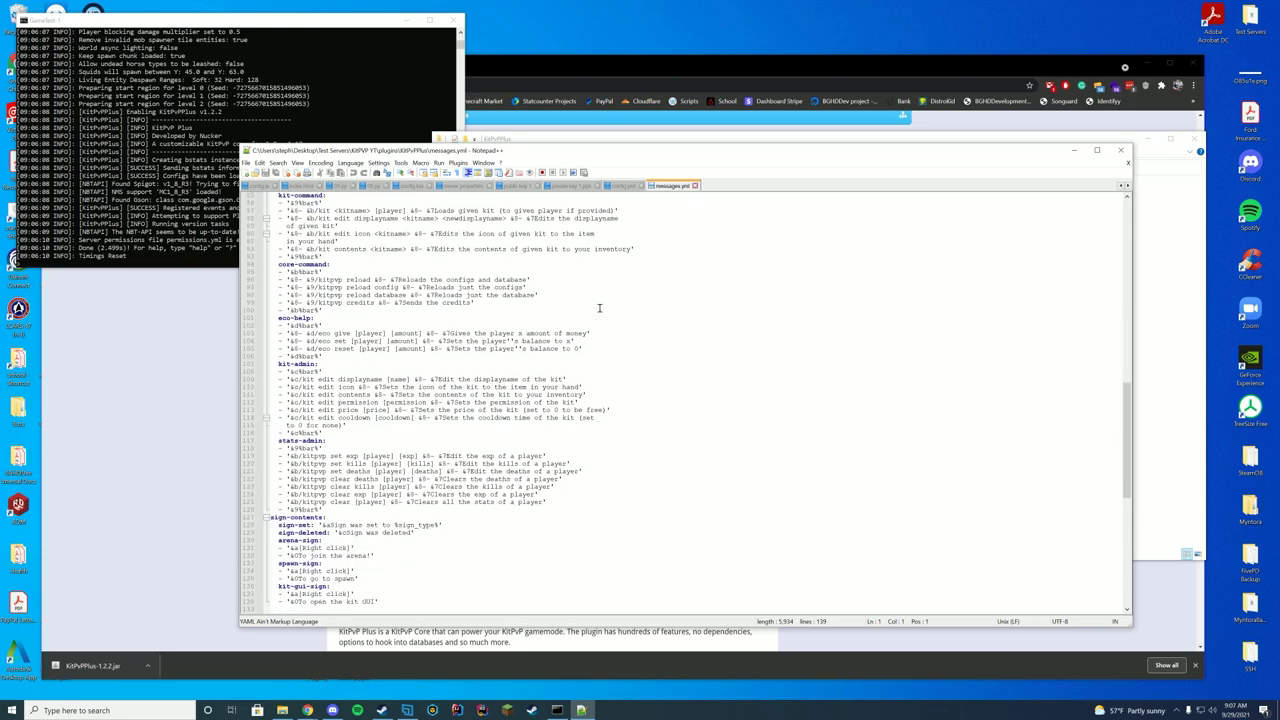
pyautogui.scroll(20, 600, 308)
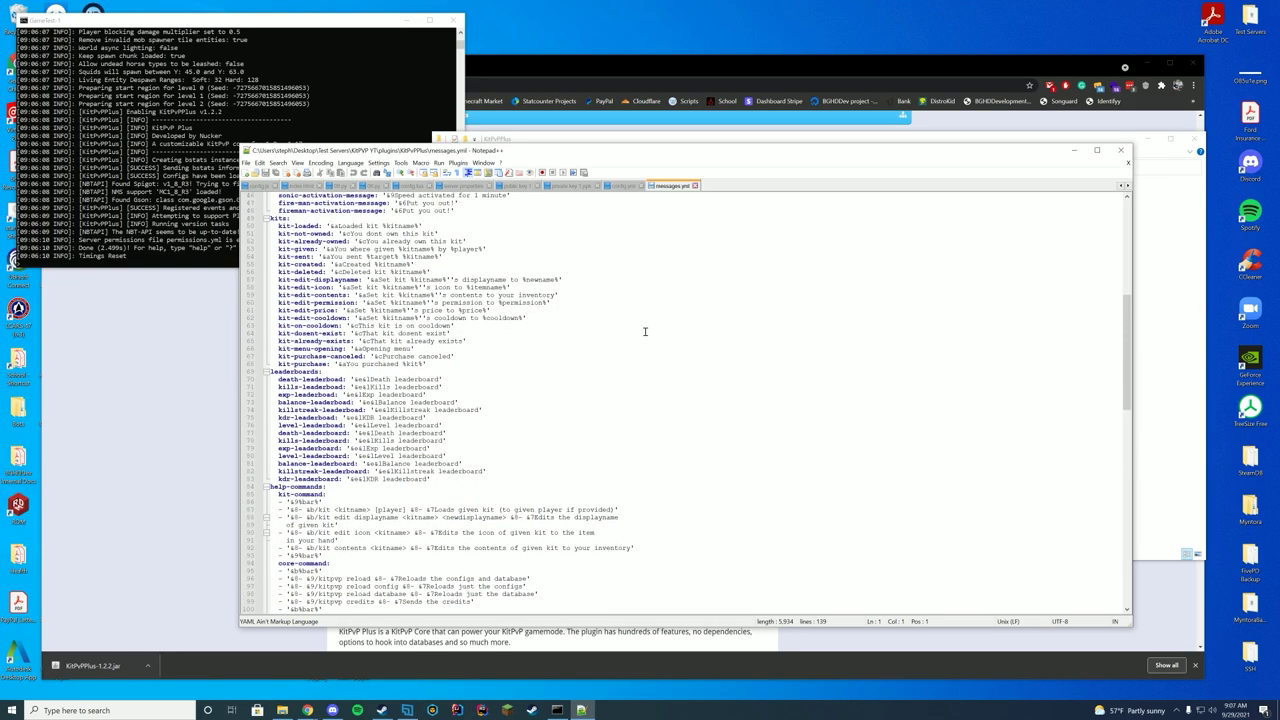
pyautogui.scroll(10, 648, 338)
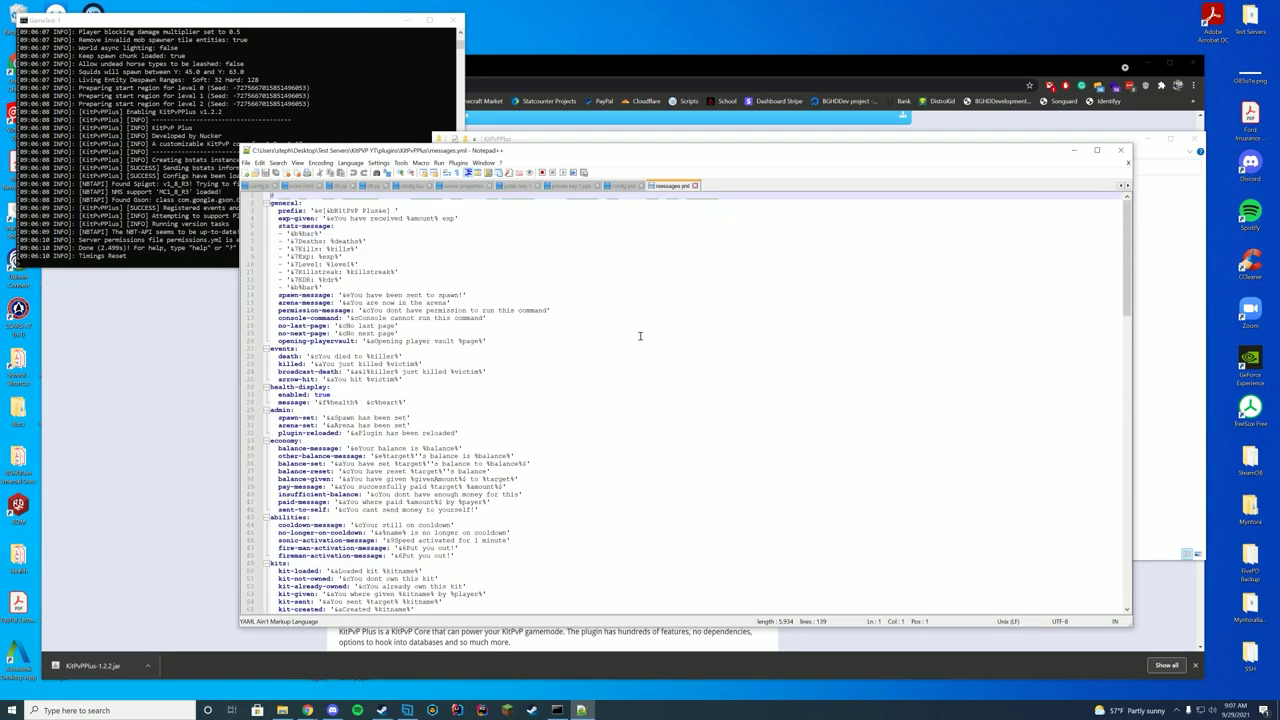
pyautogui.click(1120, 150)
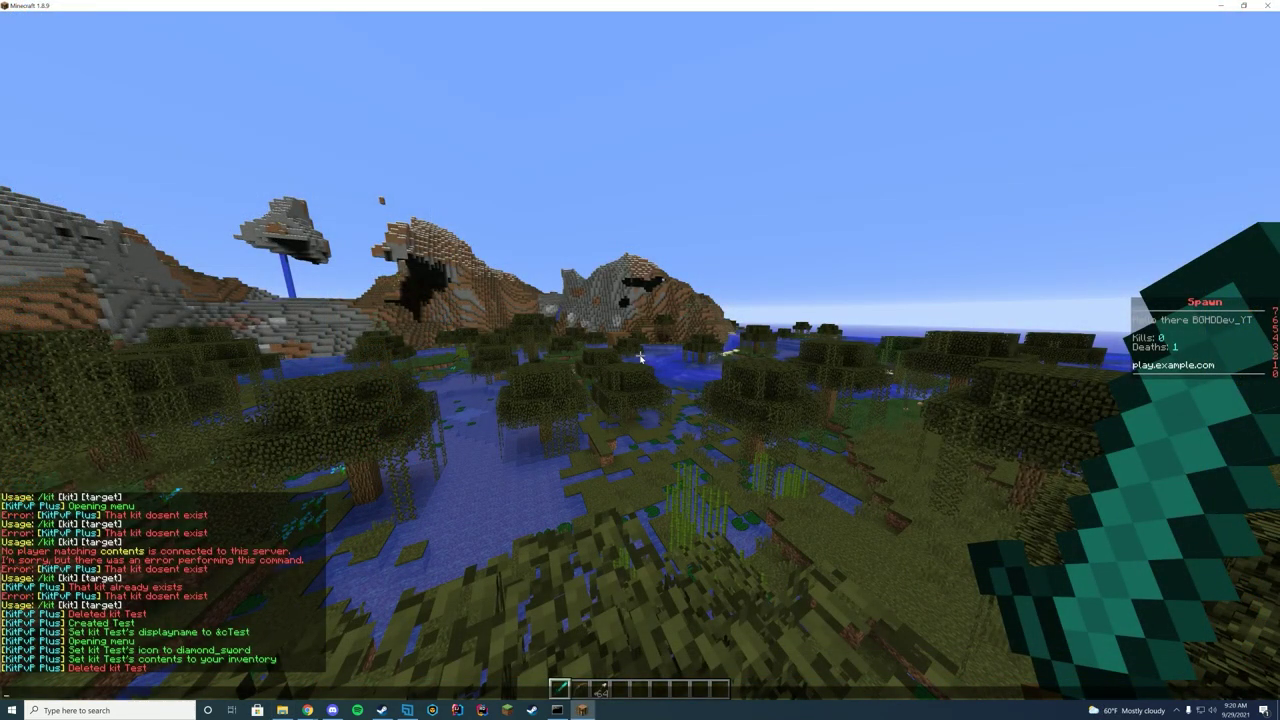
# Step: In Minecraft, create a new kit named Test with the /kit create command
pyautogui.press('Escape')
pyautogui.press('/')
pyautogui.write('kit create Test')
pyautogui.press('Return')
# Step: Set the Test kit's display name to "&c&lI am Noodles" with the /kit edit displayname command
pyautogui.press('/')
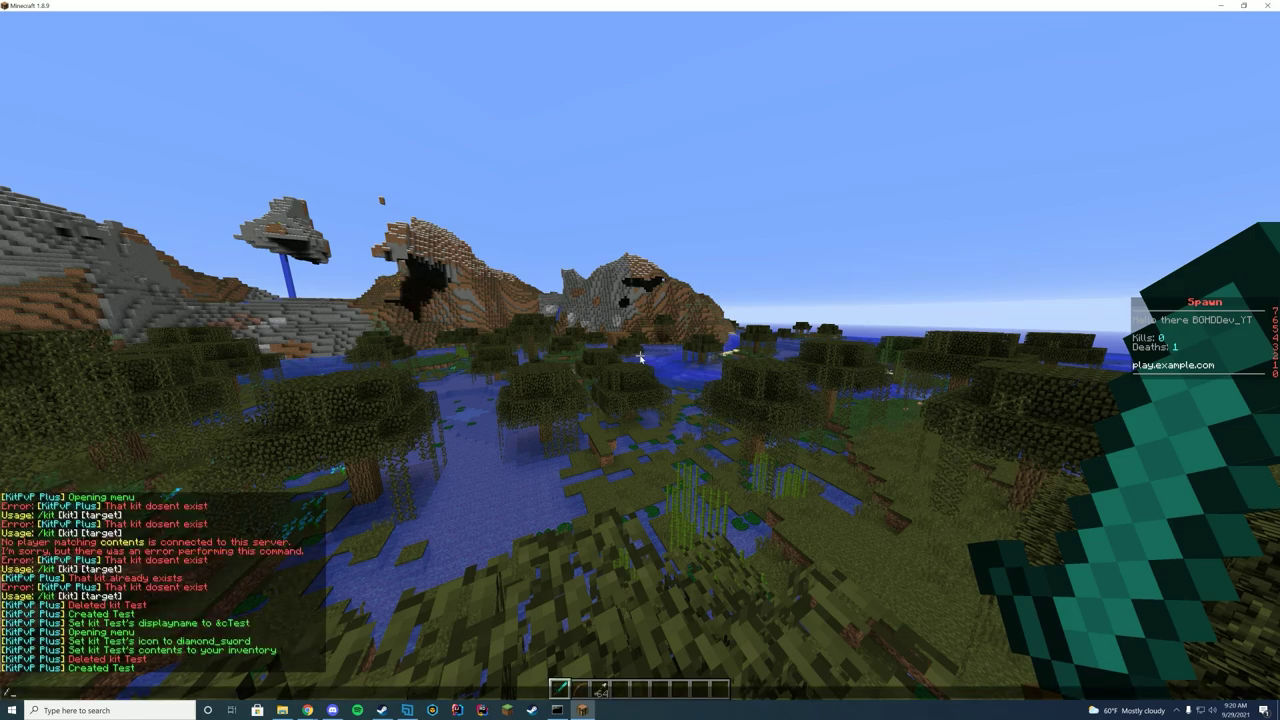
pyautogui.write('kit edit displayname &c&lI am Noodles')
pyautogui.press('Return')
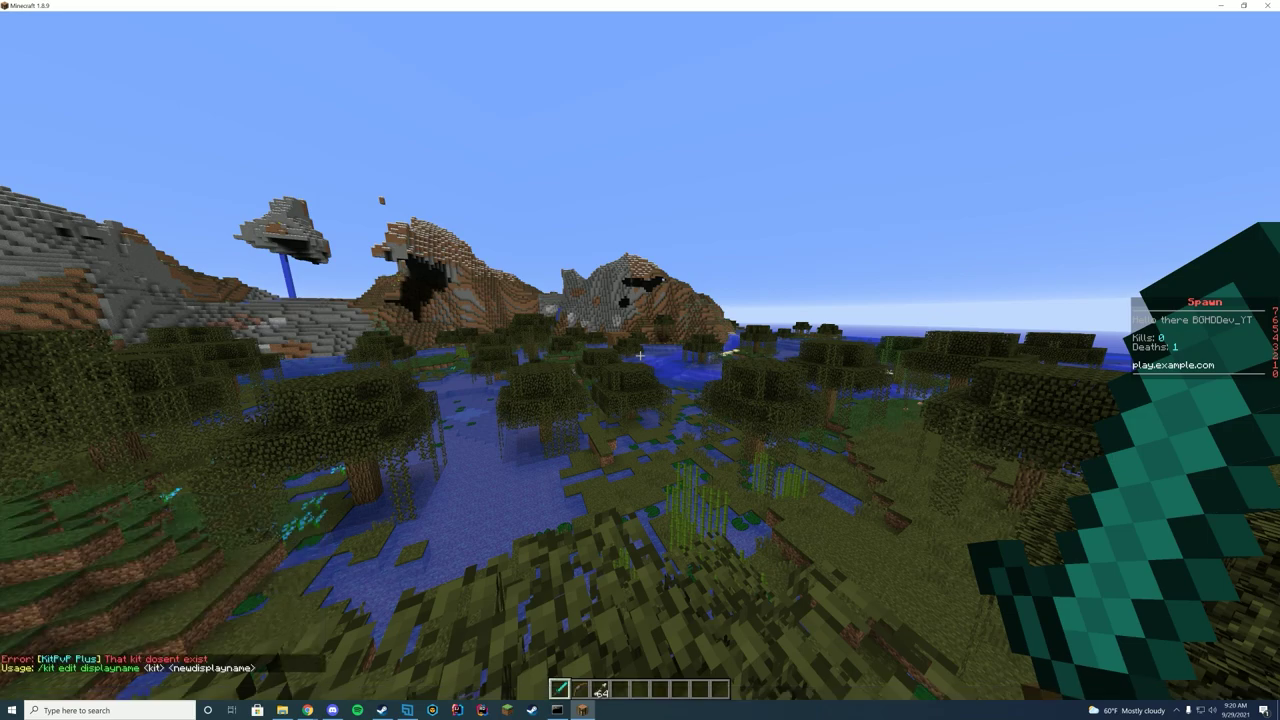
pyautogui.press('t')
pyautogui.press('Up')
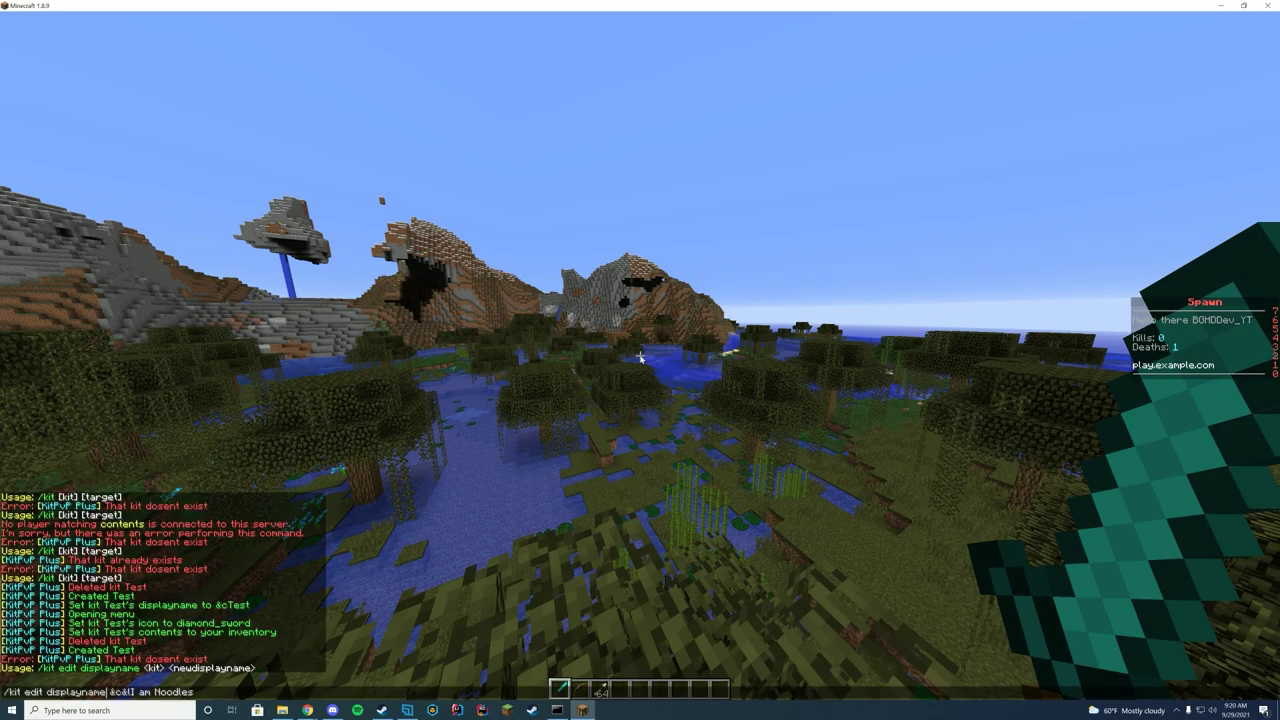
pyautogui.write('Test')
pyautogui.press('Return')
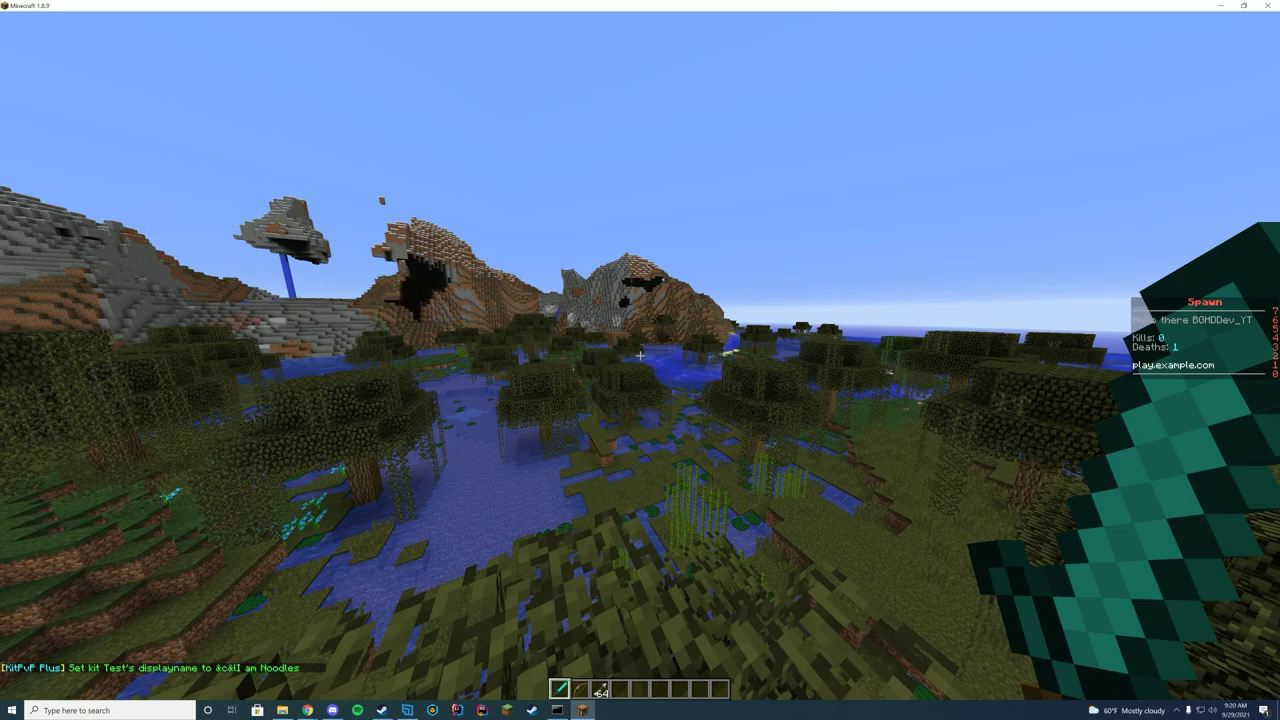
# Step: Set the Test kit's contents to the current inventory with /kit edit contents Test and check the items carried
pyautogui.press('t')
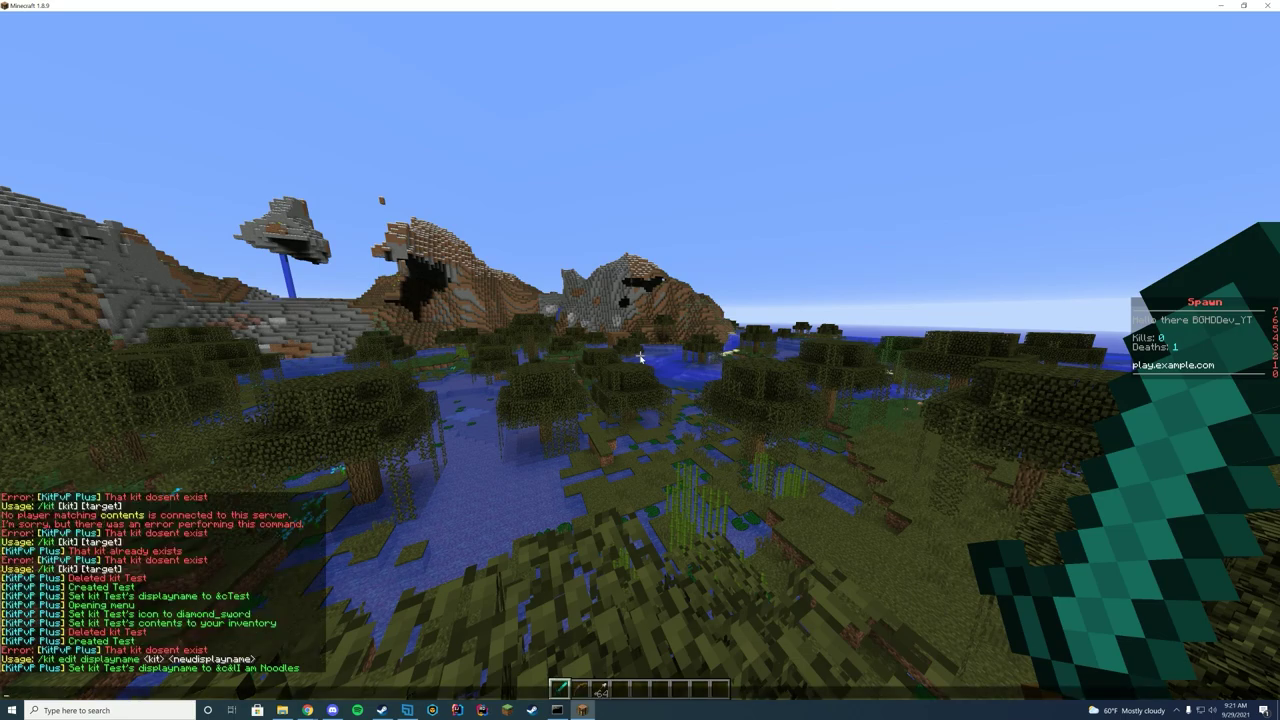
pyautogui.write('/kit edit Test contents')
pyautogui.press('BackSpace')
pyautogui.press('BackSpace')
pyautogui.press('BackSpace')
pyautogui.press('BackSpace')
pyautogui.press('BackSpace')
pyautogui.press('BackSpace')
pyautogui.press('BackSpace')
pyautogui.press('BackSpace')
pyautogui.press('BackSpace')
pyautogui.press('BackSpace')
pyautogui.press('BackSpace')
pyautogui.press('BackSpace')
pyautogui.write('contents Test')
pyautogui.press('Return')
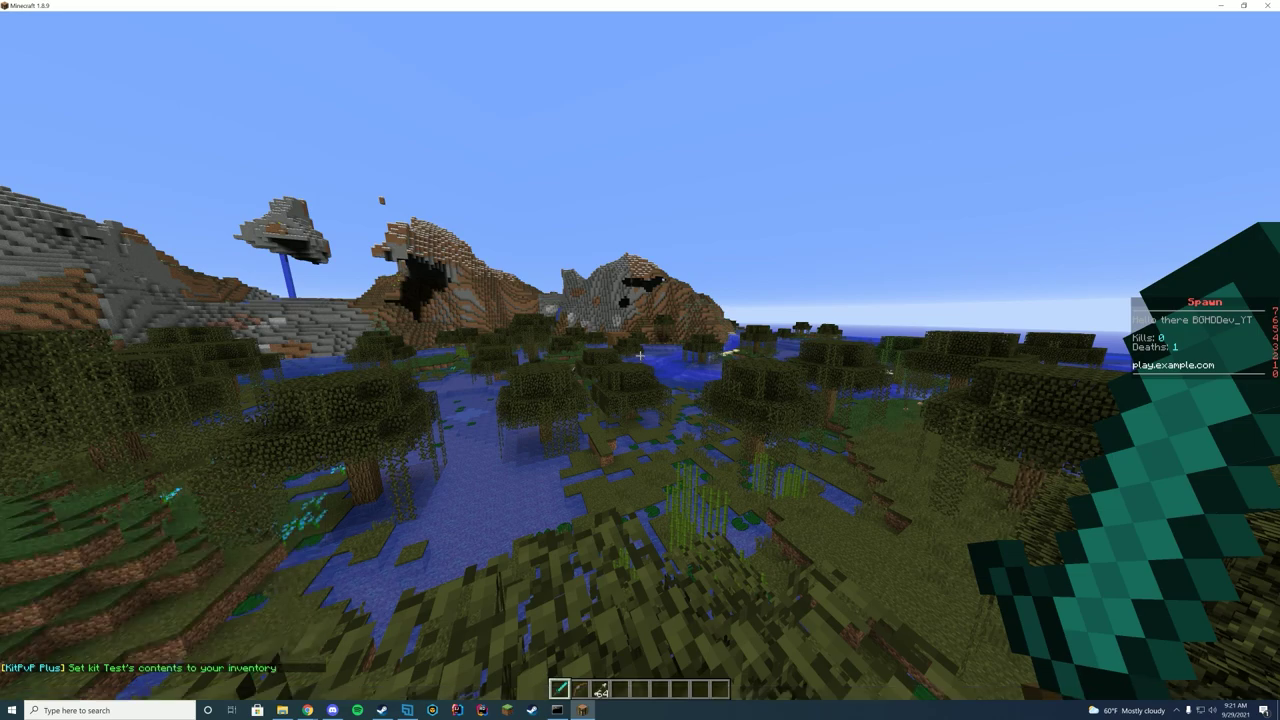
pyautogui.press('e')
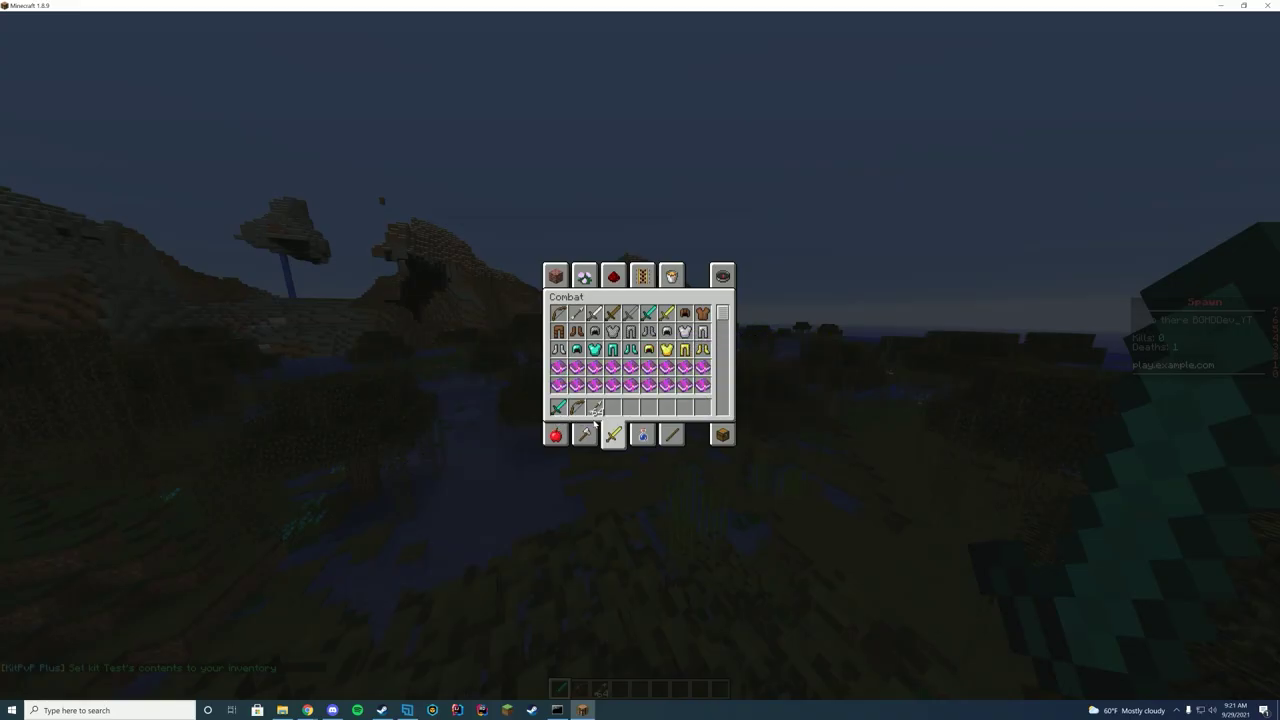
pyautogui.press('e')
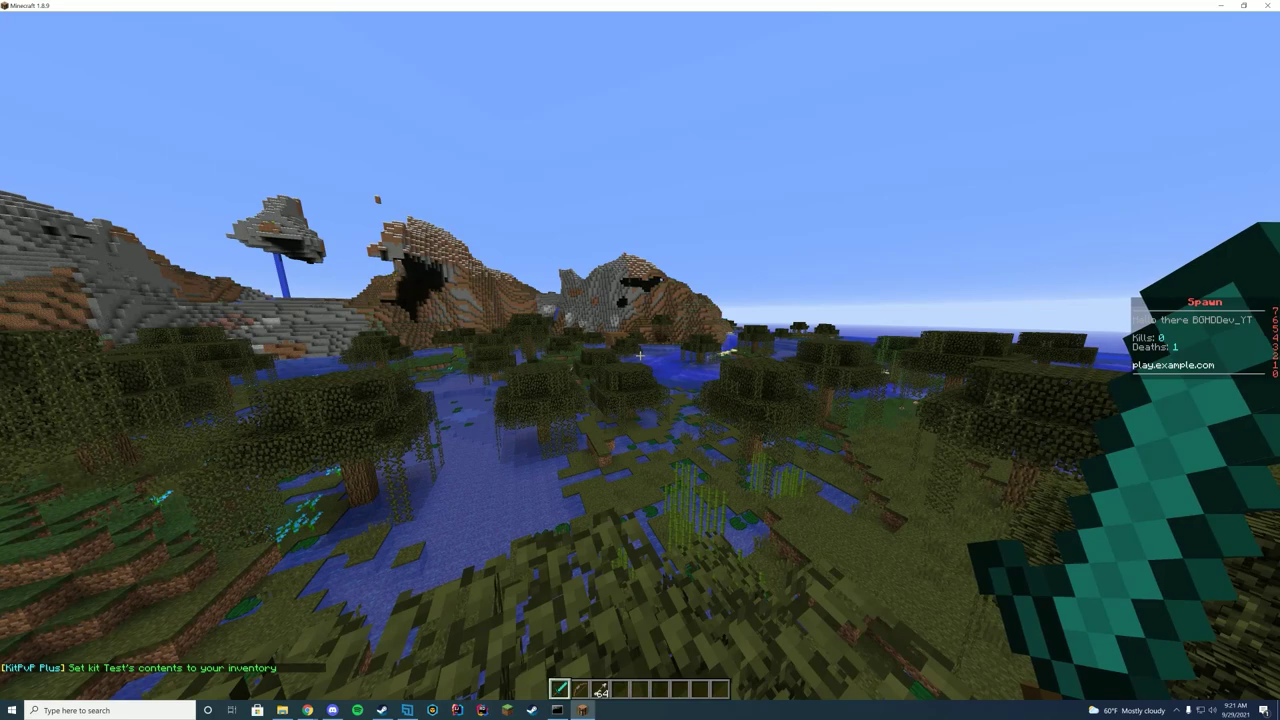
# Step: Set the Test kit's icon to the held diamond sword with the /kit edit icon command
pyautogui.press('/')
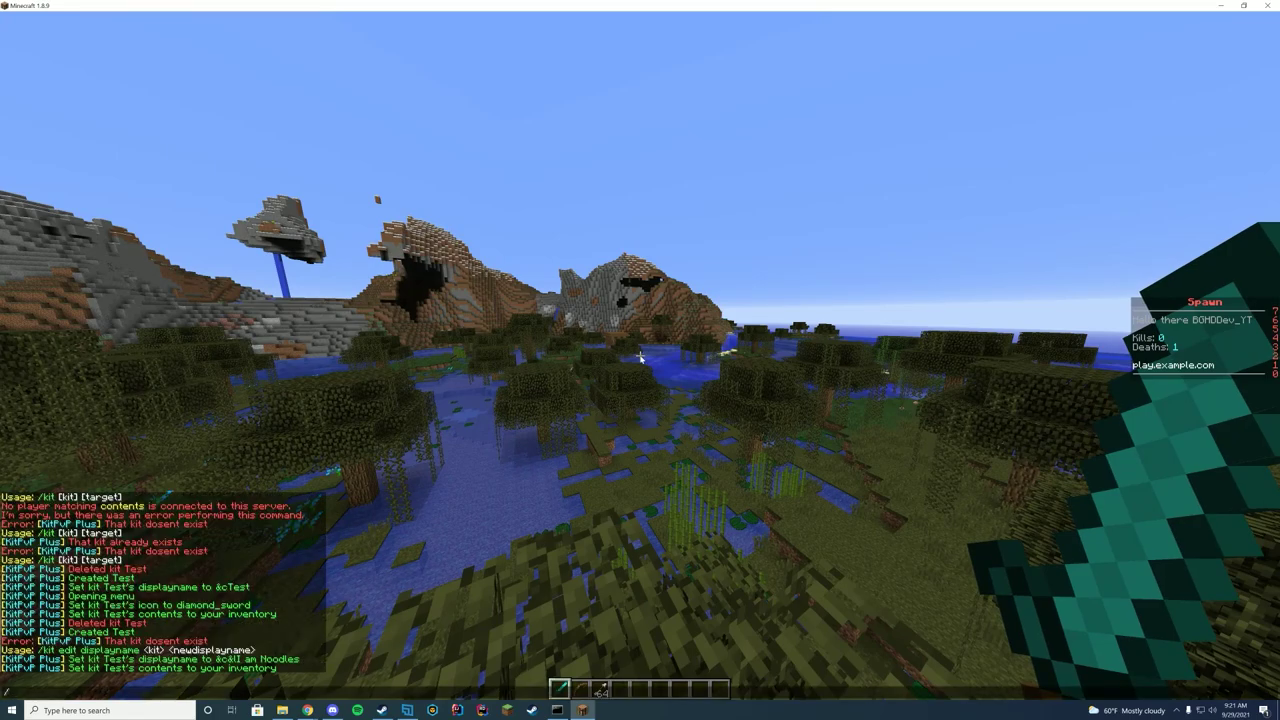
pyautogui.write('kit editicon Test')
pyautogui.press('Return')
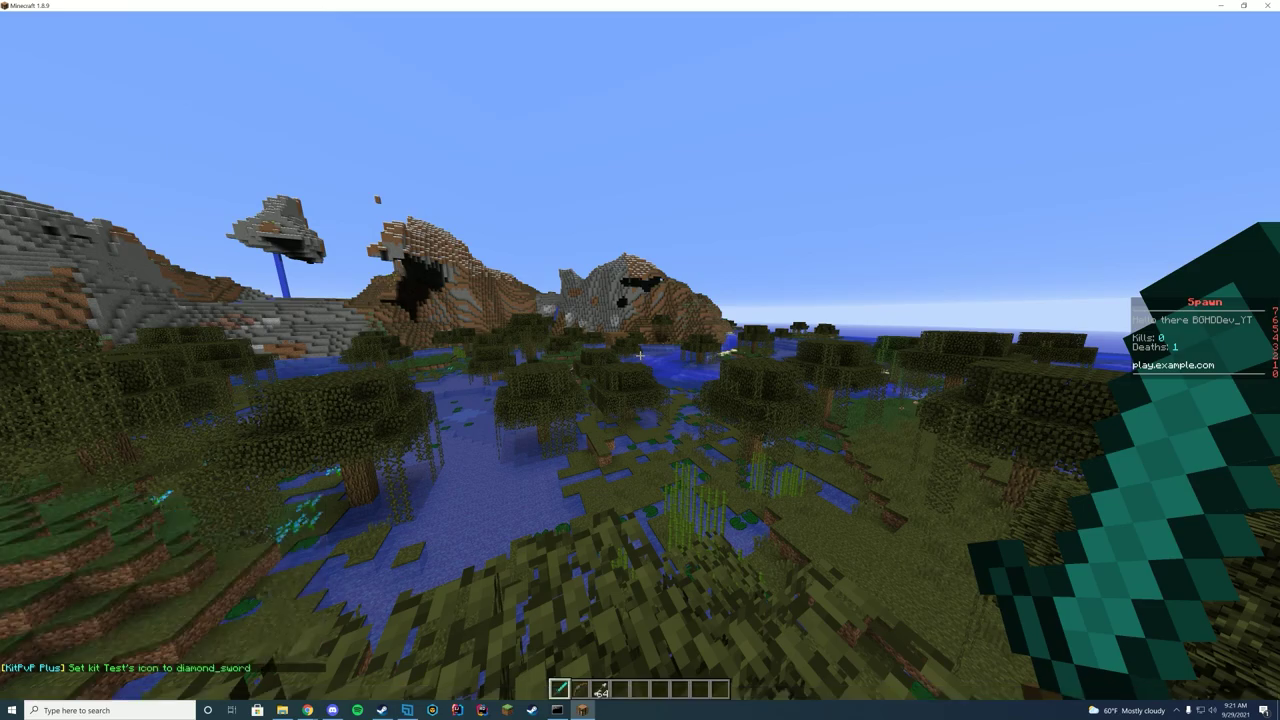
# Step: Open the kit menu, load the "I am Noodles" kit and check the inventory
pyautogui.press('/')
pyautogui.press('Escape')
pyautogui.press('/')
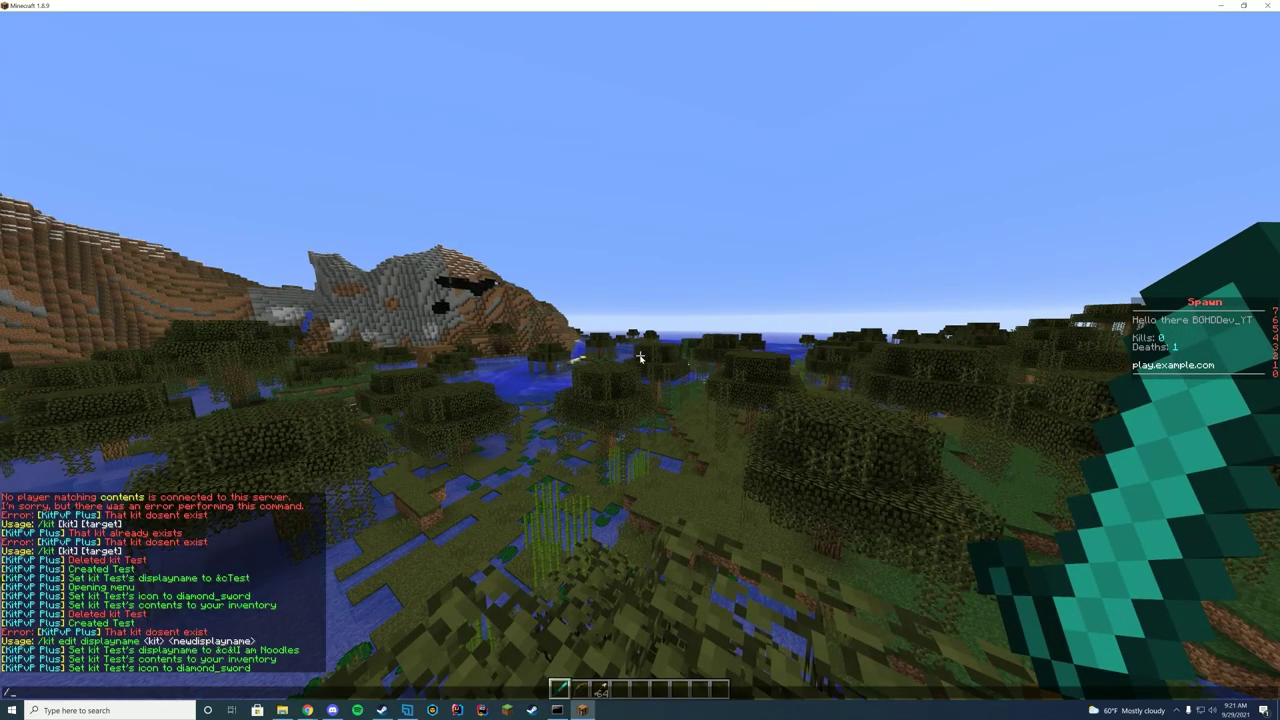
pyautogui.press('Escape')
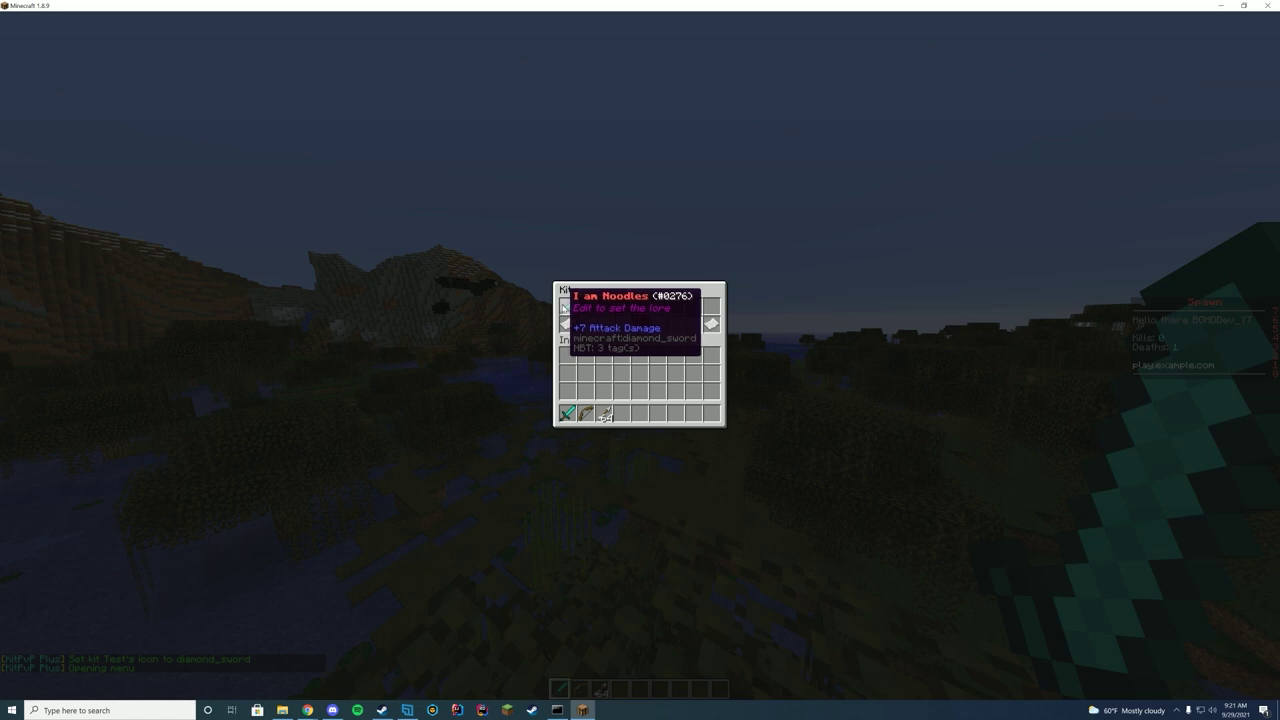
pyautogui.click(562, 304)
pyautogui.press('e')
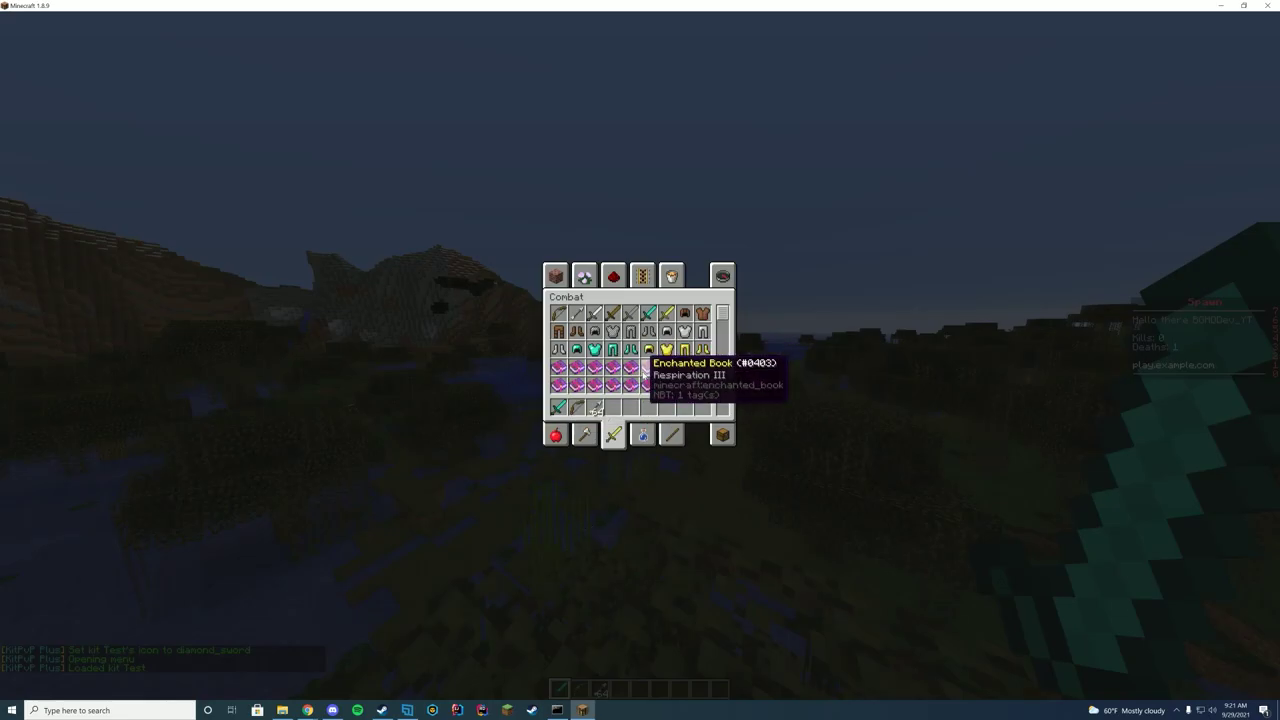
pyautogui.press('Escape')
pyautogui.click(762, 350)
pyautogui.press('Escape')
# Step: Run /pay without arguments to see its usage and display the player's own statistics in chat
pyautogui.write('t')
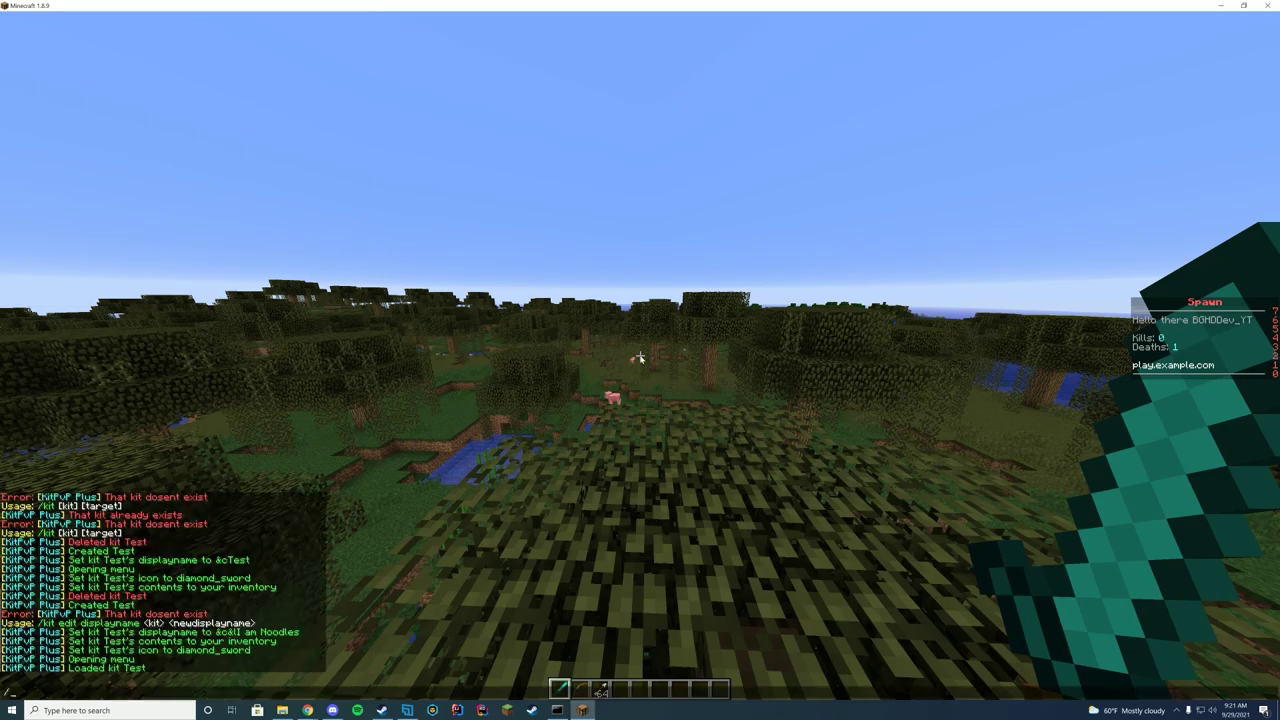
pyautogui.write('/pay')
pyautogui.press('Return')
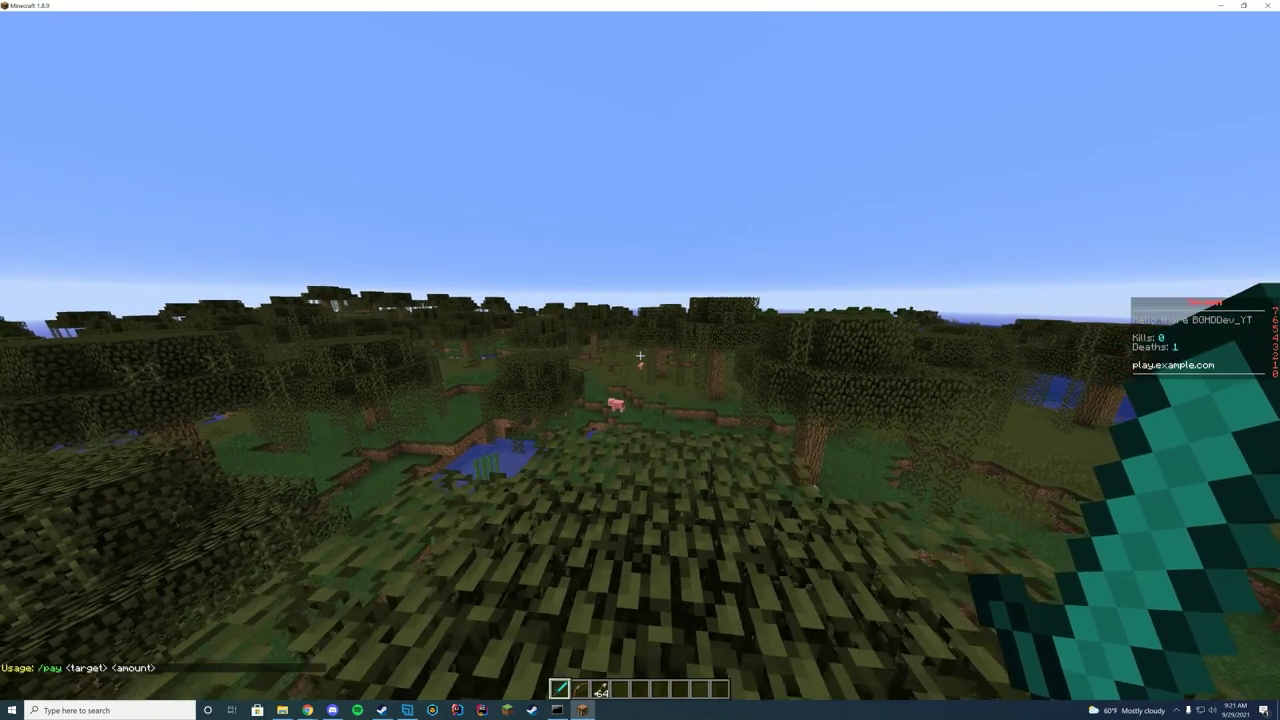
pyautogui.write('t/stat')
pyautogui.press('Return')
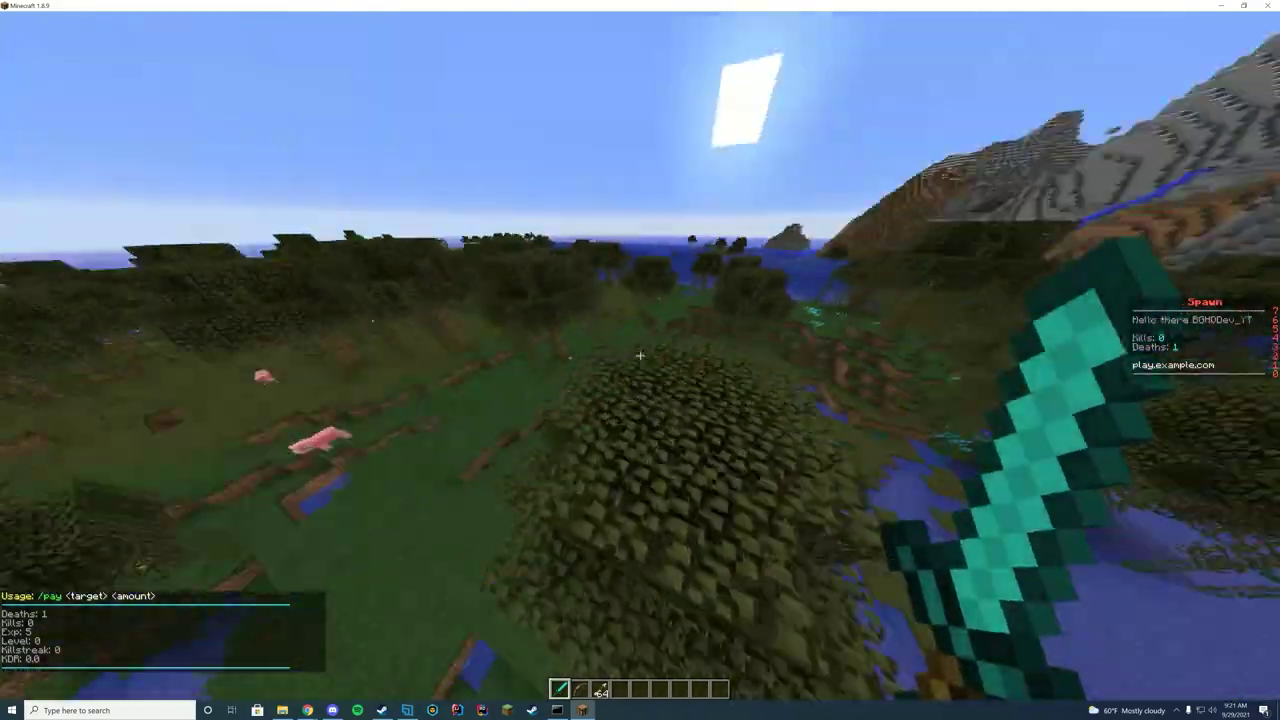
pyautogui.press('w')
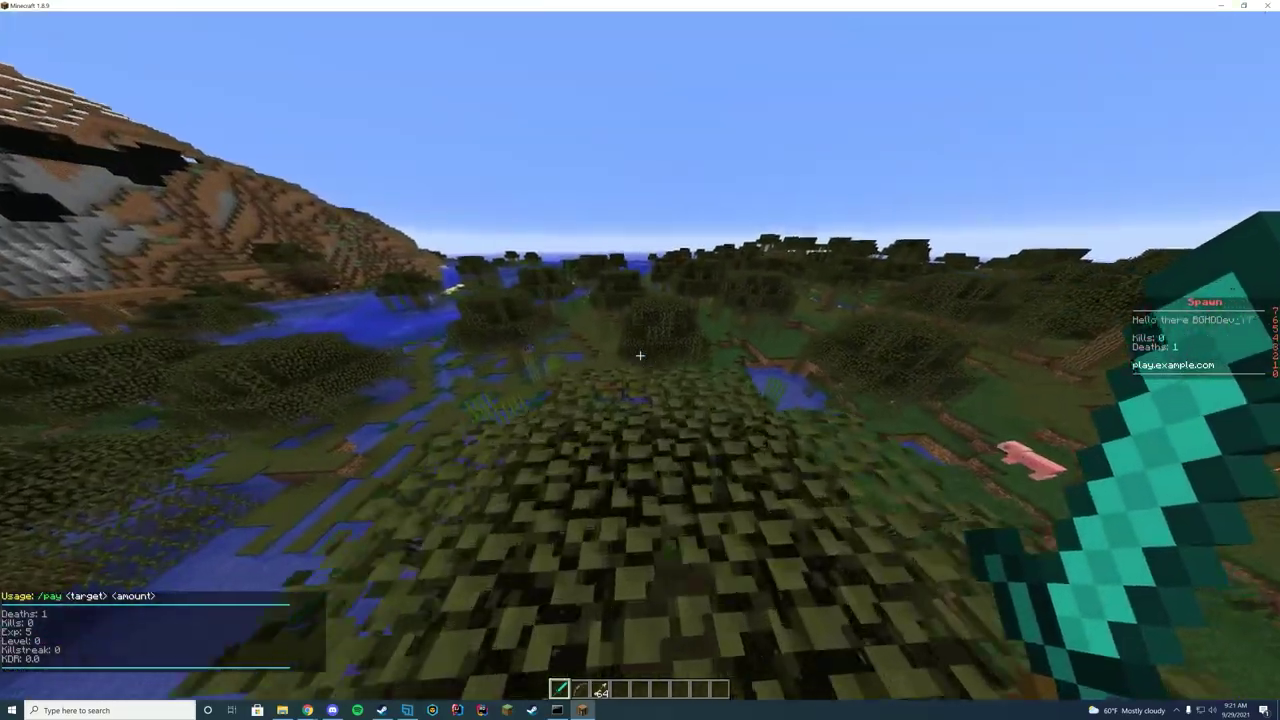
pyautogui.press('w')
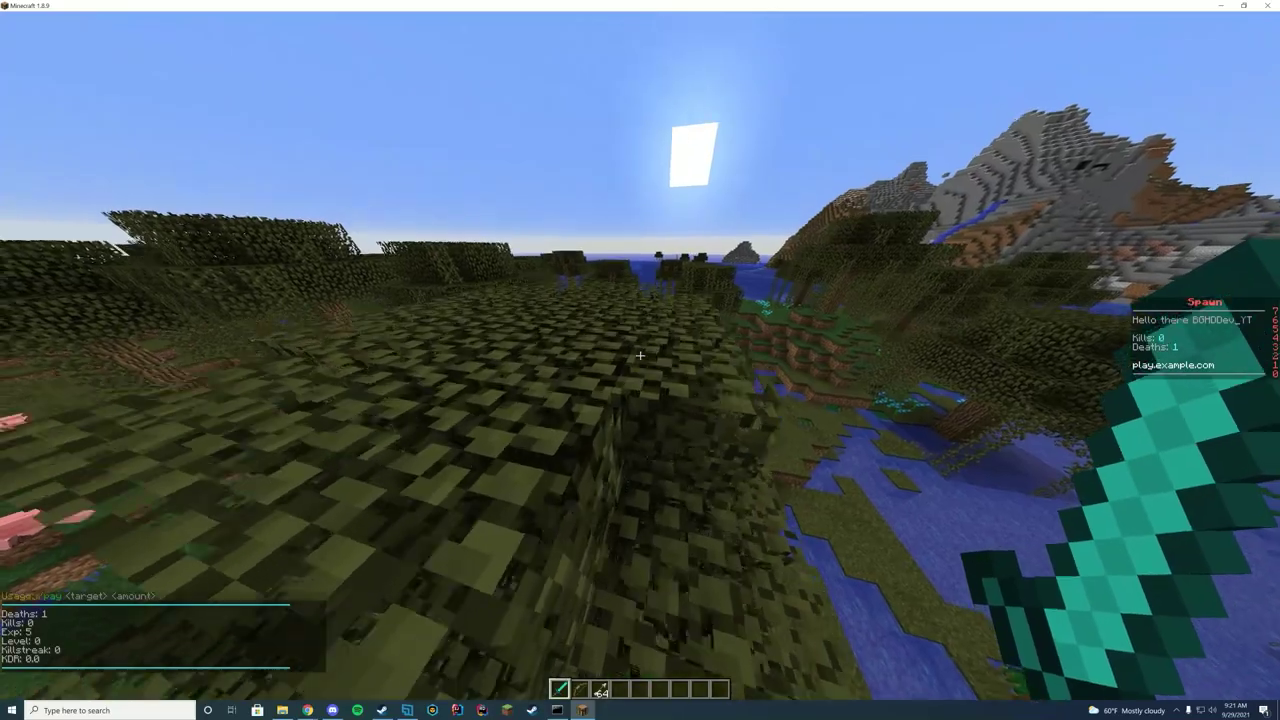
pyautogui.press('w')
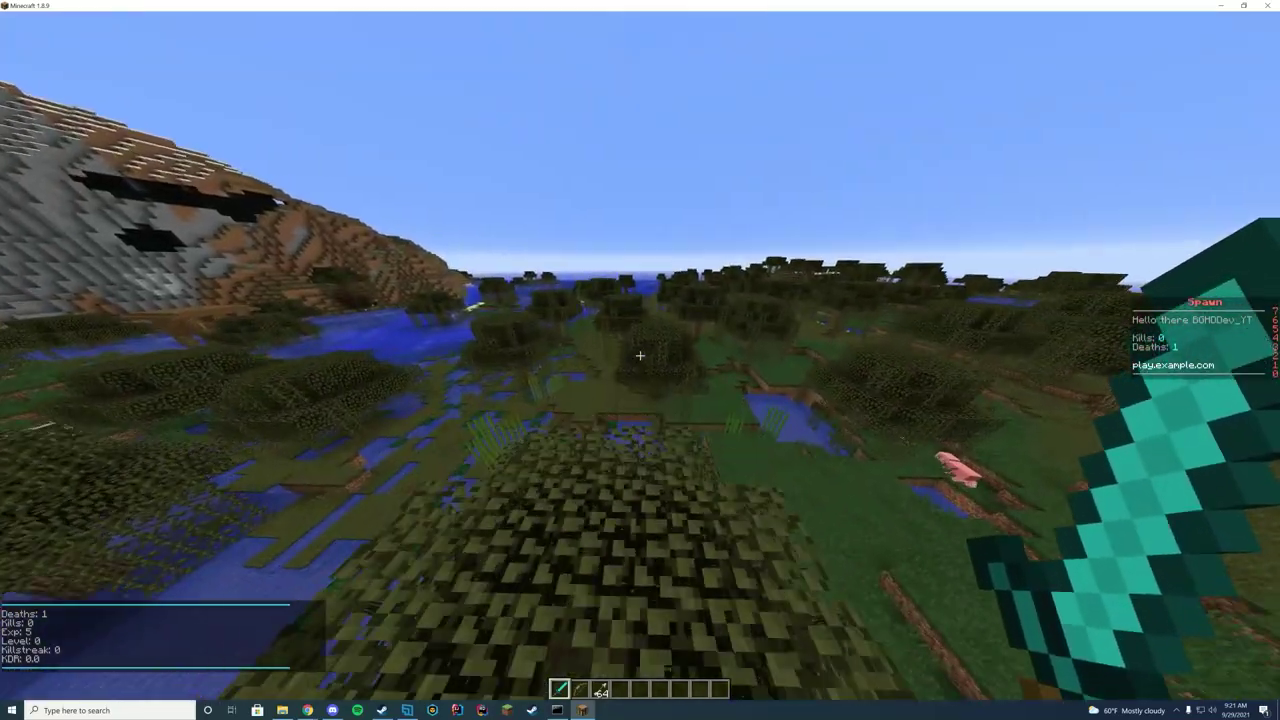
pyautogui.press('w')
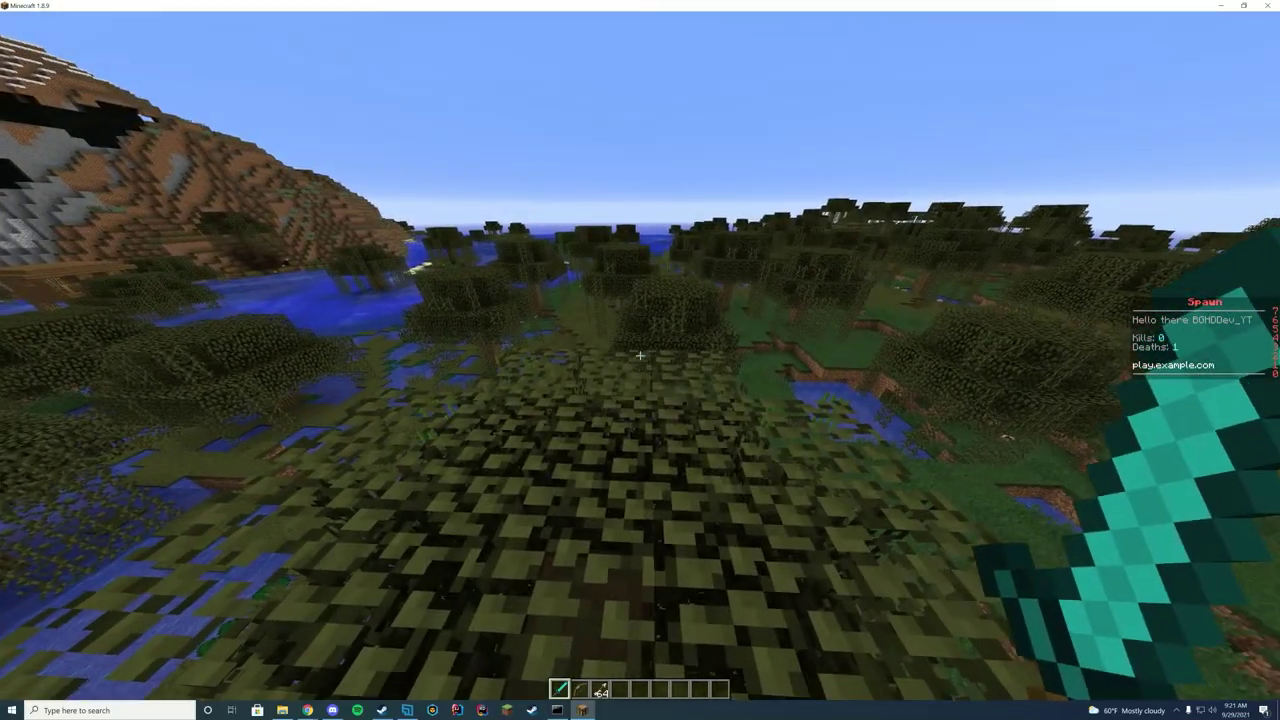
pyautogui.press('w')
pyautogui.press('t')
pyautogui.press('Escape')
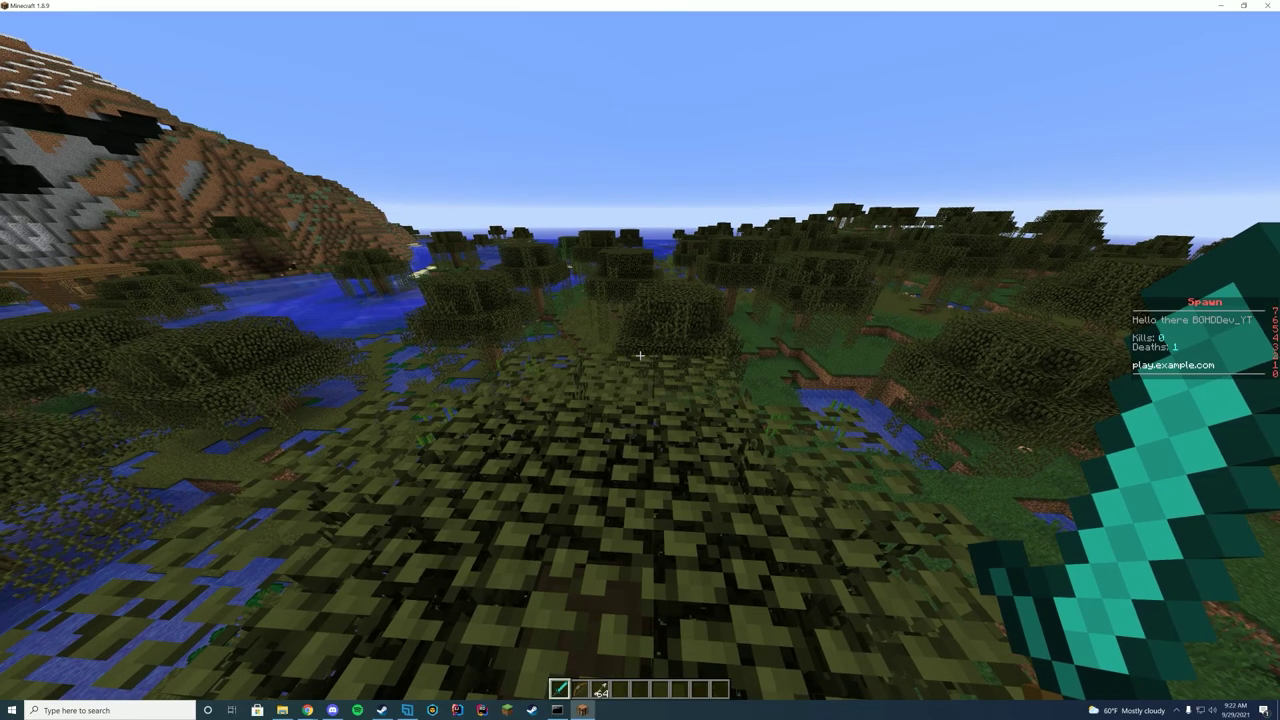
# Step: Display the /eco command help in chat and look around from the treetop
pyautogui.press('t')
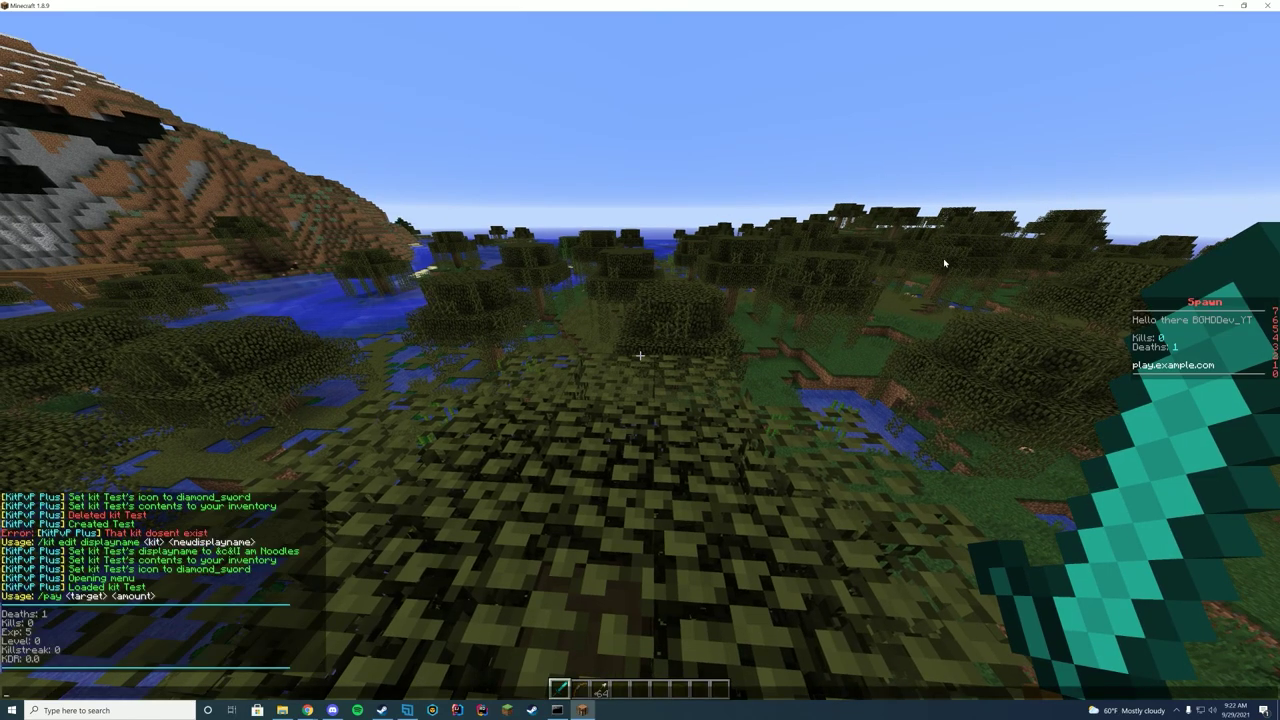
pyautogui.press('w')
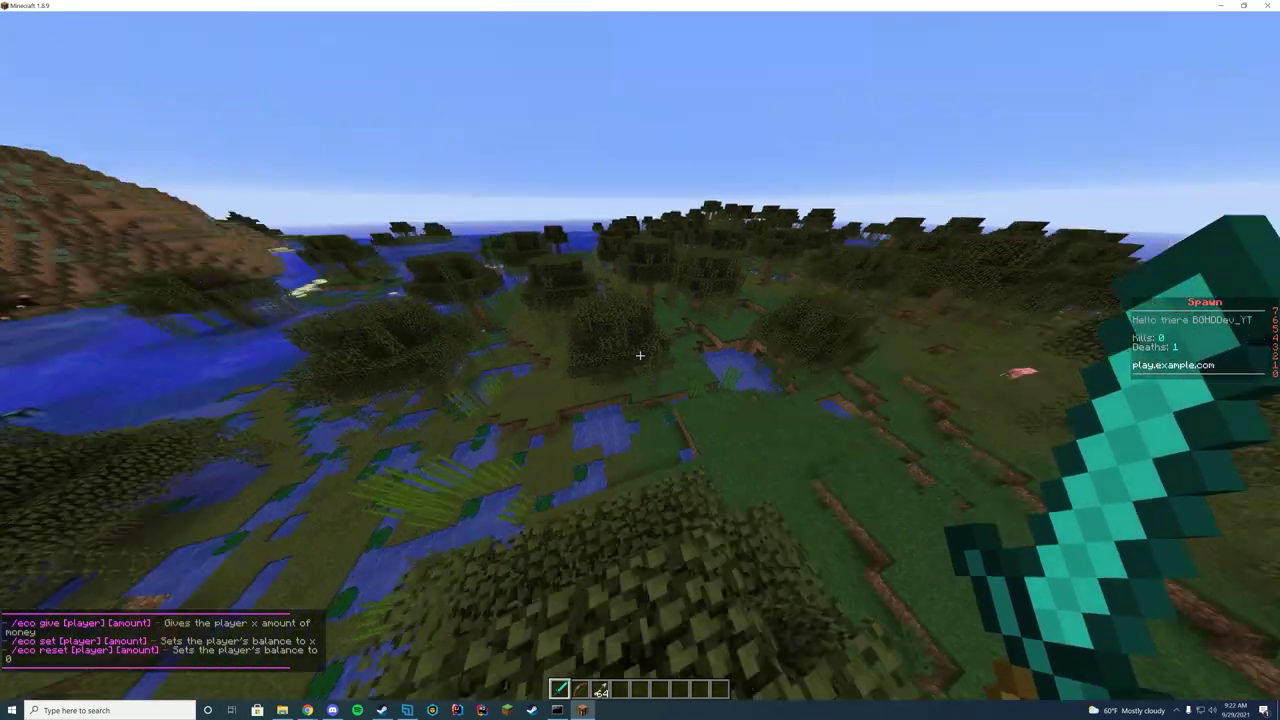
pyautogui.press('w')
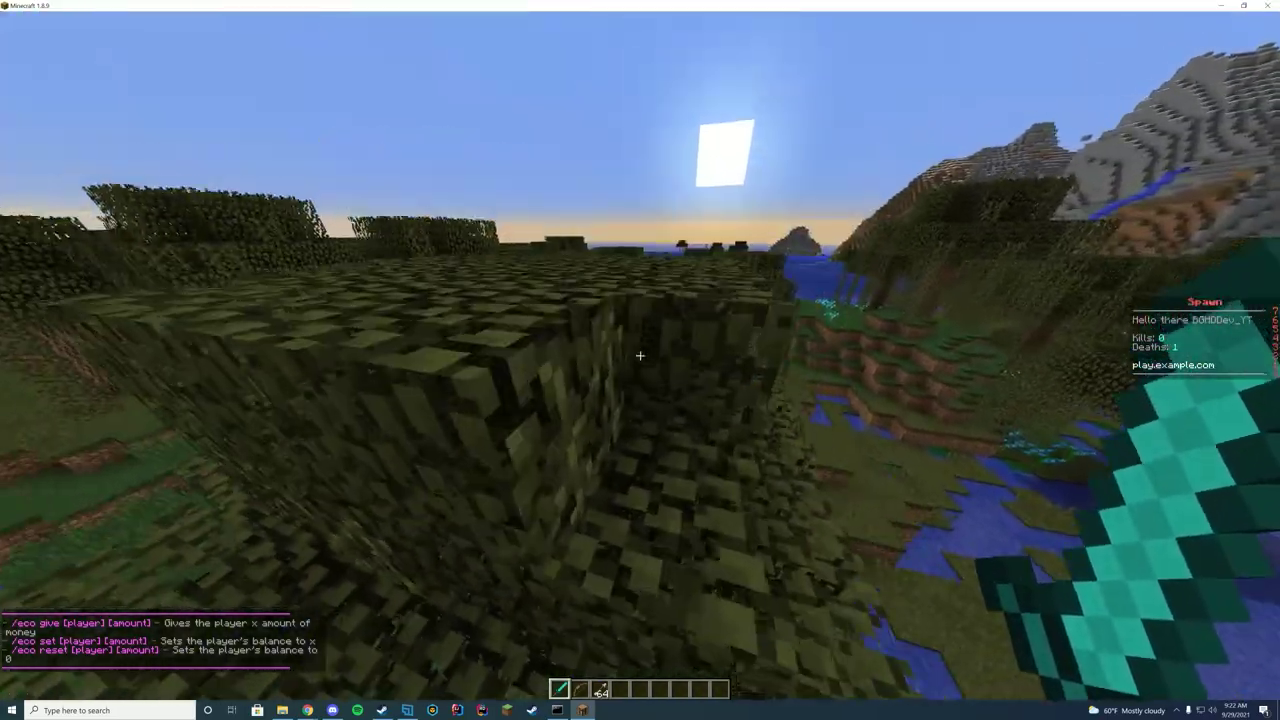
# Step: Set the world time to 1000 and set the KitPvP spawn at the current treetop position
pyautogui.press('w')
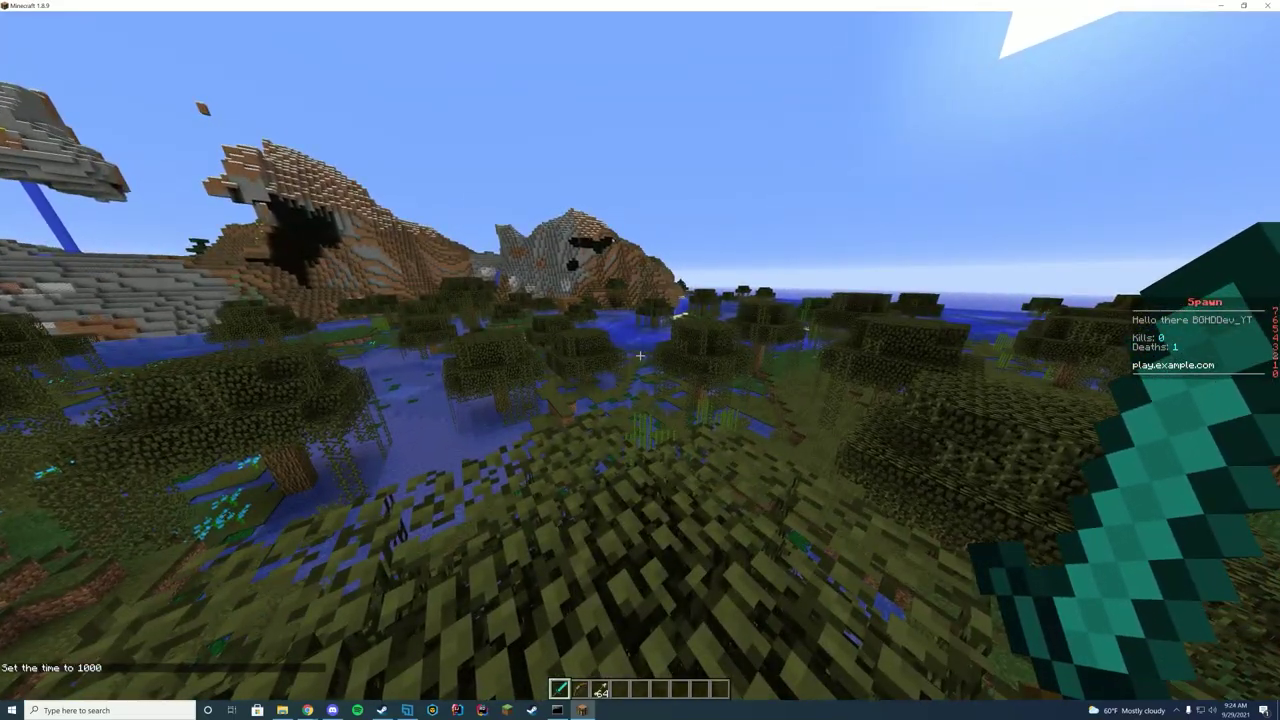
pyautogui.press('w')
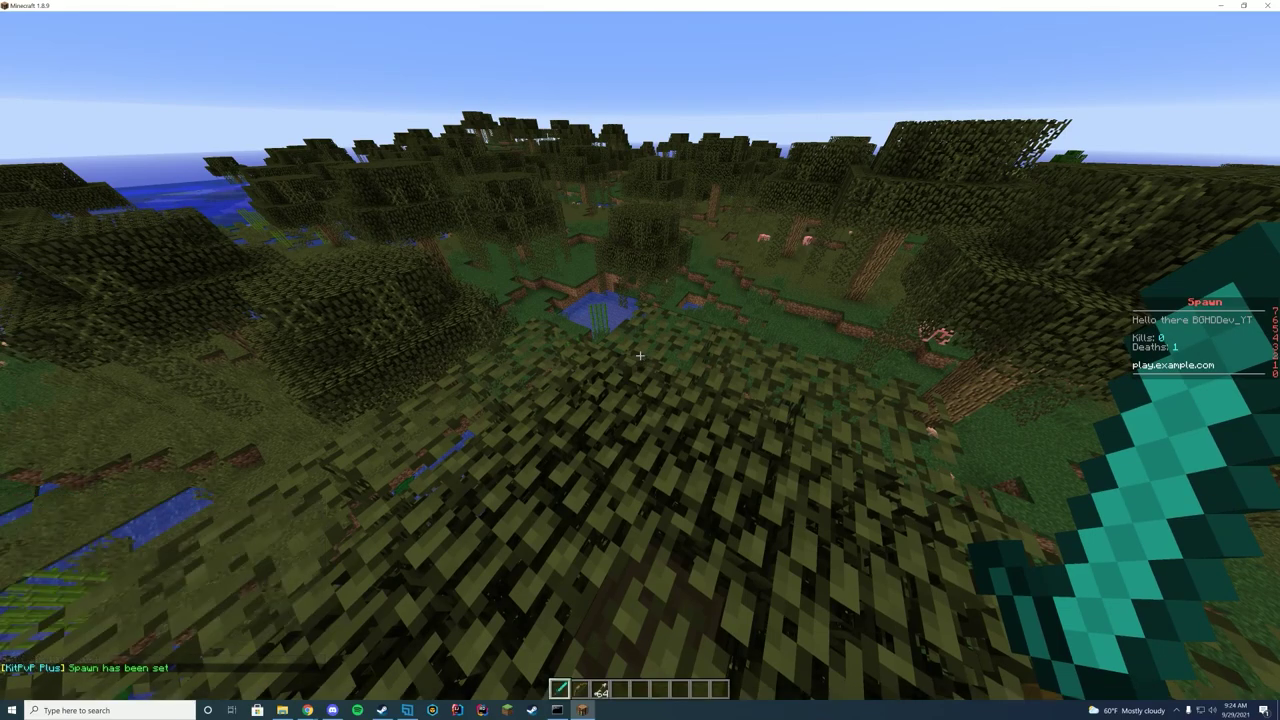
pyautogui.press('w')
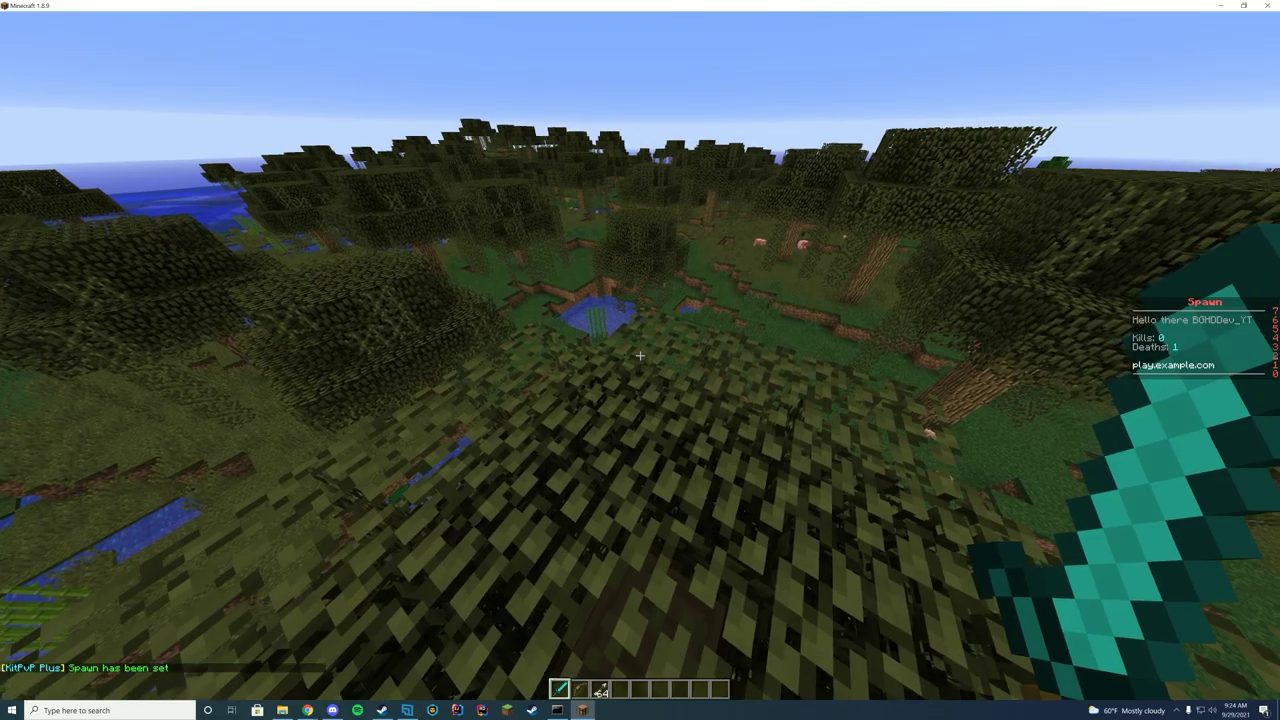
# Step: Go down from the tree to the grassy clearing and set the KitPvP arena location there
pyautogui.press('w')
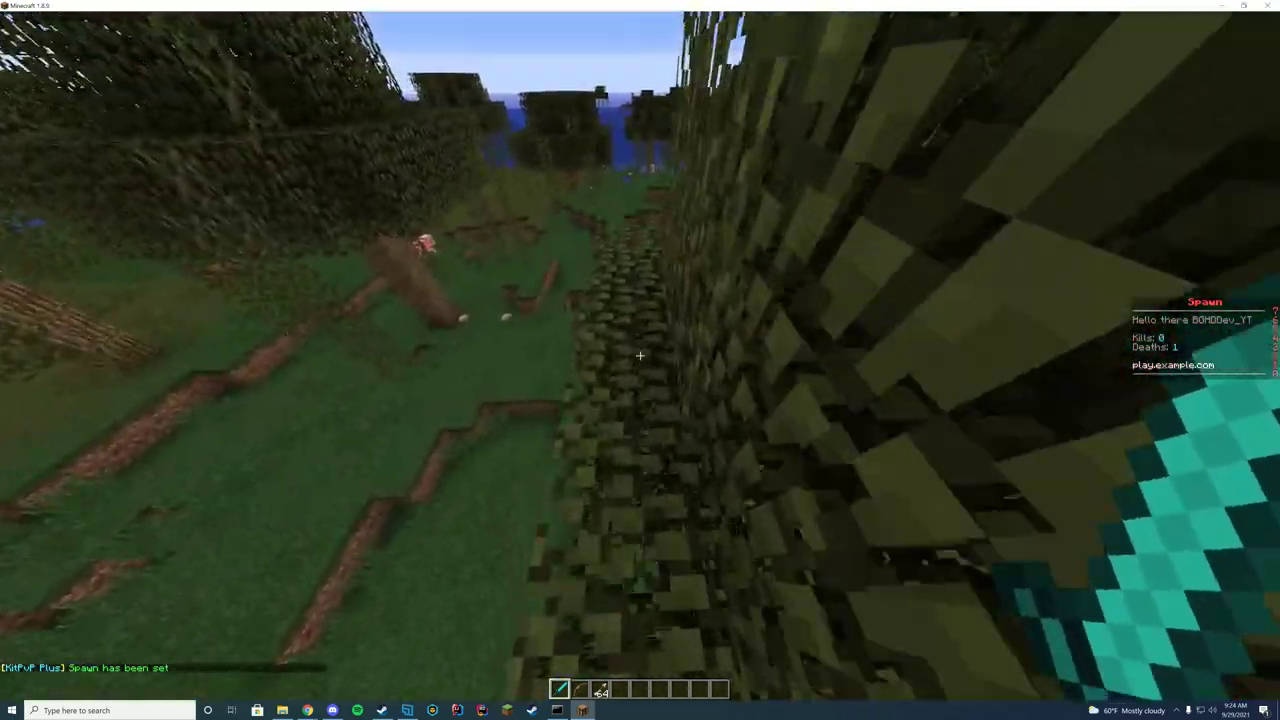
pyautogui.scroll(-2, 640, 355)
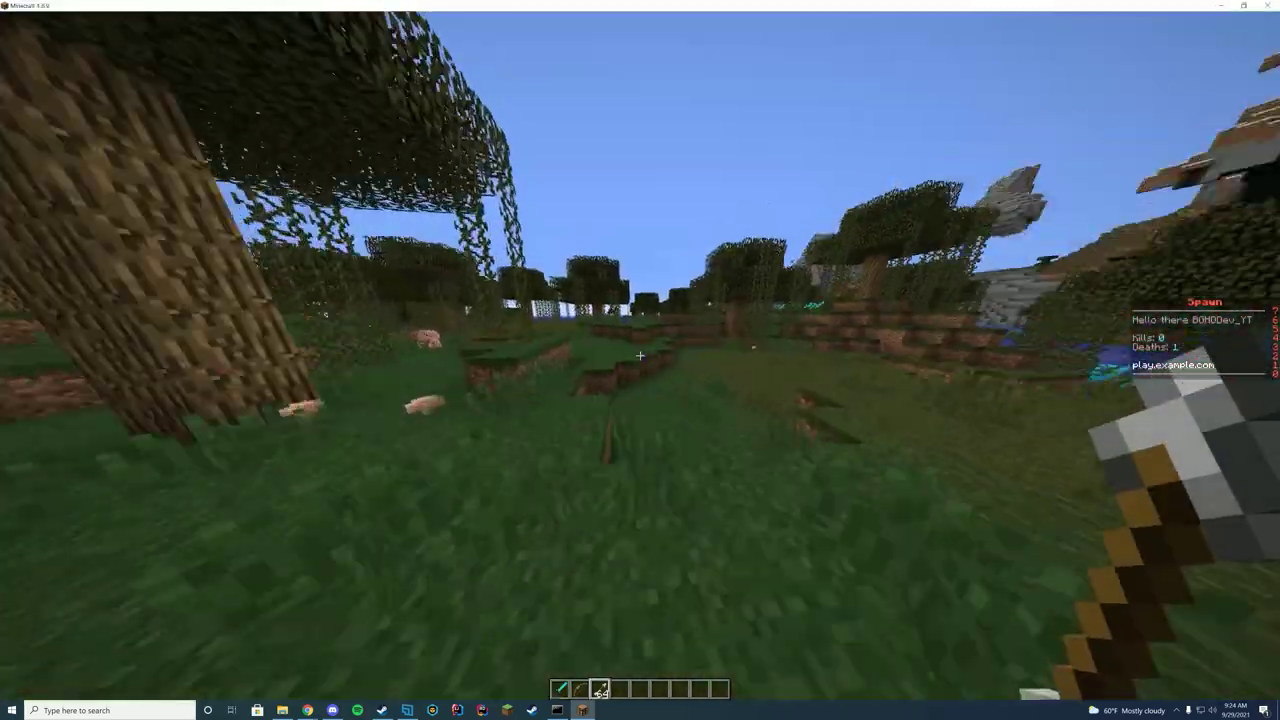
pyautogui.press('w')
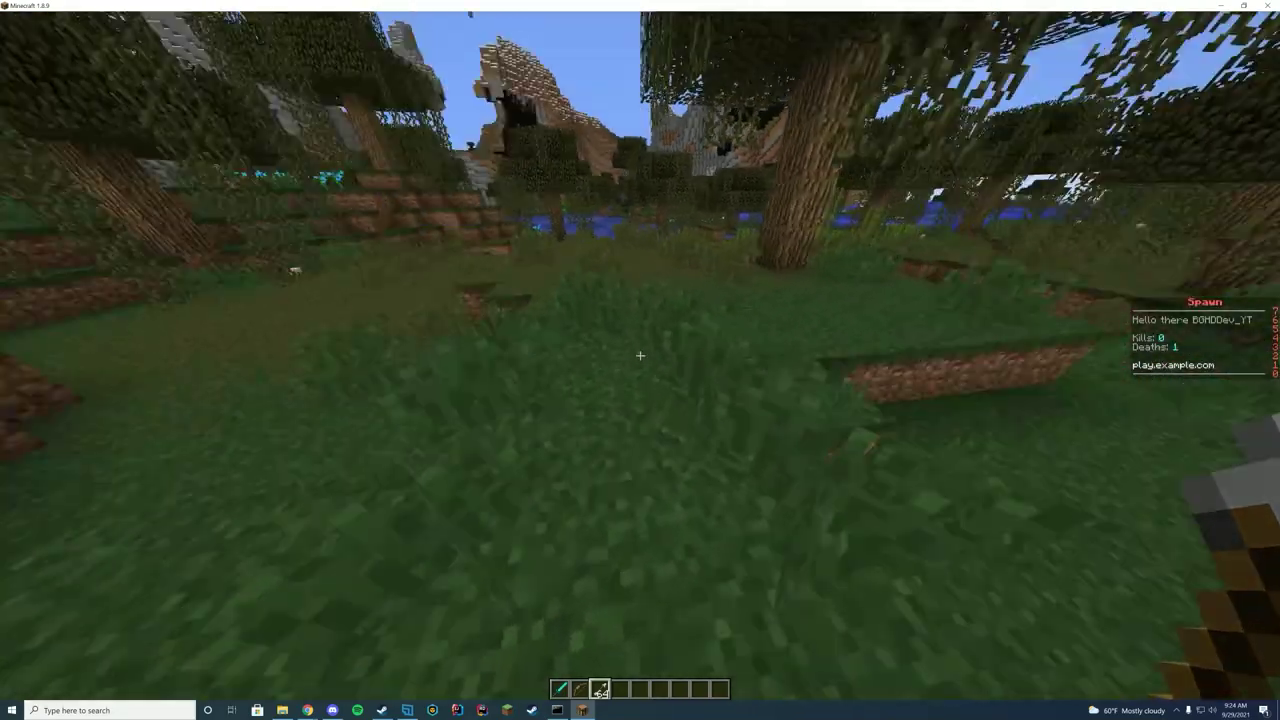
pyautogui.press('w')
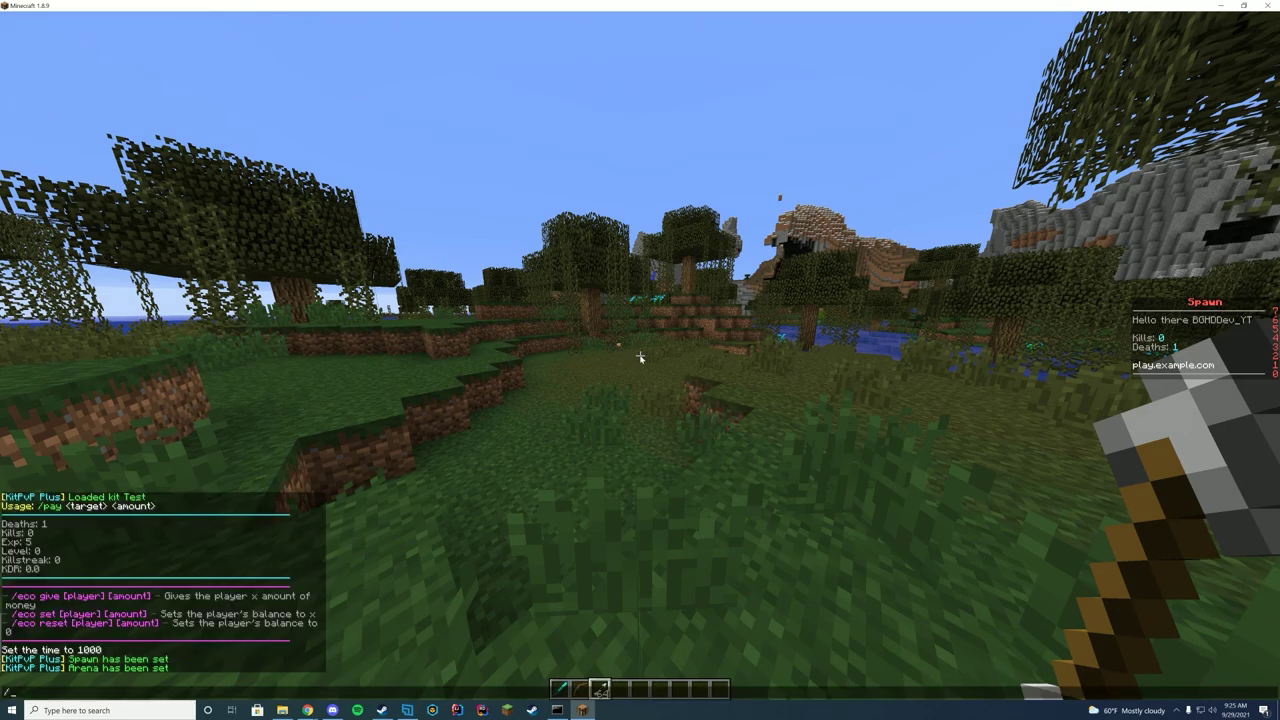
# Step: Join the arena by command, move around in it and return to spawn
pyautogui.scroll(2, 640, 355)
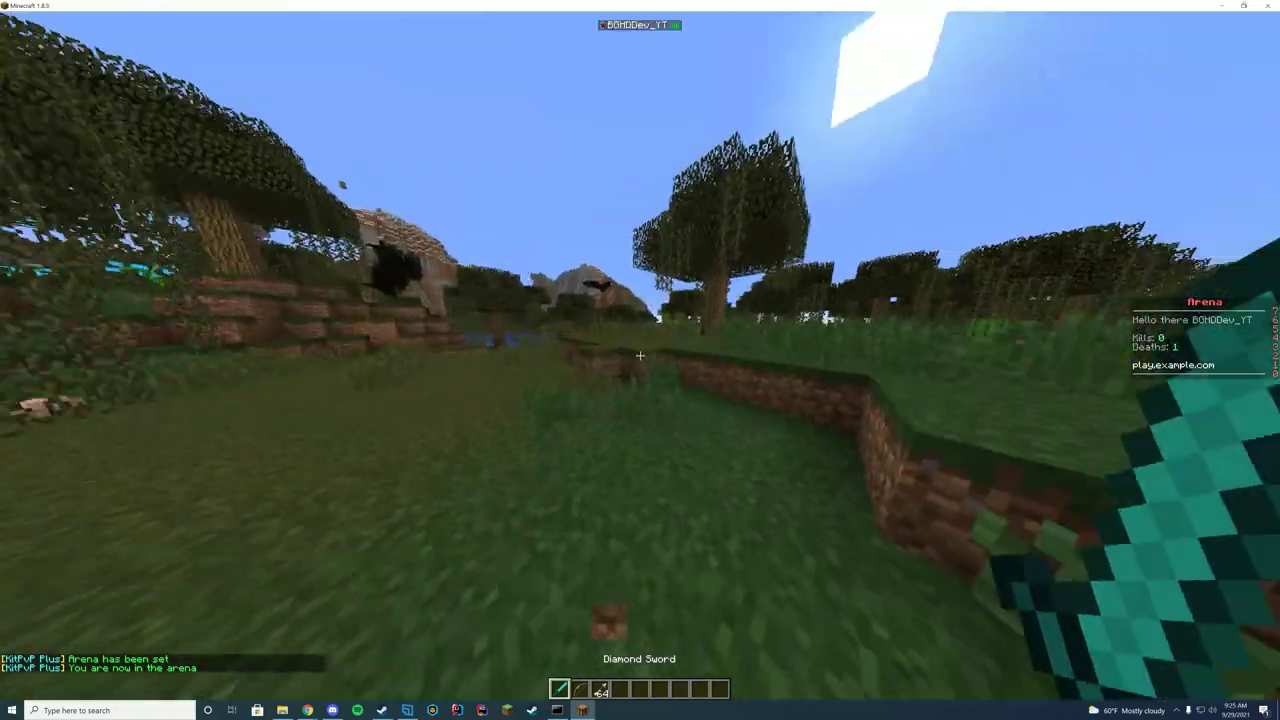
pyautogui.press('w')
pyautogui.click(640, 355)
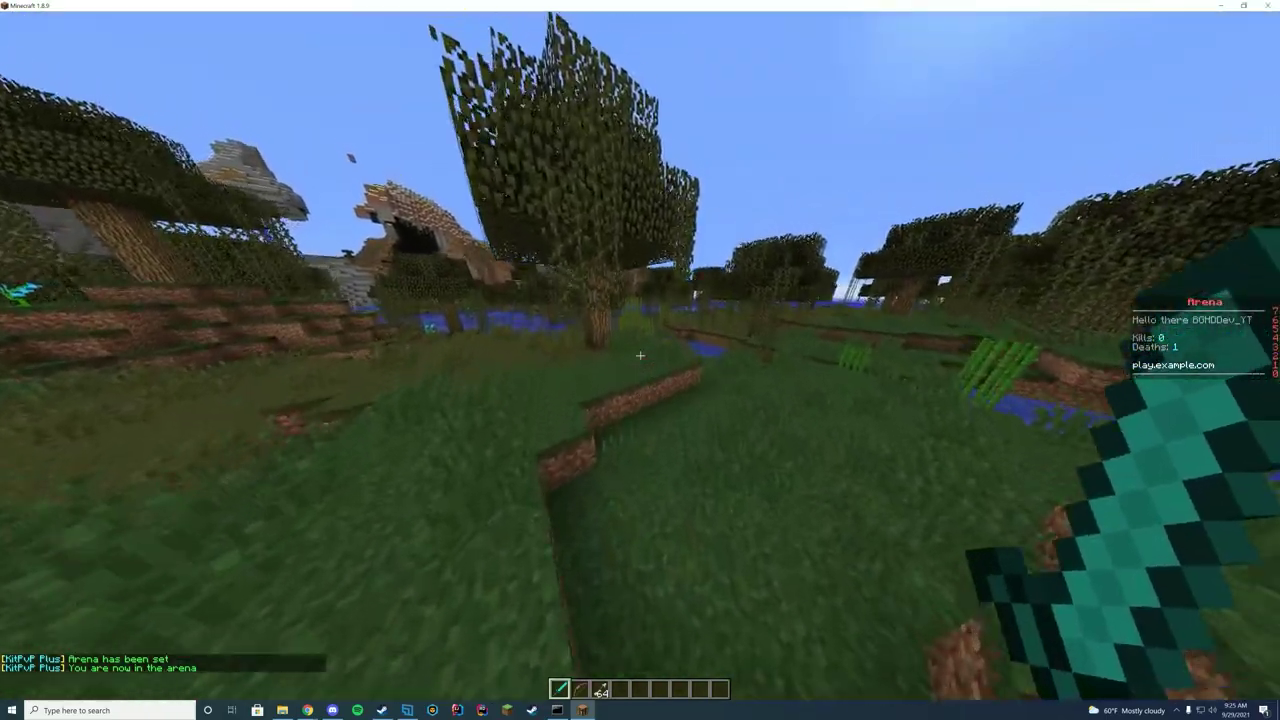
pyautogui.press('t')
pyautogui.press('Escape')
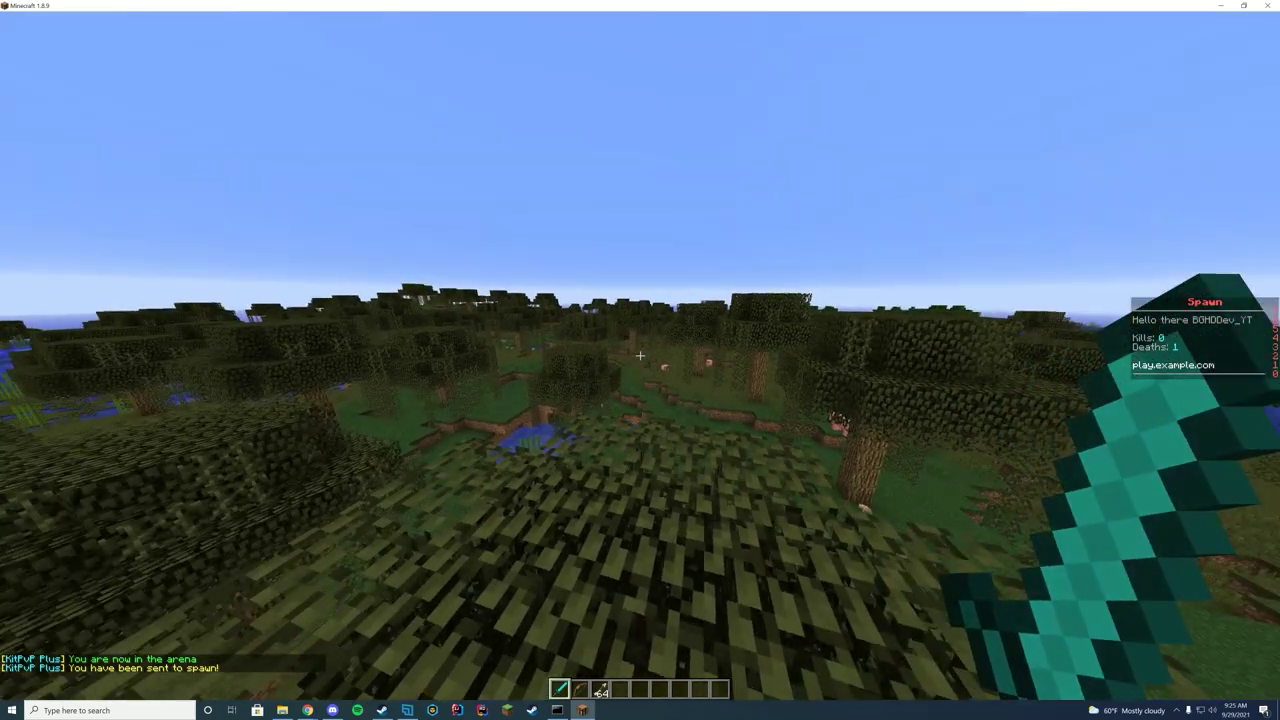
pyautogui.scroll(-3, 640, 355)
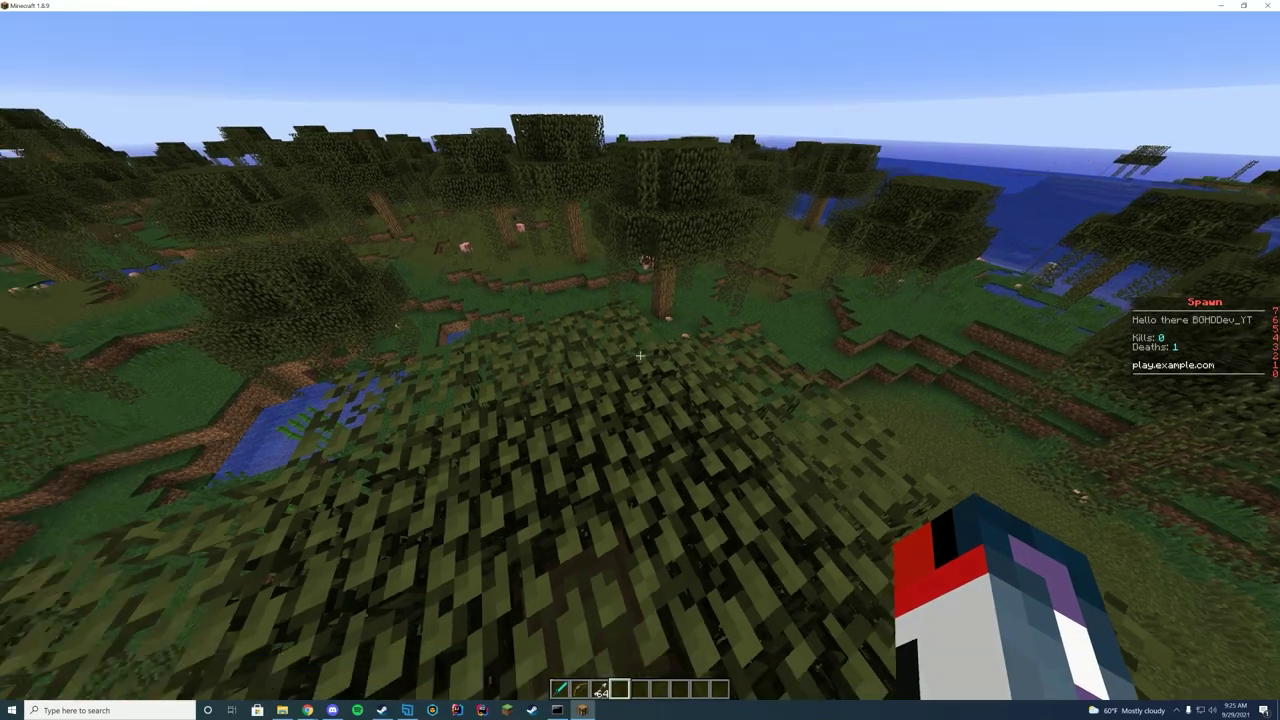
# Step: Open the kit menu with /kit and load the "I am Noodles" kit
pyautogui.write('/kit')
pyautogui.press('Return')
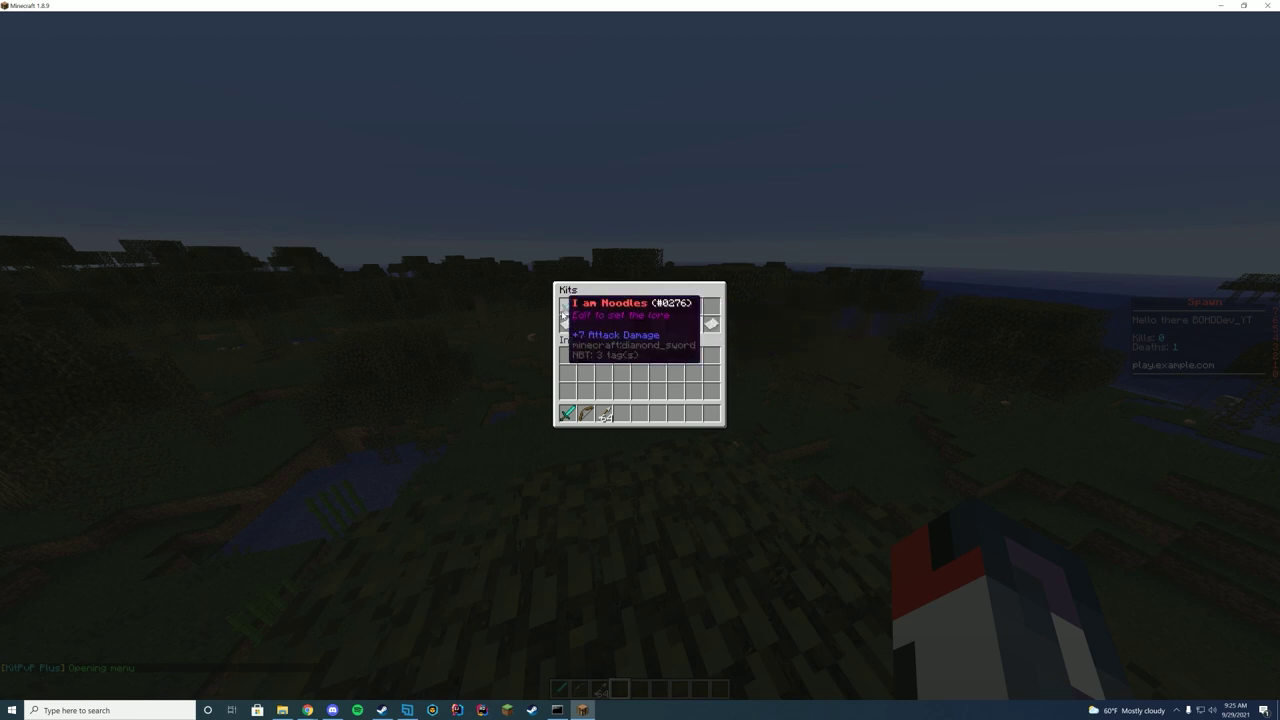
pyautogui.click(563, 311)
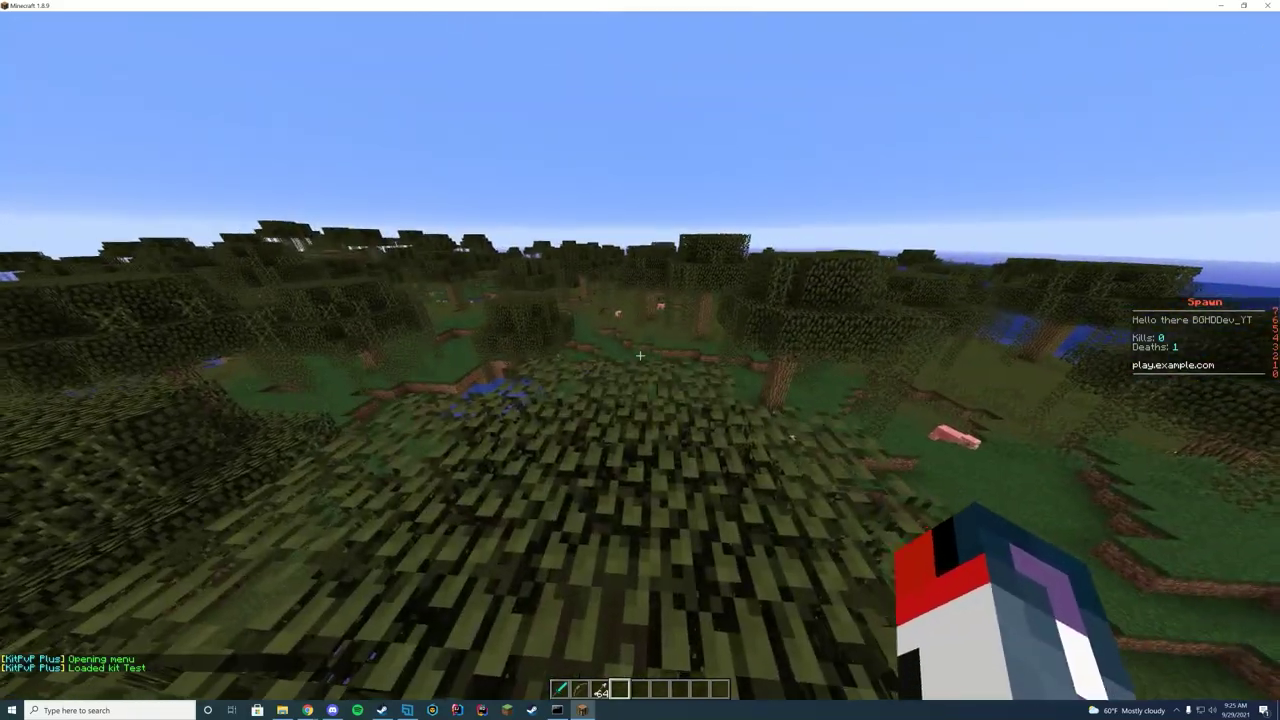
# Step: Find a sign in the creative item search and add it to the fourth hotbar slot
pyautogui.press('e')
pyautogui.click(723, 278)
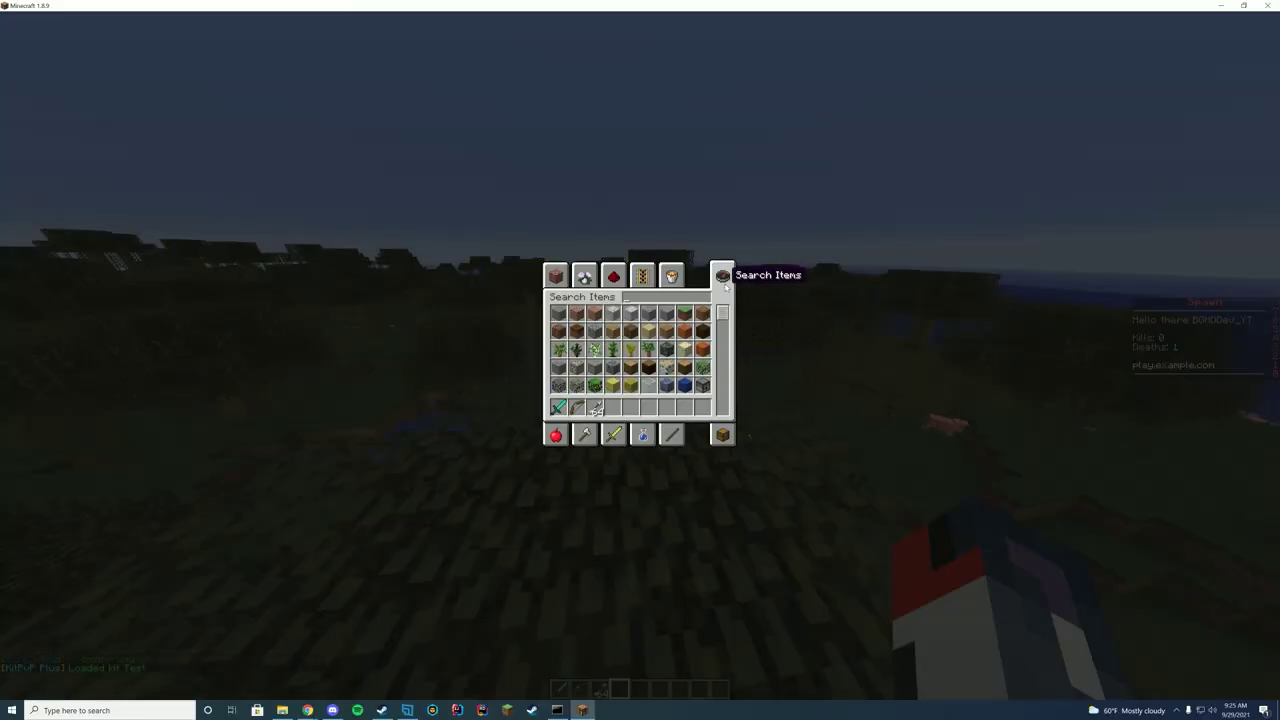
pyautogui.write('sighn')
pyautogui.click(558, 313)
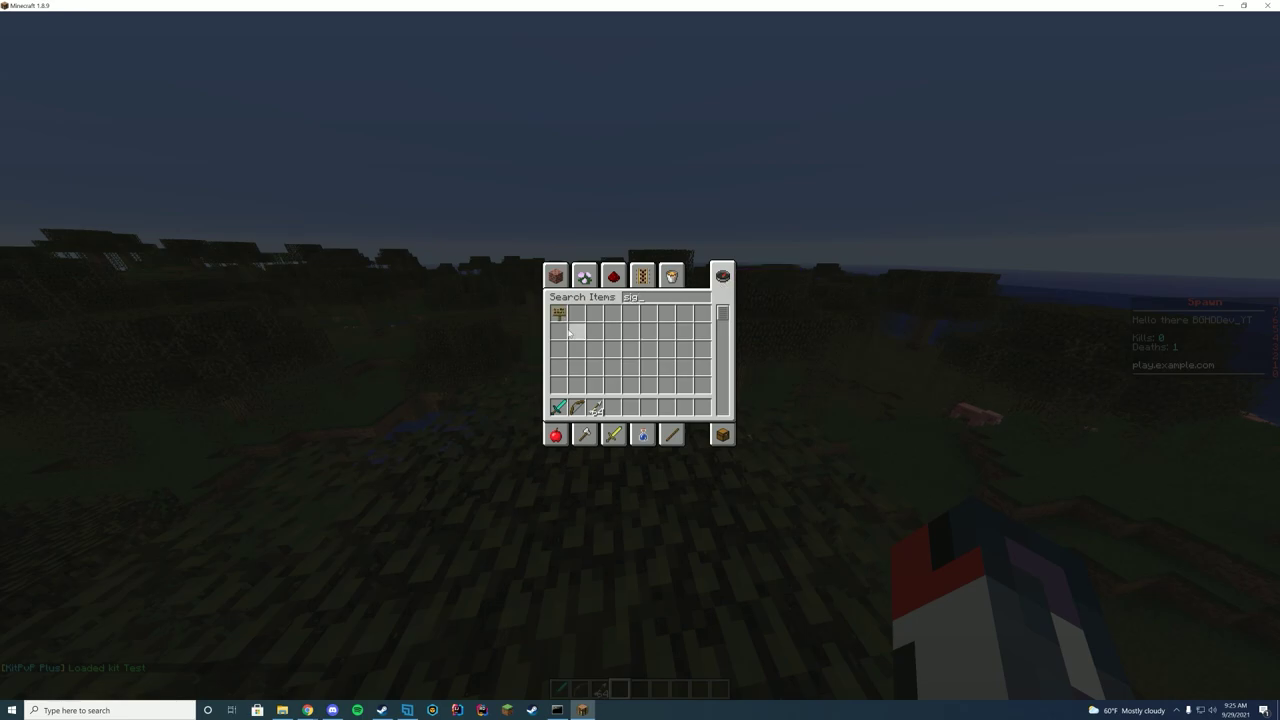
pyautogui.click(615, 407)
pyautogui.press('Escape')
# Step: Place a sign reading [kitpvp-gui] on the treetop and test that it opens the kit menu
pyautogui.rightClick(640, 360)
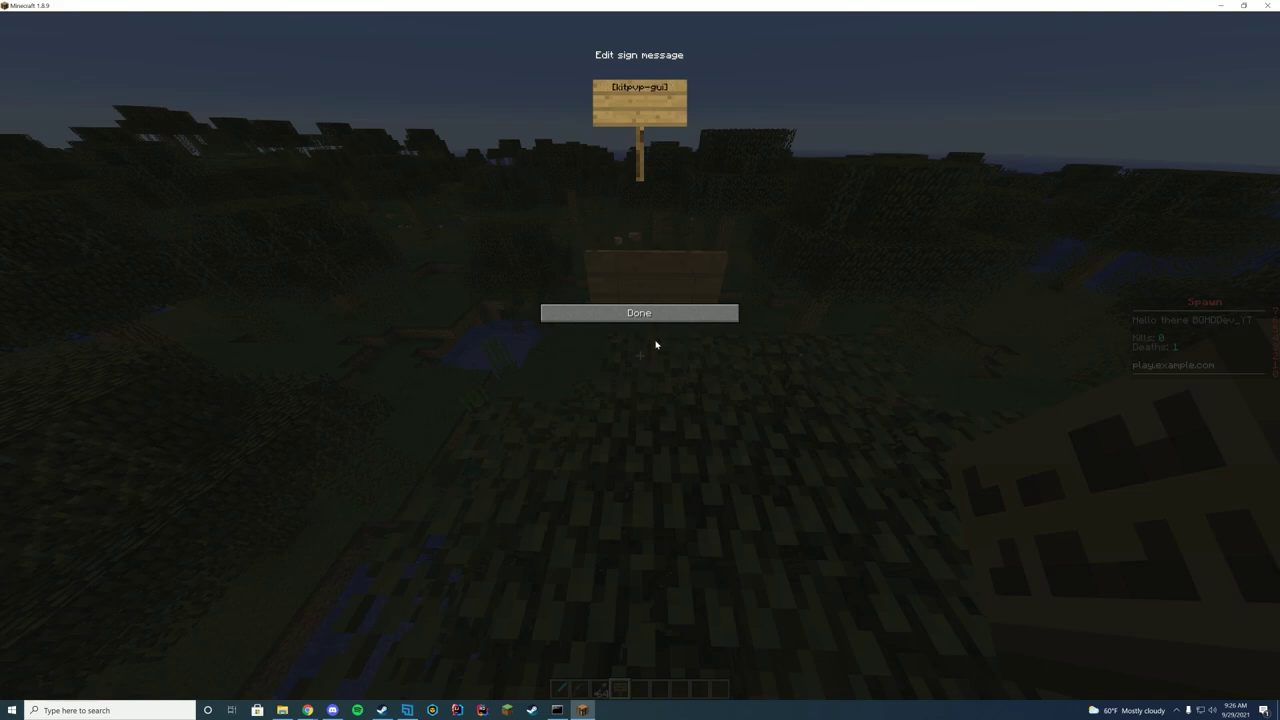
pyautogui.click(655, 314)
pyautogui.rightClick(640, 360)
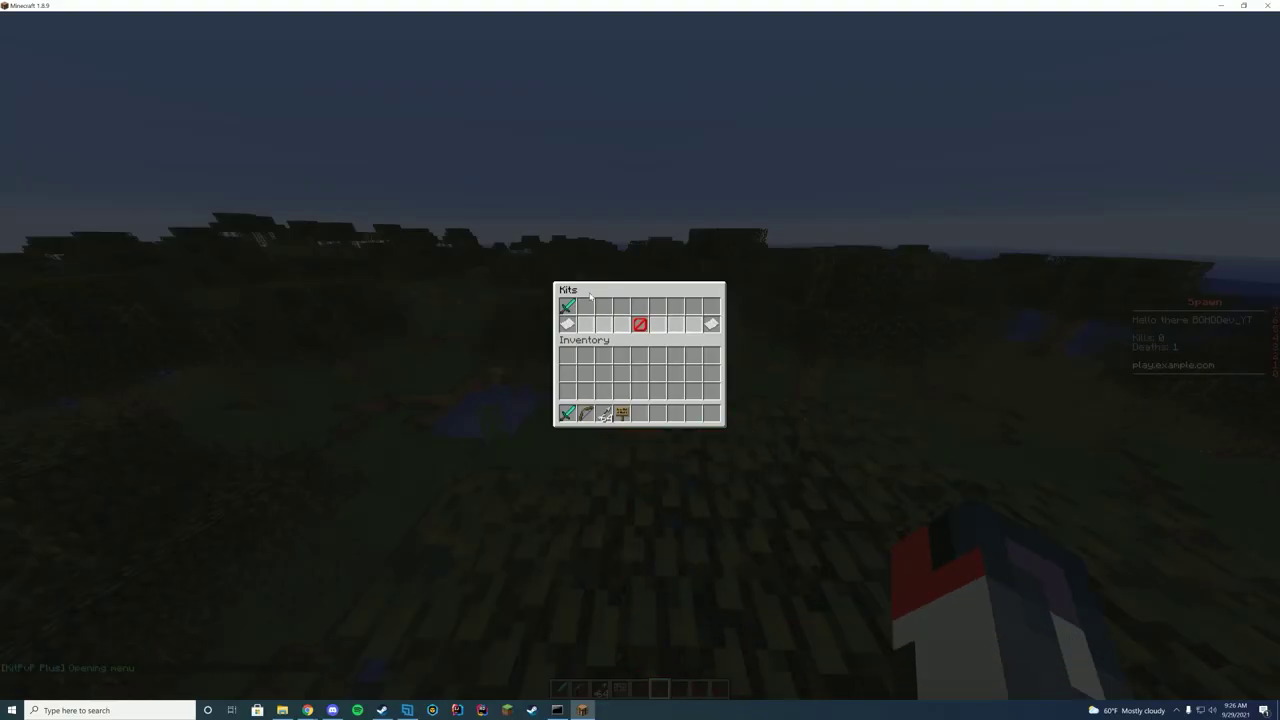
pyautogui.press('Escape')
# Step: Place a [kitpvp-arena] sign beside the kit sign and use it to join the arena
pyautogui.press('4')
pyautogui.rightClick(640, 360)
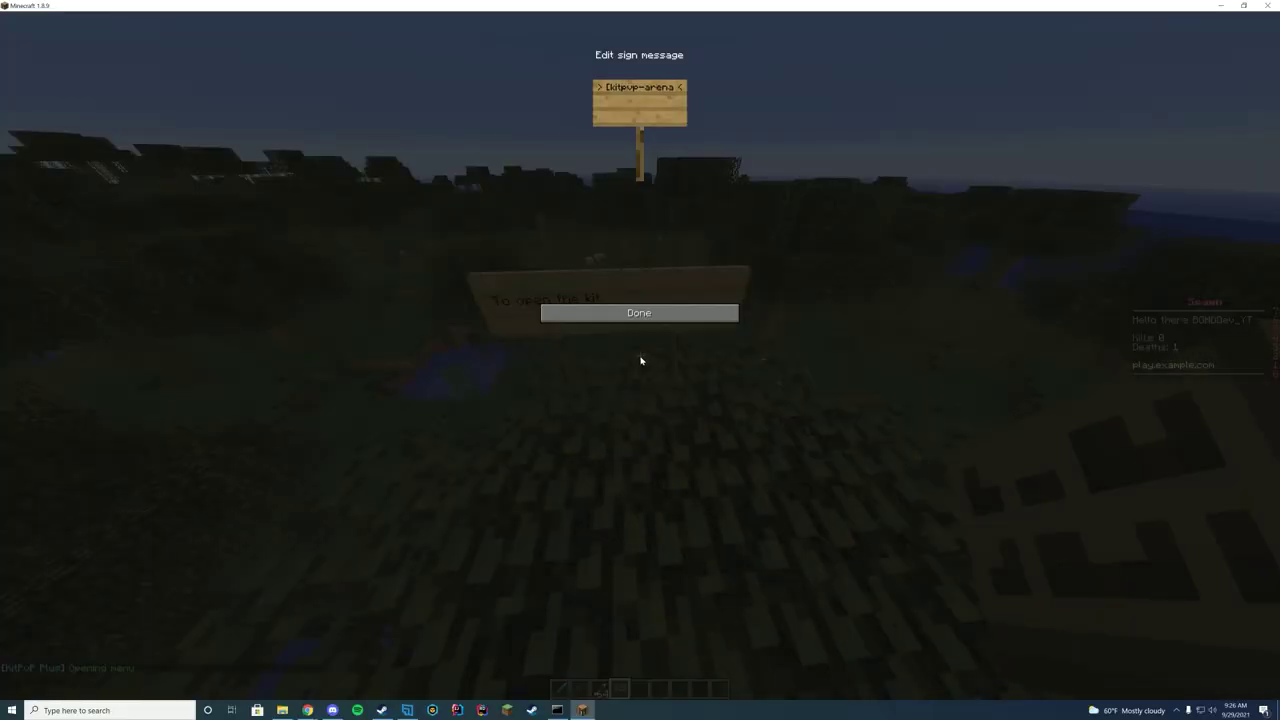
pyautogui.press('Escape')
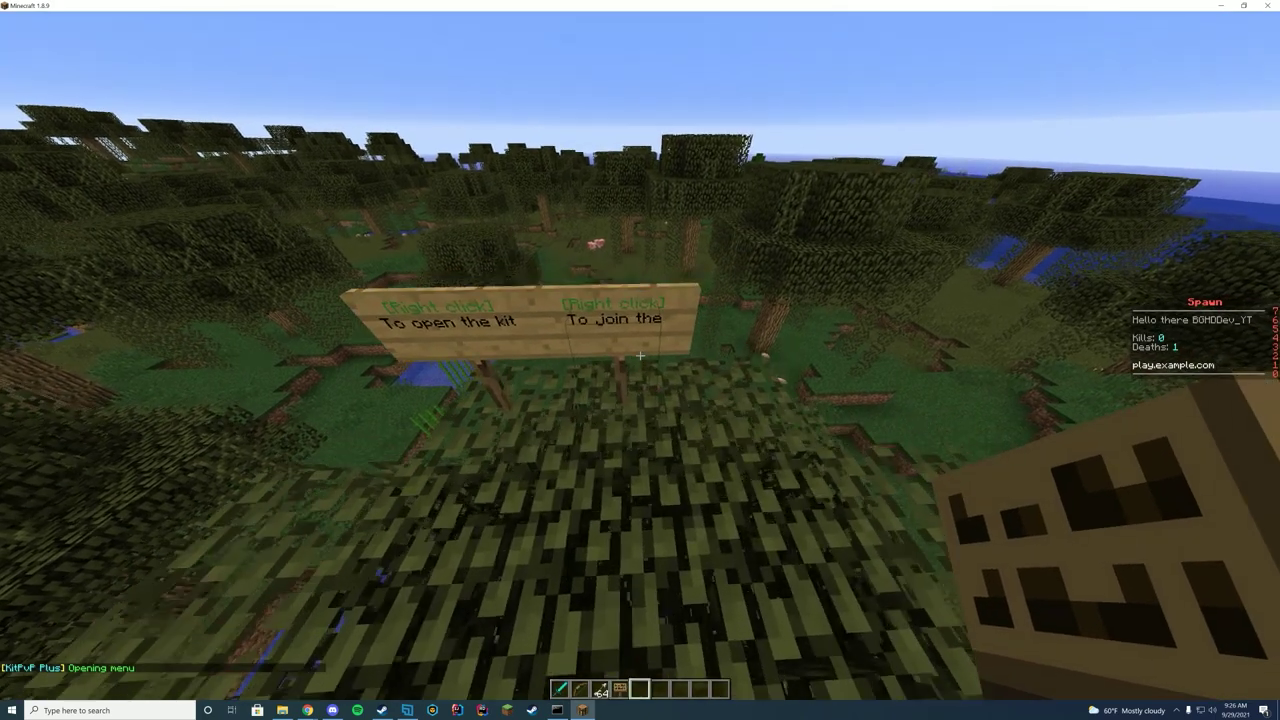
pyautogui.press('5')
# Step: Place a go-to-spawn sign in the arena and return to spawn
pyautogui.press('4')
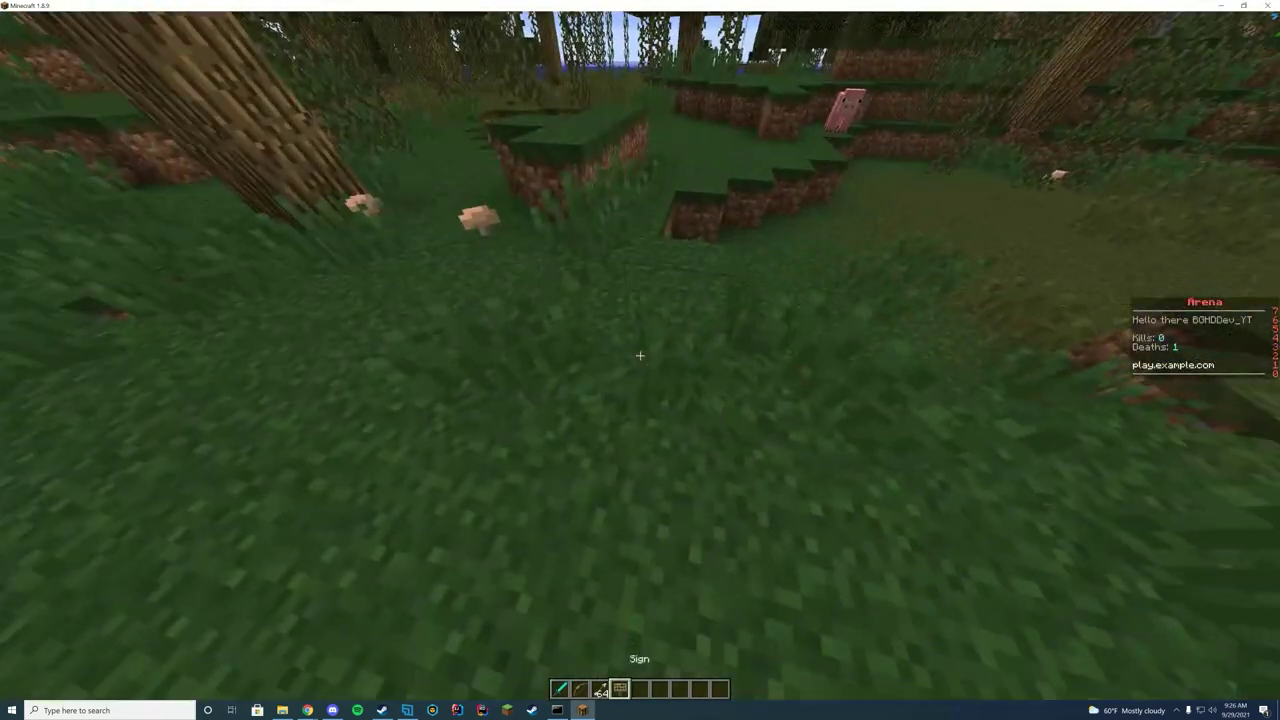
pyautogui.rightClick(640, 355)
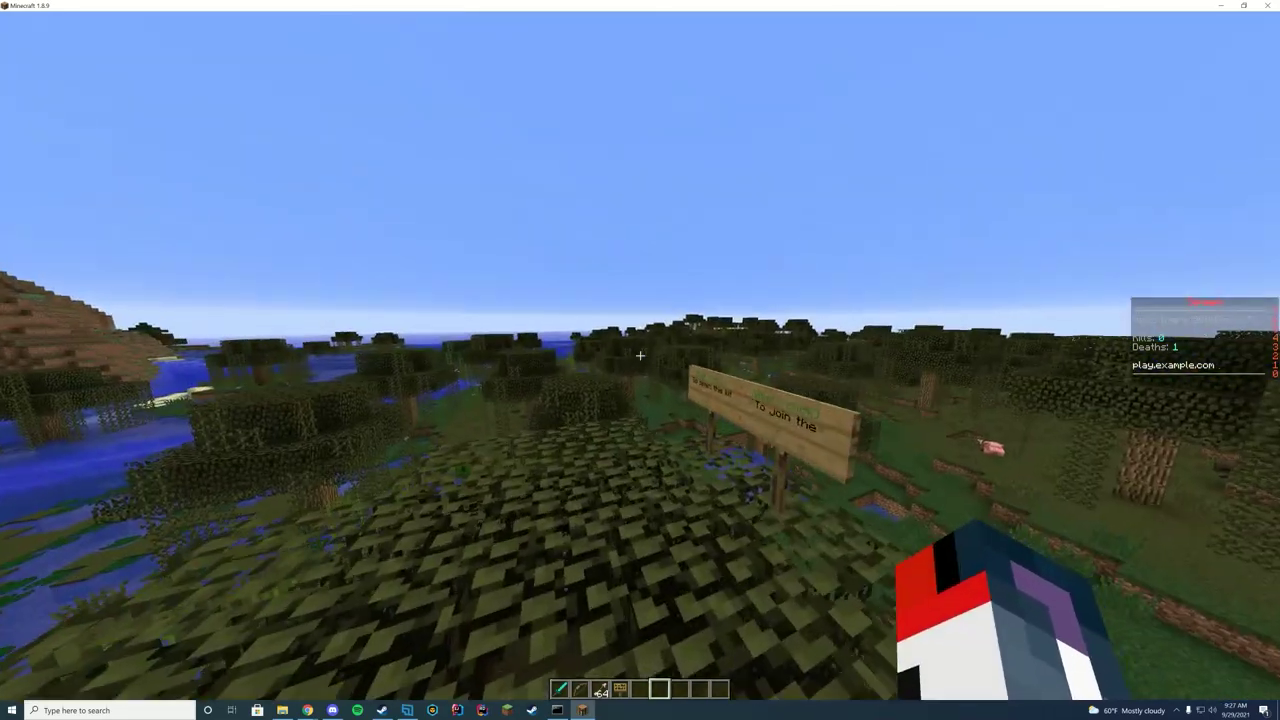
# Step: Set the Test kit's price to 0 with the /kit edit price command
pyautogui.press('t')
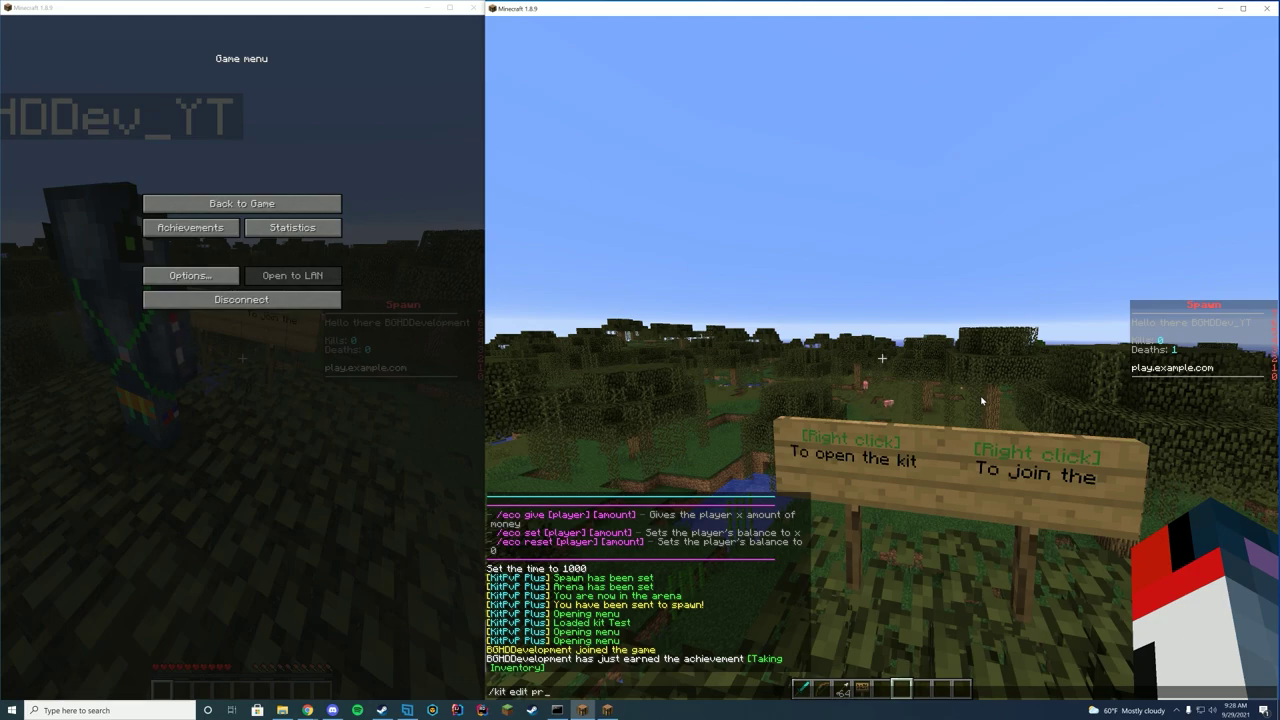
pyautogui.press('Return')
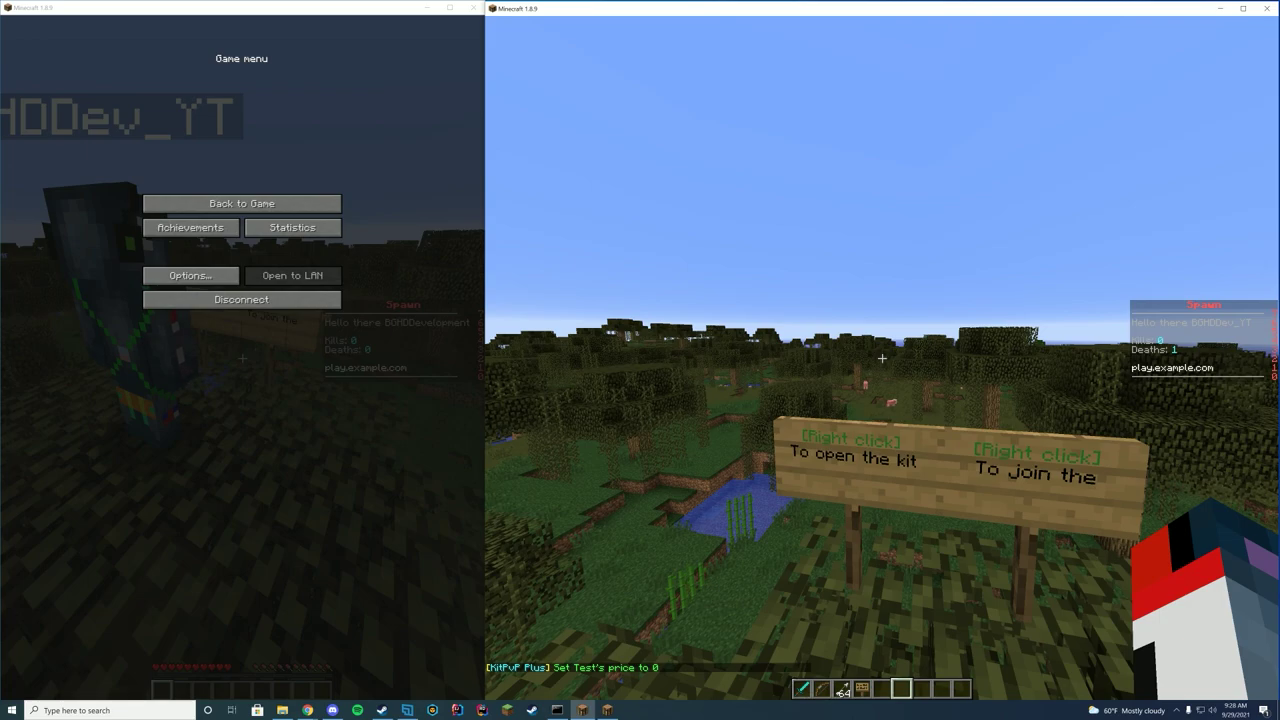
pyautogui.press('t')
# Step: Resume the second player's game and rerun the previous /kit purchase command there
pyautogui.click(242, 203)
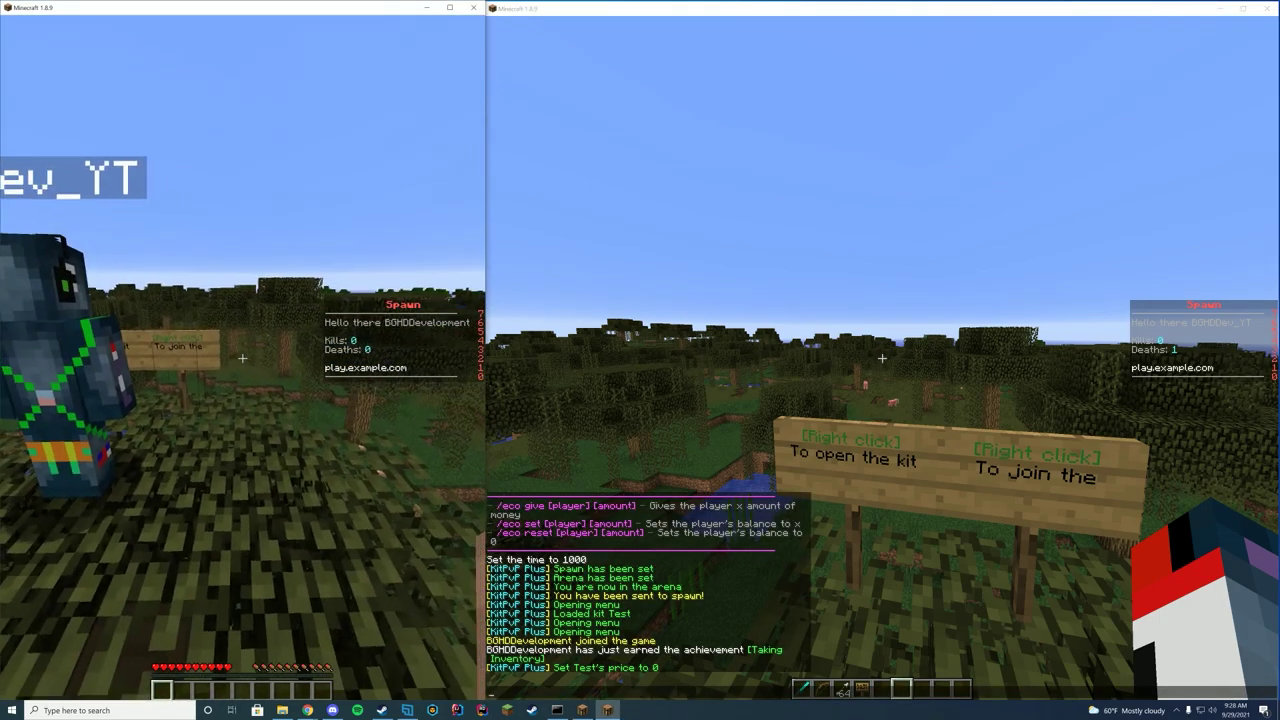
pyautogui.press('/')
pyautogui.press('Up')
pyautogui.press('Return')
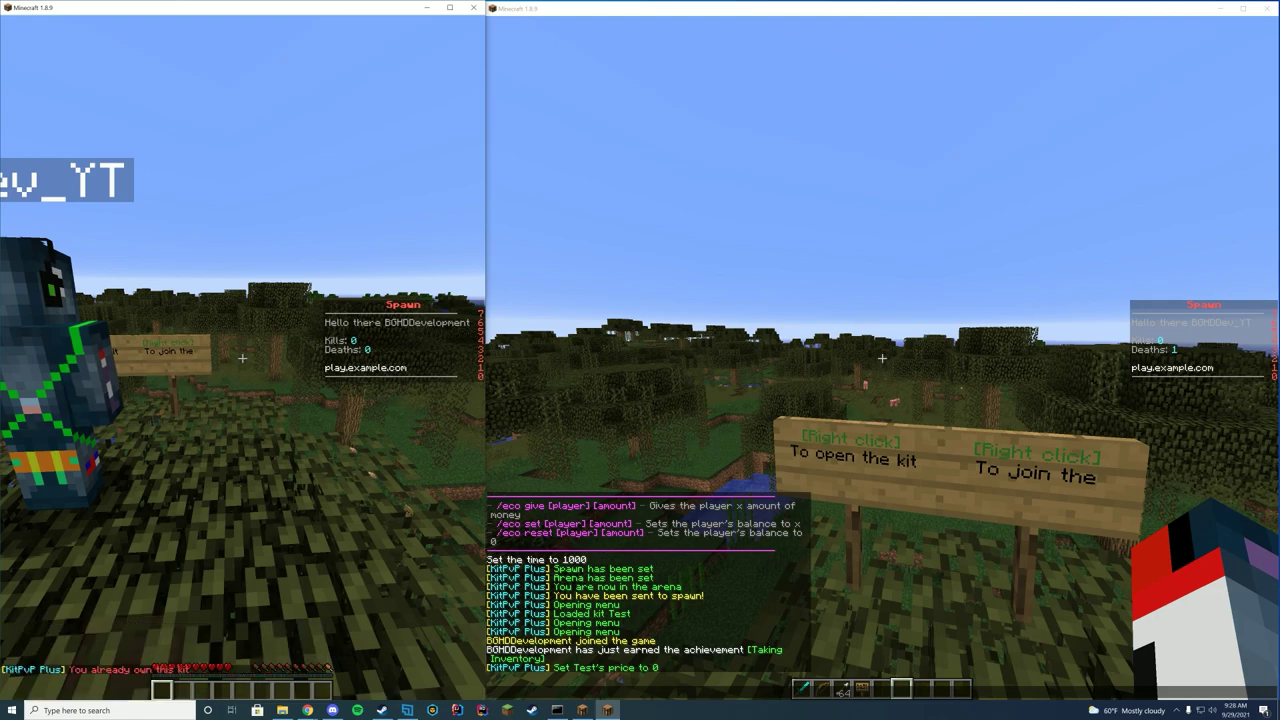
# Step: Open the kit menu with /kit as the second player, look at it and close it
pyautogui.press('/')
pyautogui.write('kit')
pyautogui.press('Return')
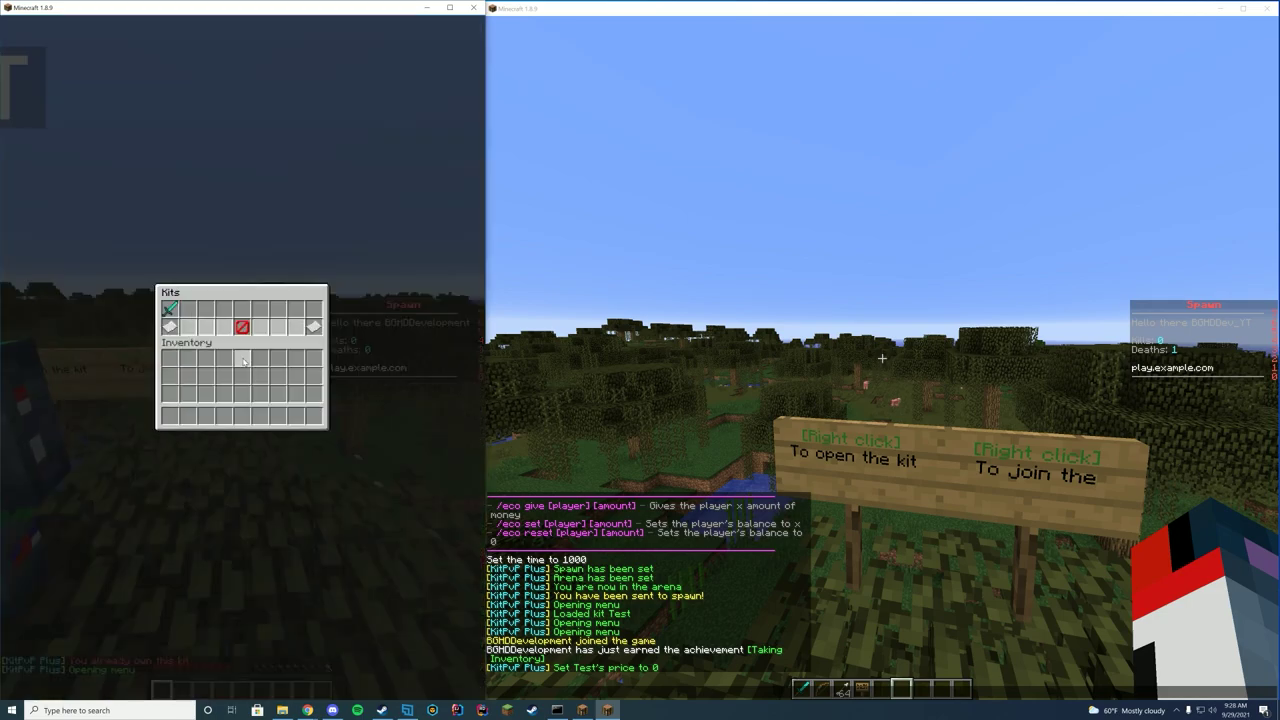
pyautogui.press('Escape')
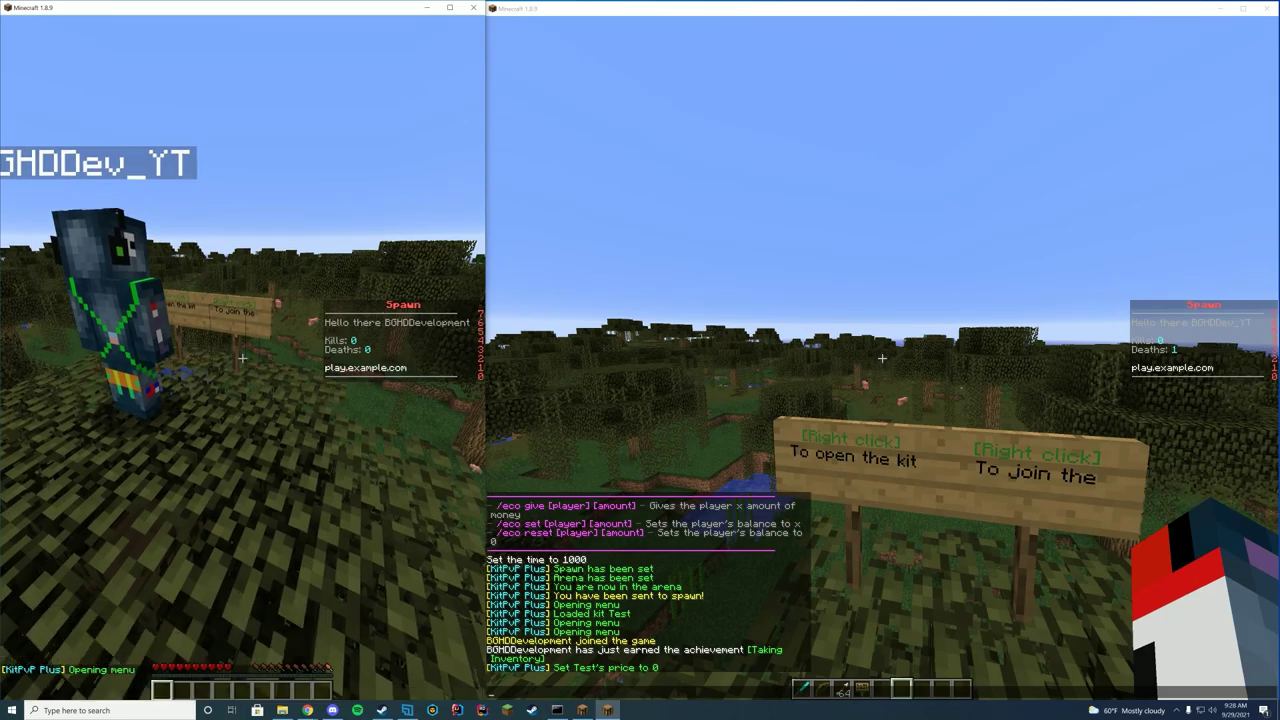
# Step: Load the diamond sword kit through the kit sign as the second player and enter the arena
pyautogui.rightClick(242, 357)
pyautogui.click(170, 309)
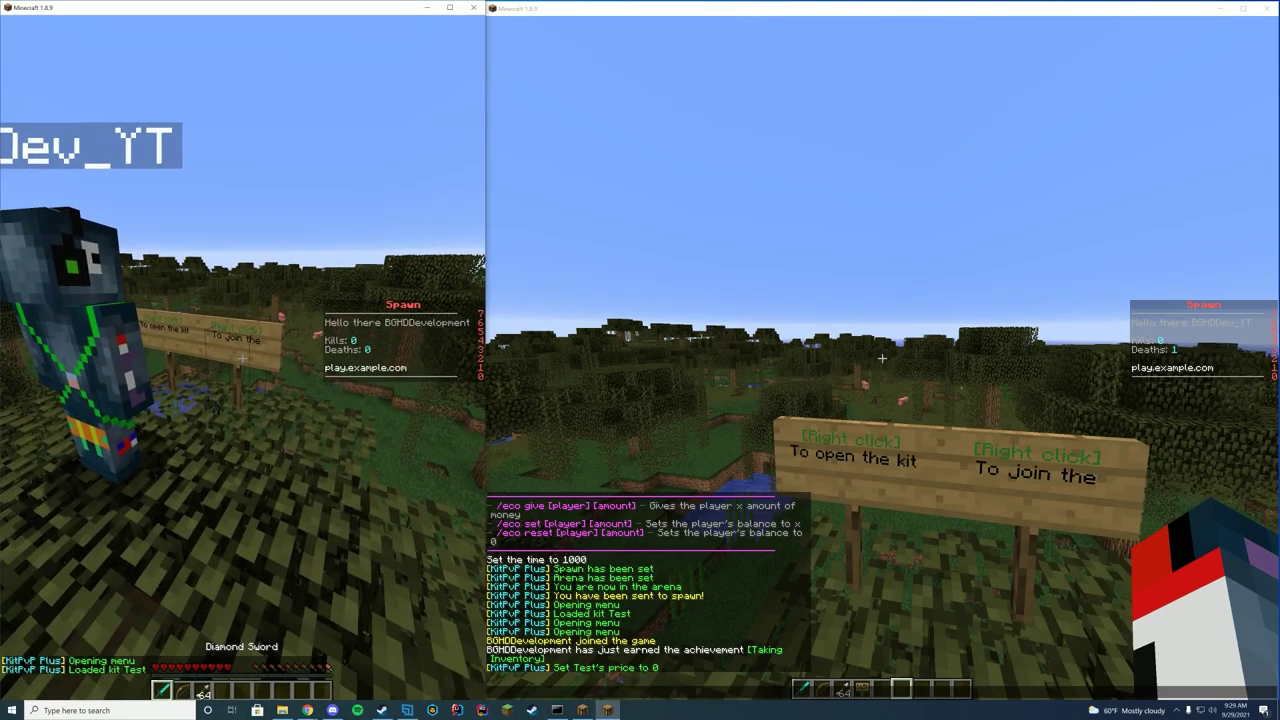
pyautogui.press('t')
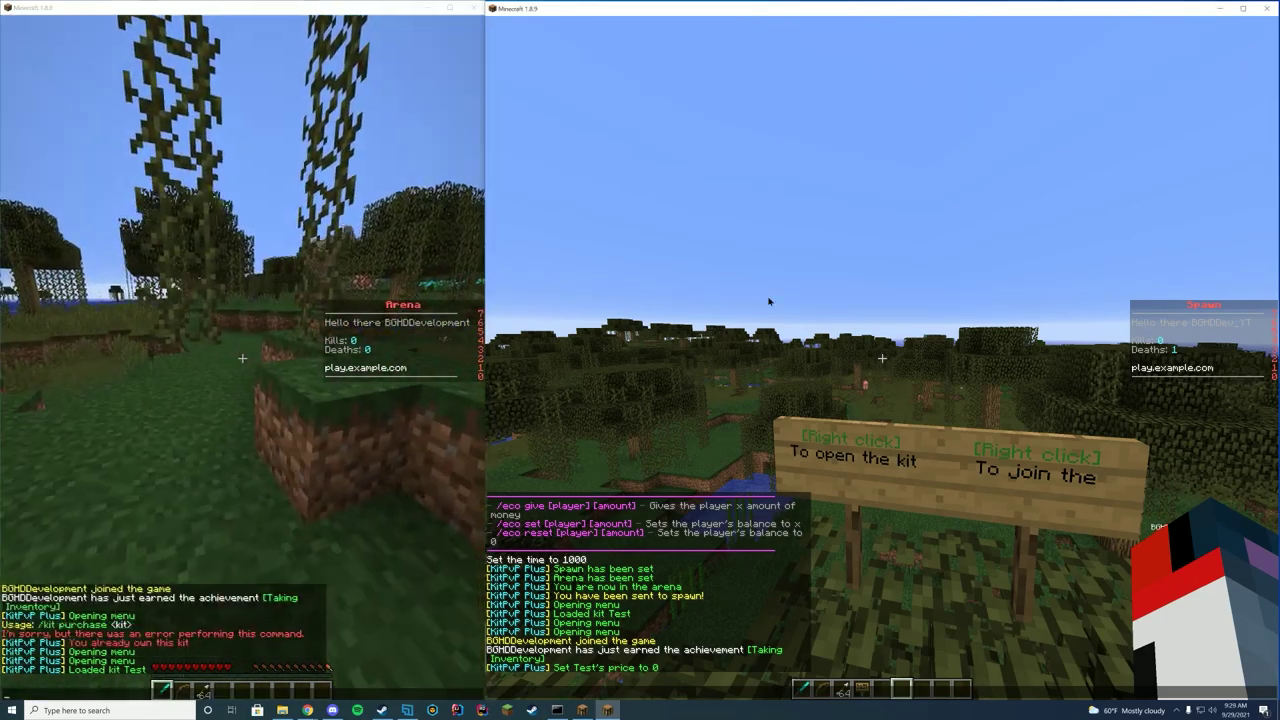
# Step: Switch to the main player, join the arena through its sign and kill the second player with the diamond sword
pyautogui.click(882, 357)
pyautogui.rightClick(882, 357)
pyautogui.press('1')
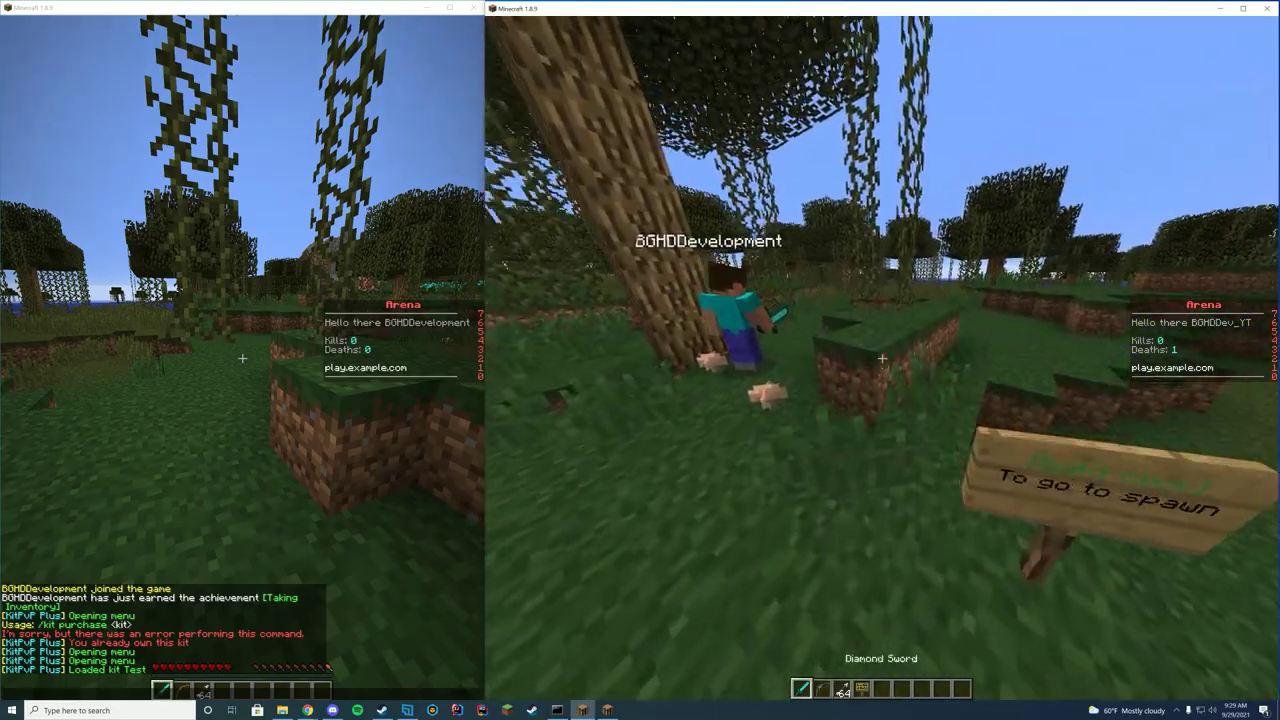
pyautogui.click(882, 357)
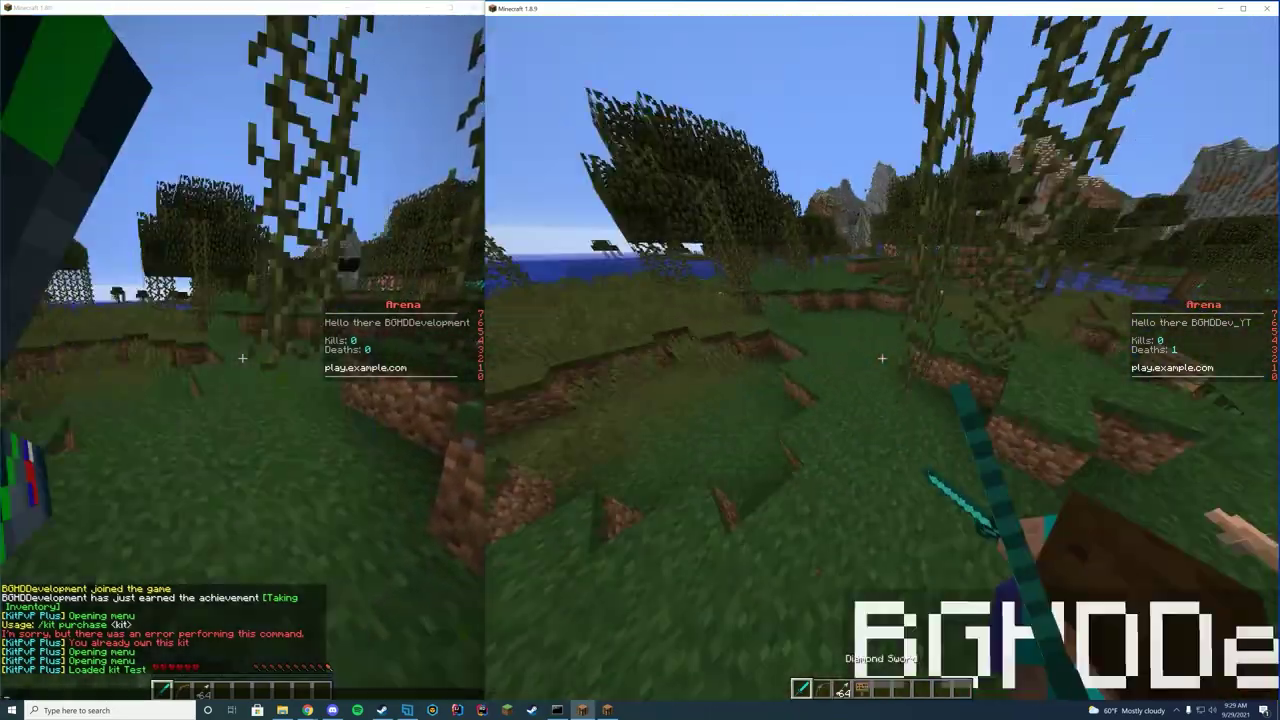
pyautogui.click(882, 357)
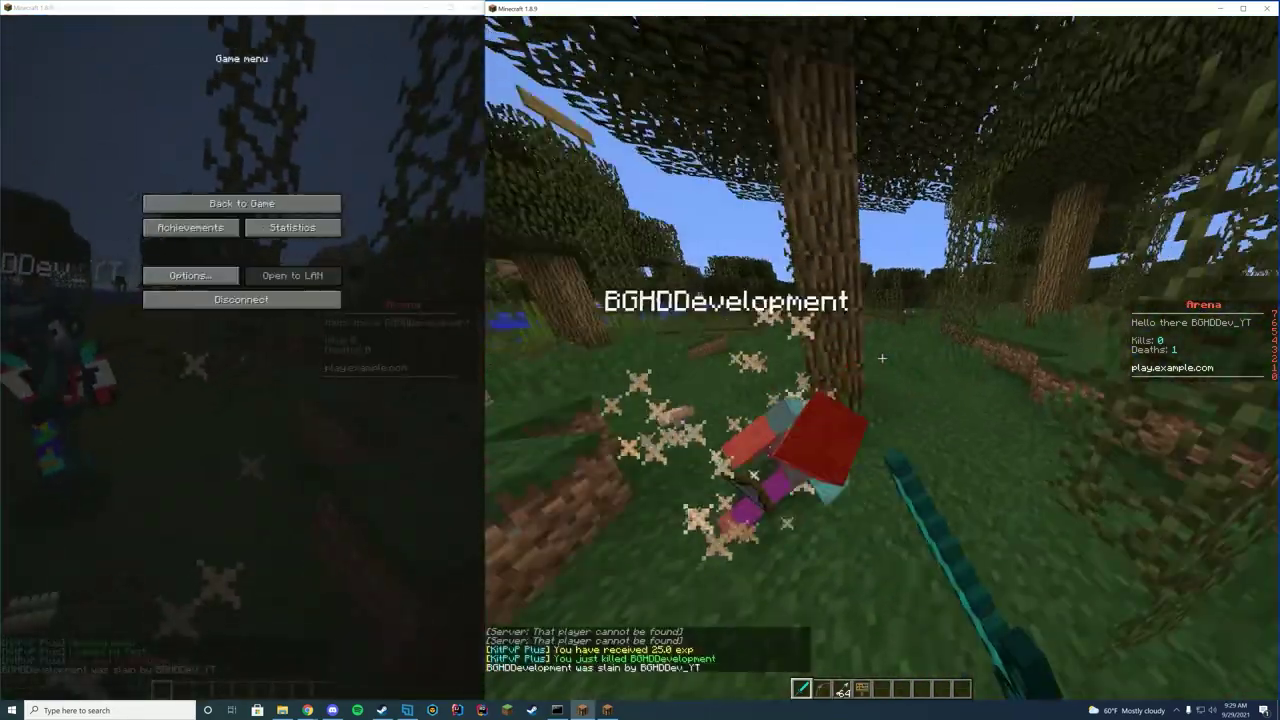
# Step: Review the kill and experience messages in the main player's chat history, and close the chat
pyautogui.press('t')
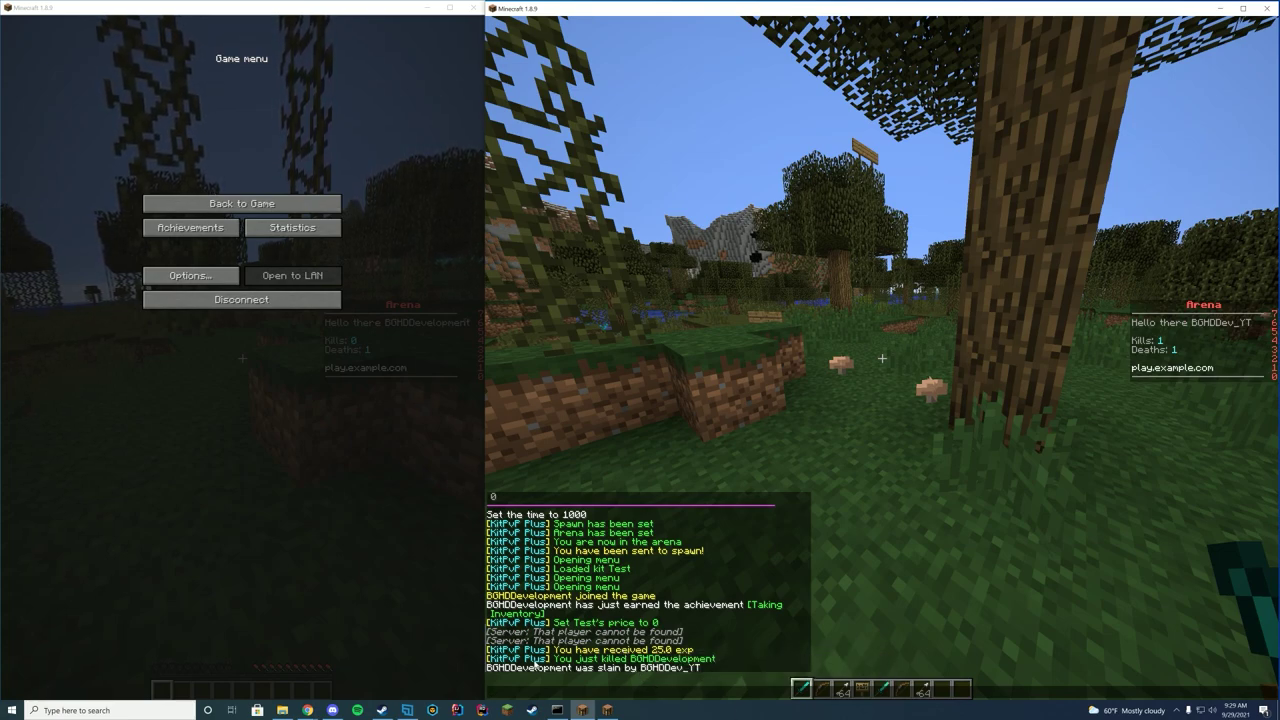
pyautogui.moveTo(676, 668)
pyautogui.press('Escape')
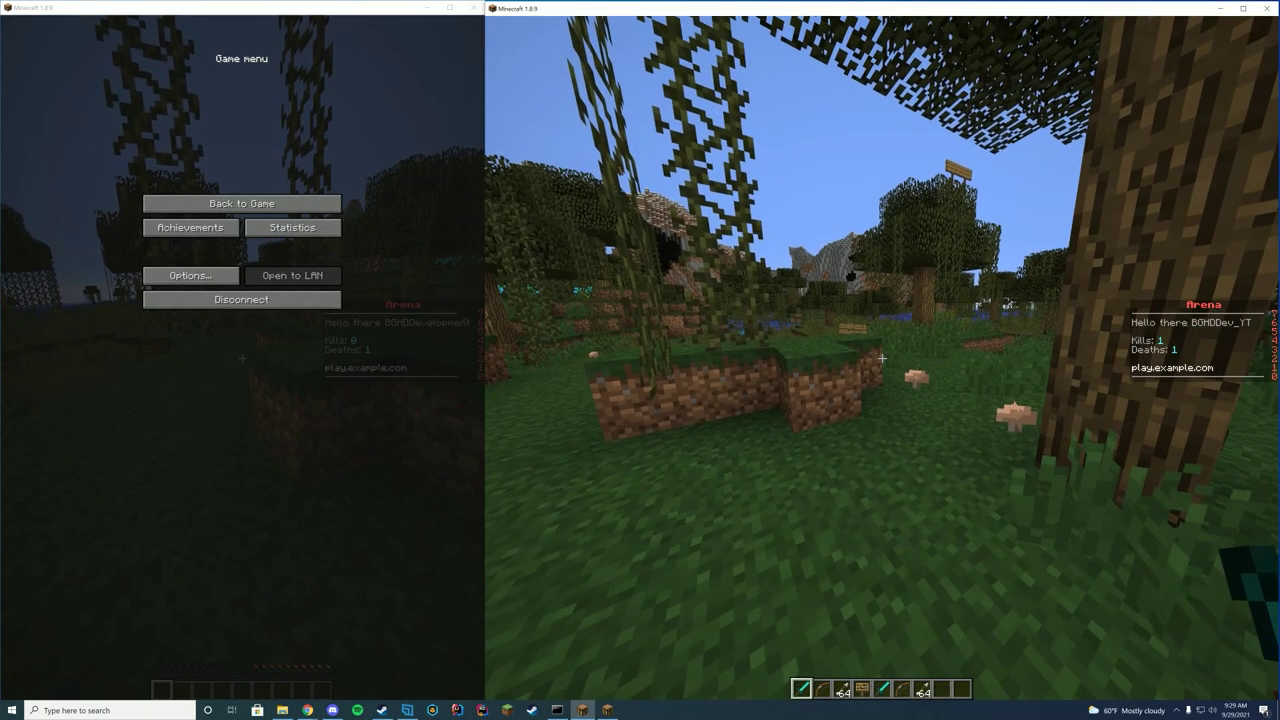
pyautogui.press('w')
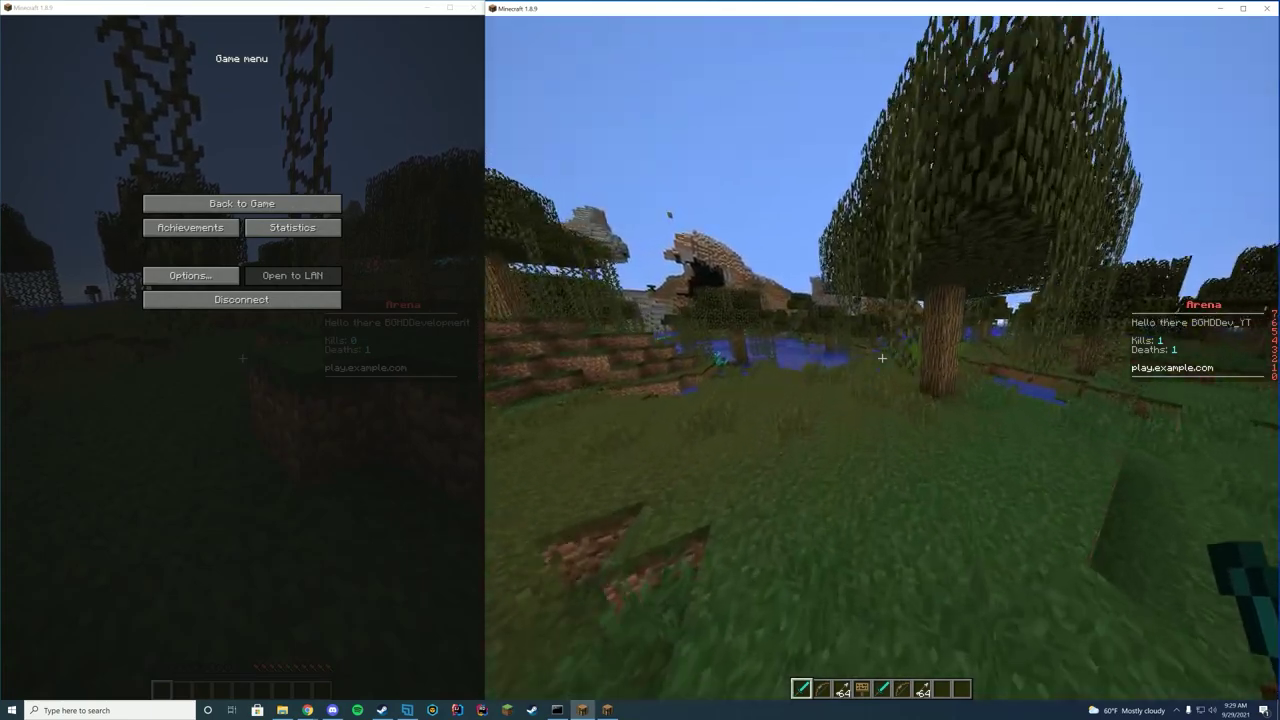
pyautogui.press('w')
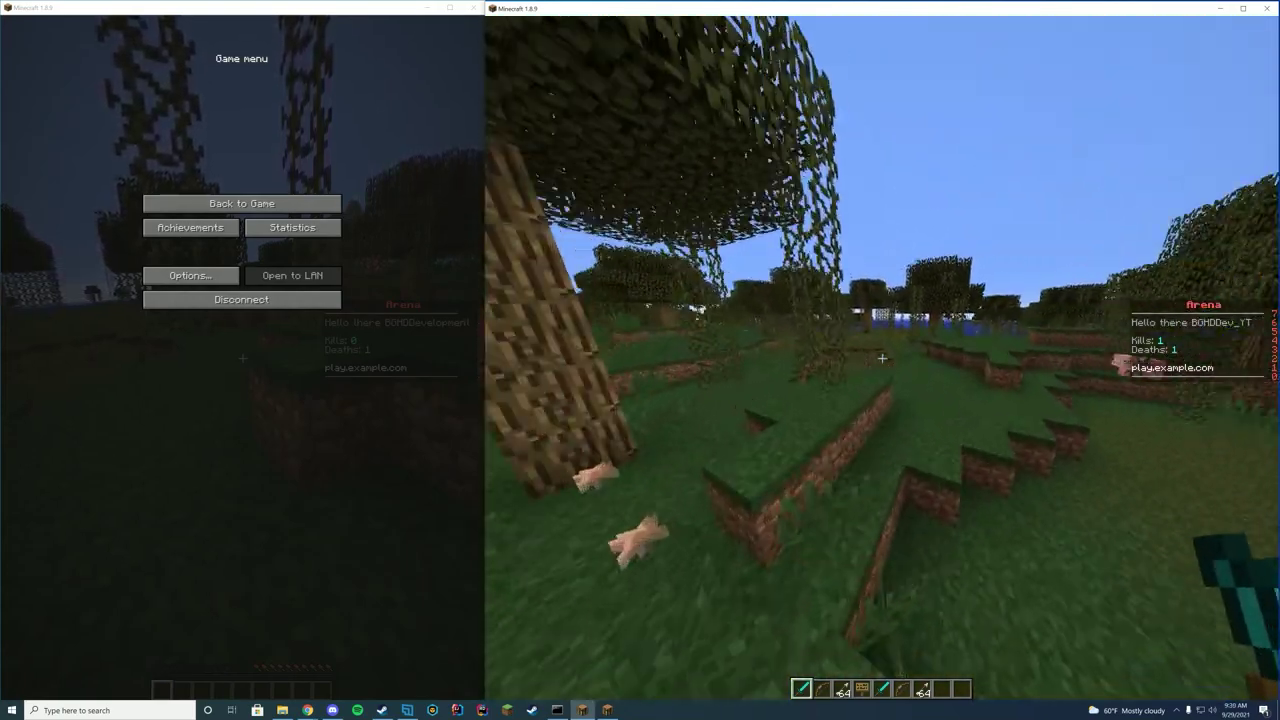
pyautogui.press('w')
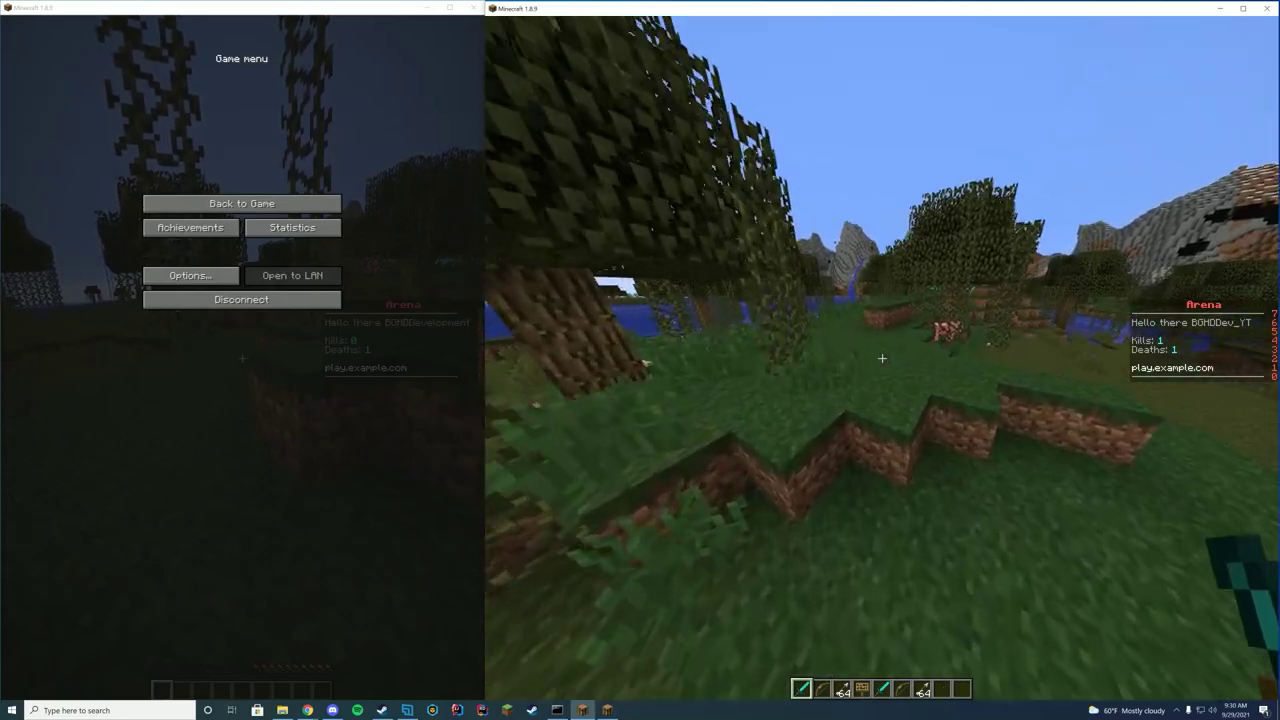
pyautogui.press('w')
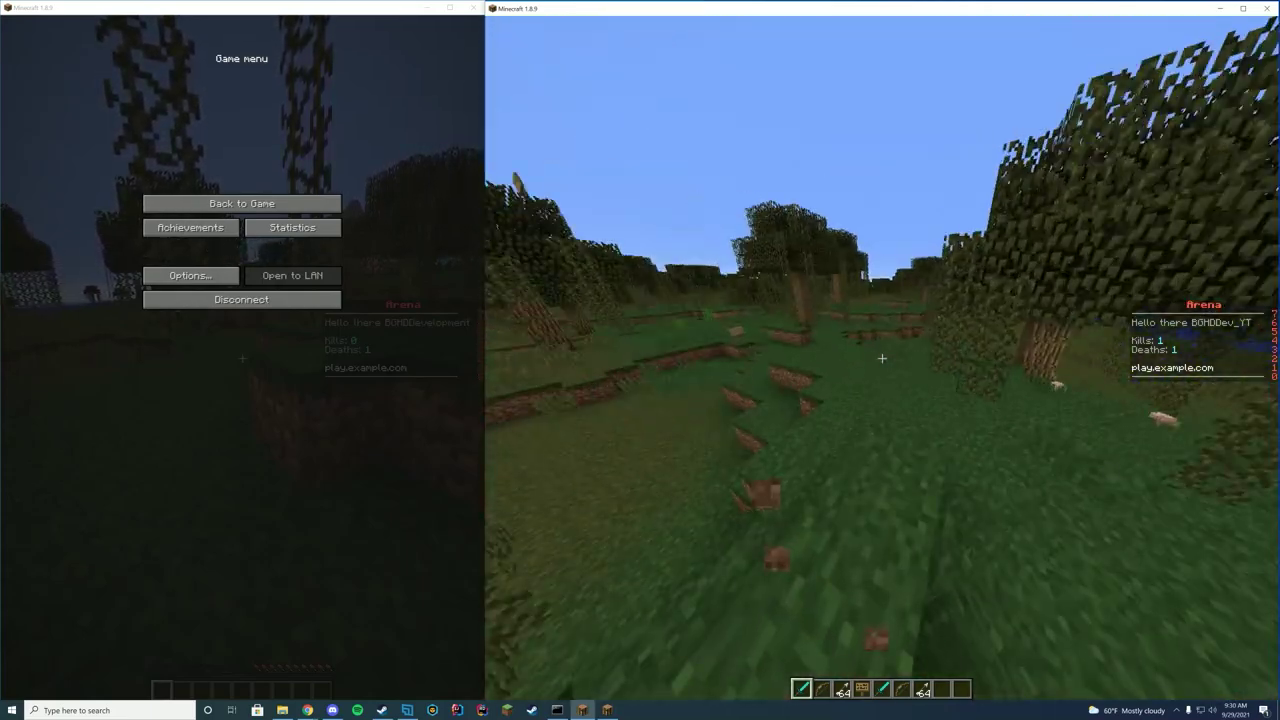
pyautogui.press('w')
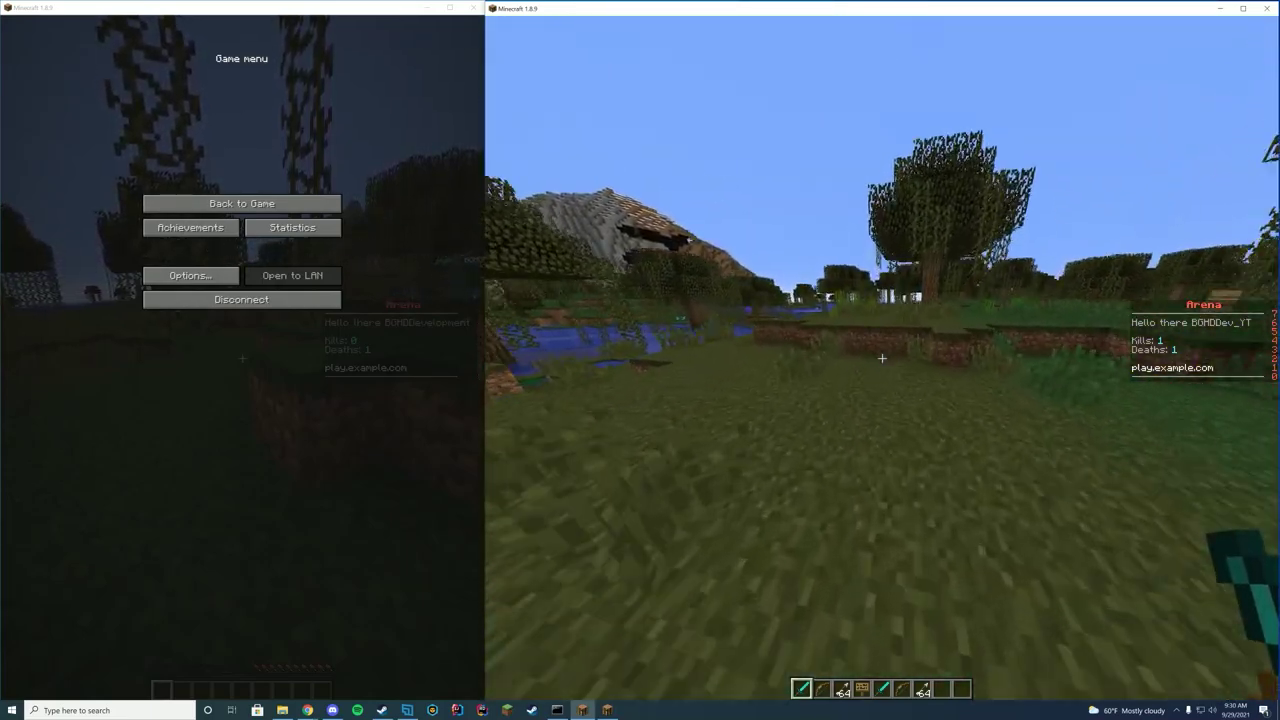
pyautogui.press('w')
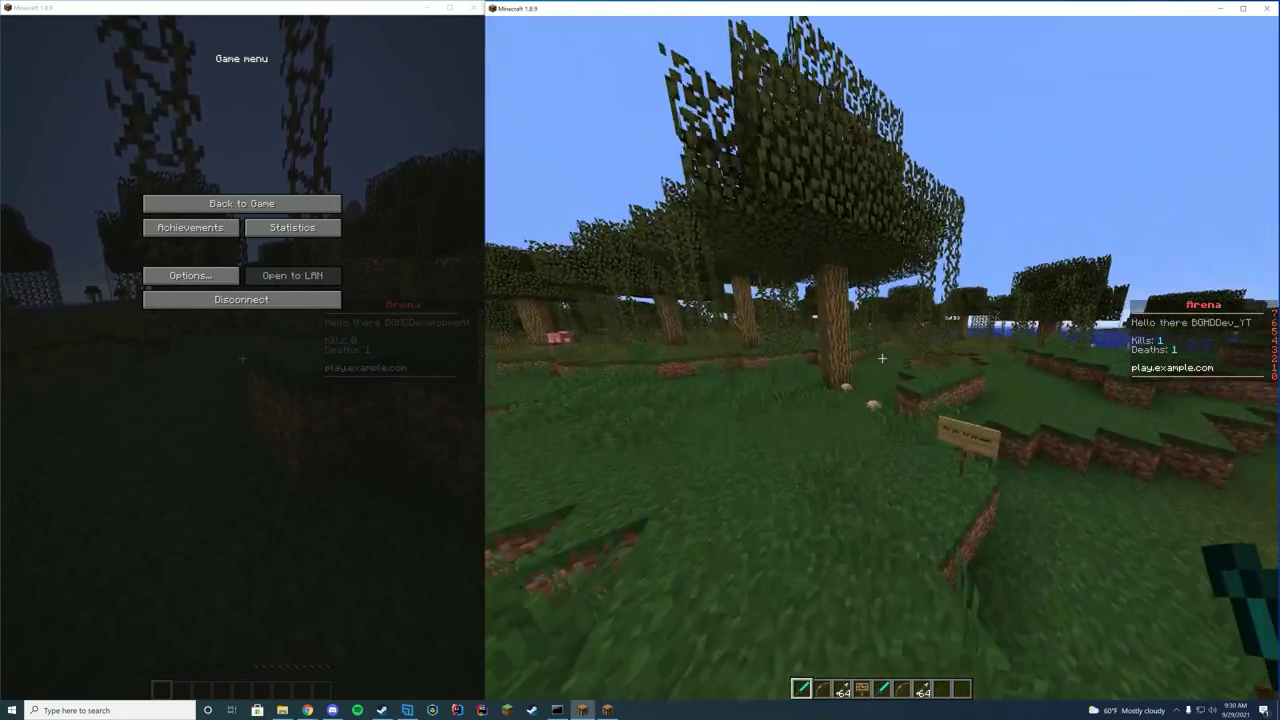
pyautogui.press('w')
# Step: Open the main player's chat to examine the deaths, kills, experience, level, killstreak and KDR statistics
pyautogui.press('t')
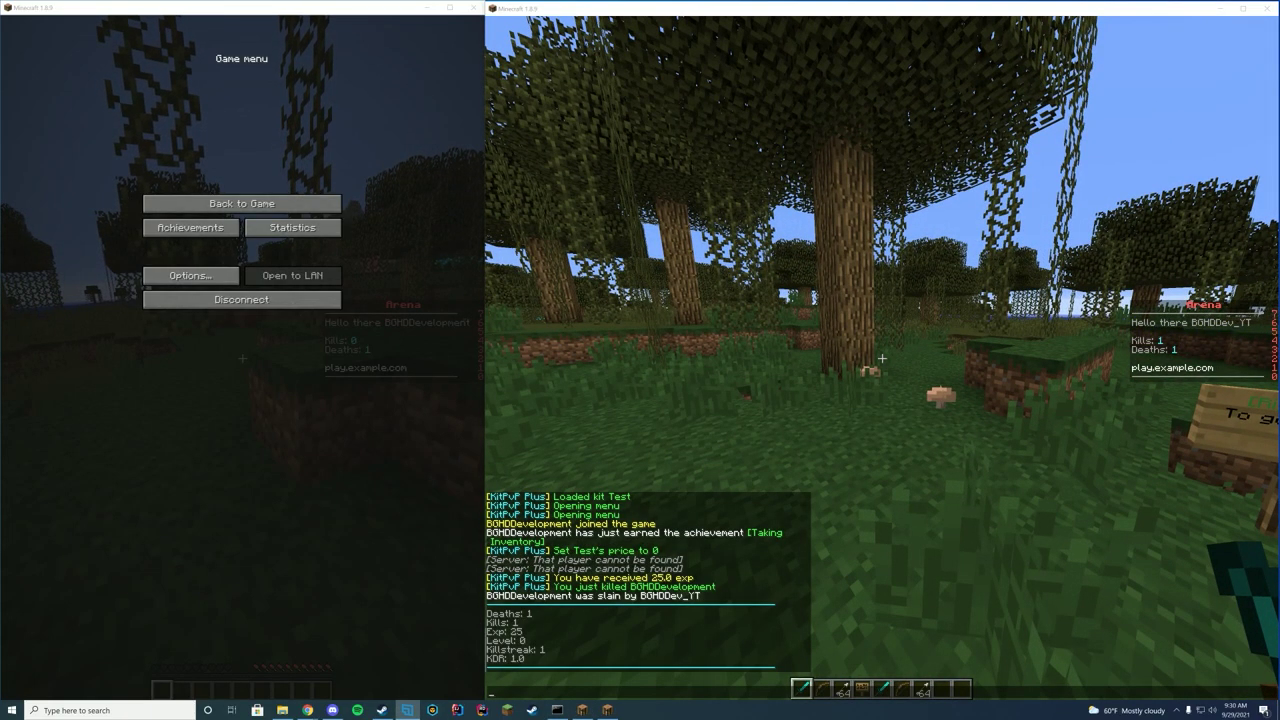